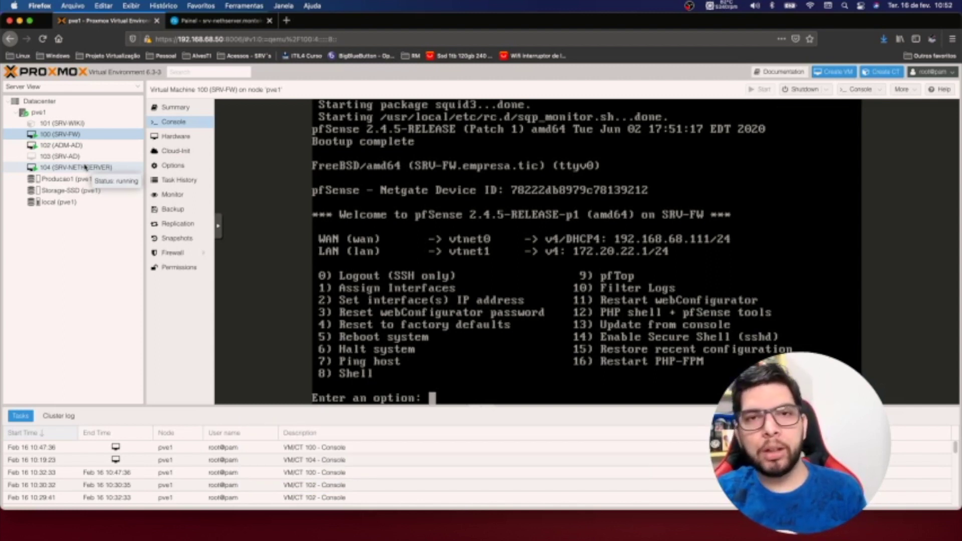
# Switch to the 'Painel - srv-nethserver' tab and open NethServer's Software Center
pyautogui.click(220, 20)
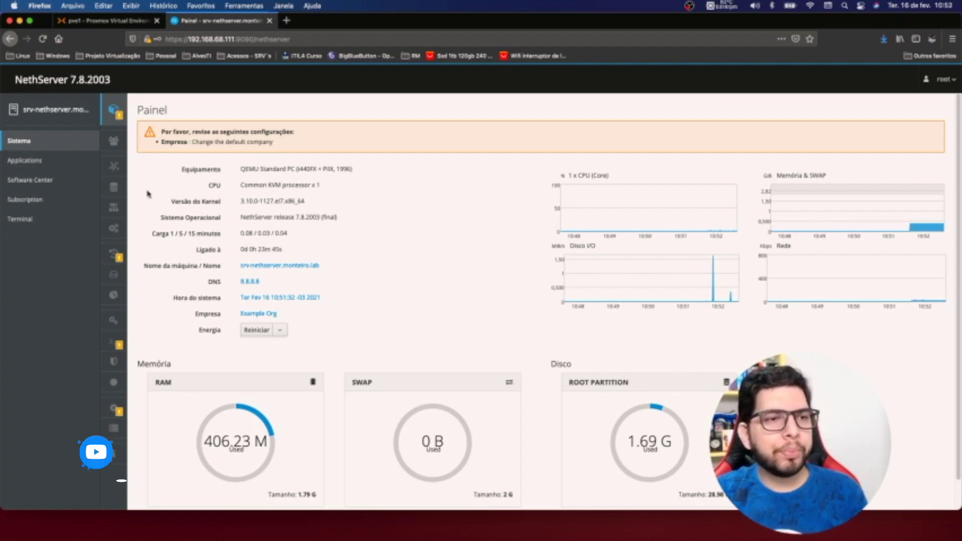
pyautogui.click(31, 181)
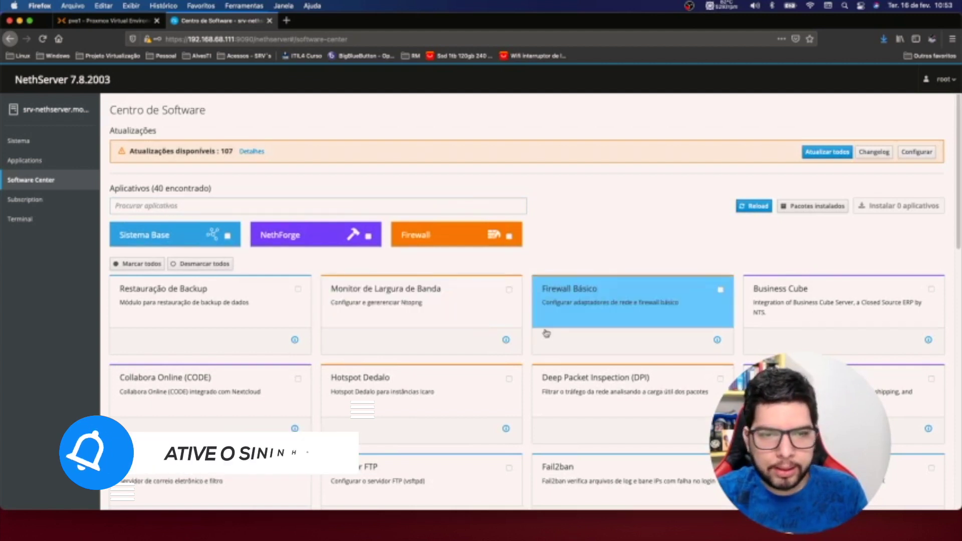
# Tick the Servidor de Arquivos (file server) card in the catalogue for installation
pyautogui.scroll(-4, 525, 341)
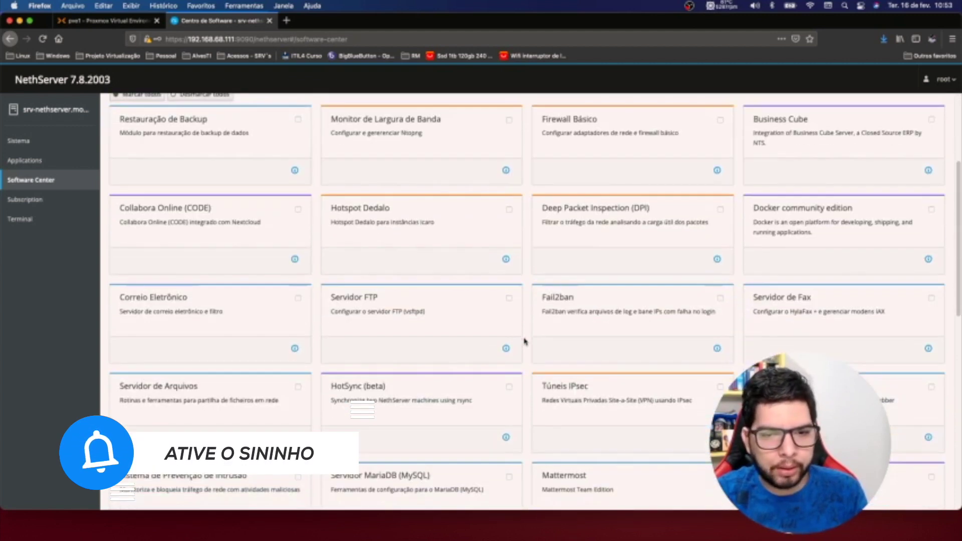
pyautogui.scroll(-1, 525, 341)
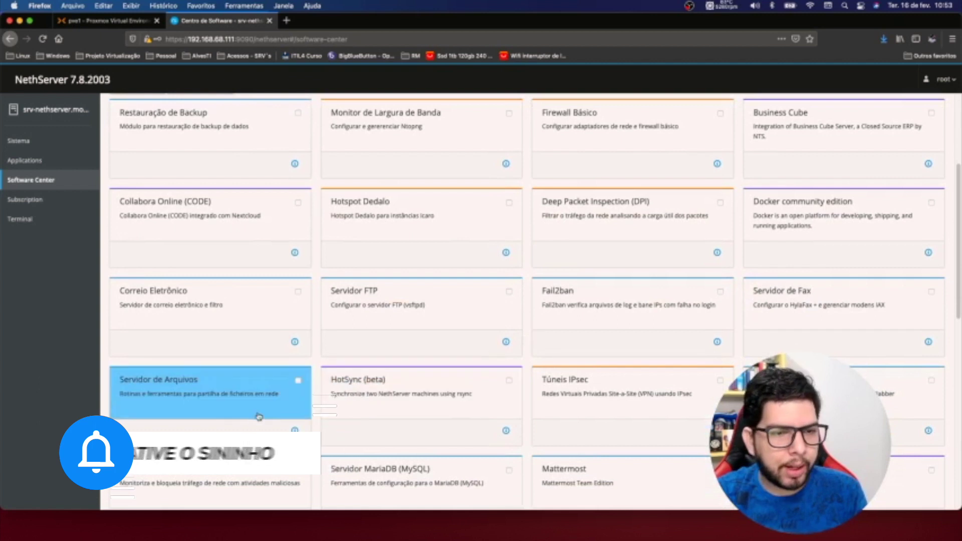
pyautogui.click(299, 382)
pyautogui.scroll(-5, 302, 386)
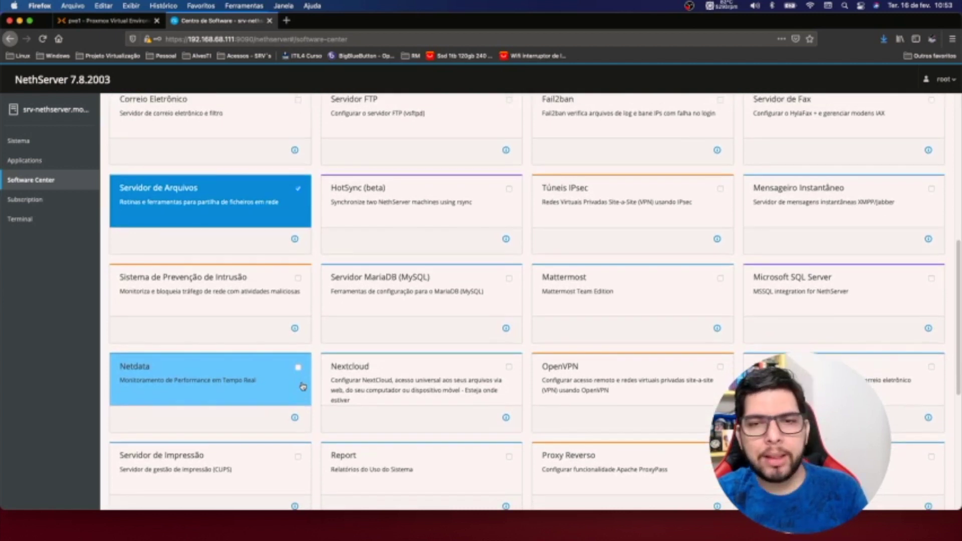
pyautogui.scroll(-5, 303, 386)
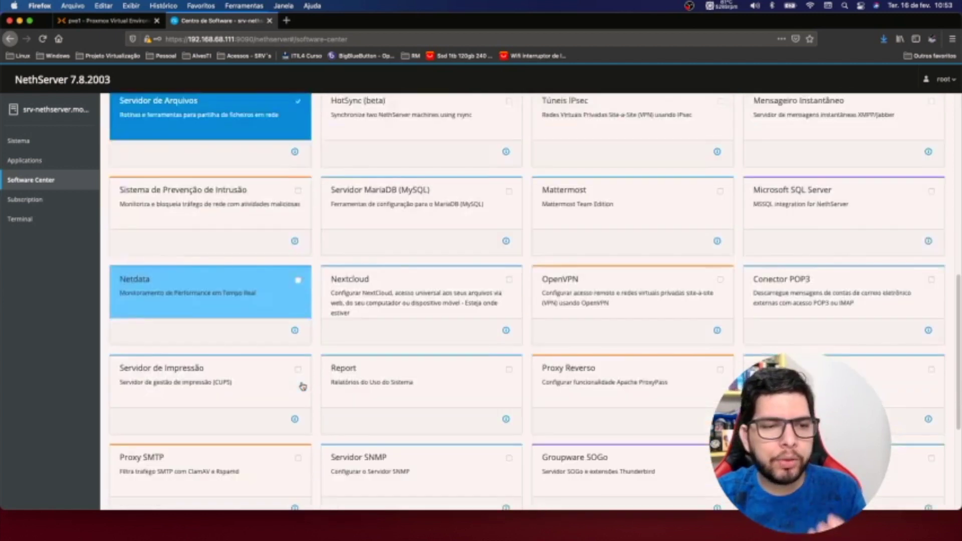
pyautogui.scroll(-1, 302, 386)
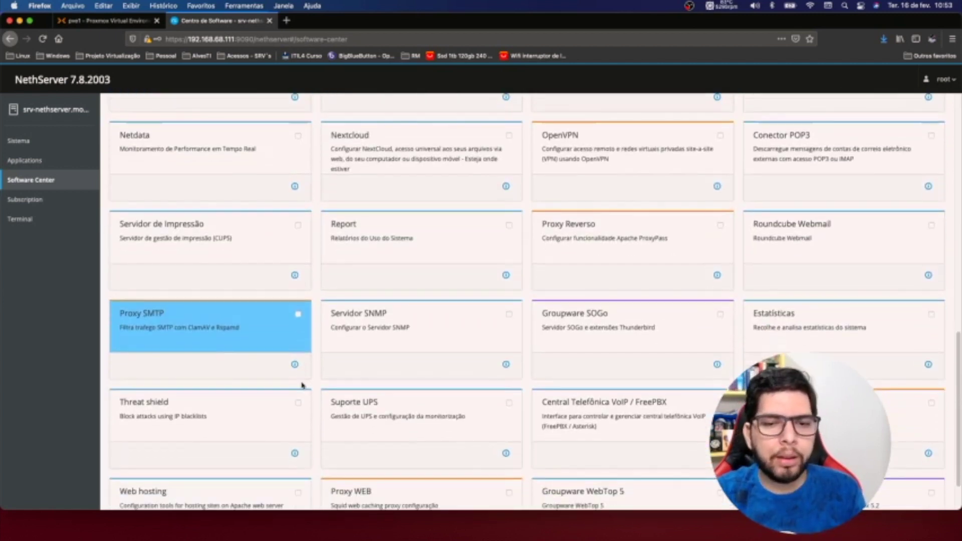
pyautogui.scroll(-2, 302, 386)
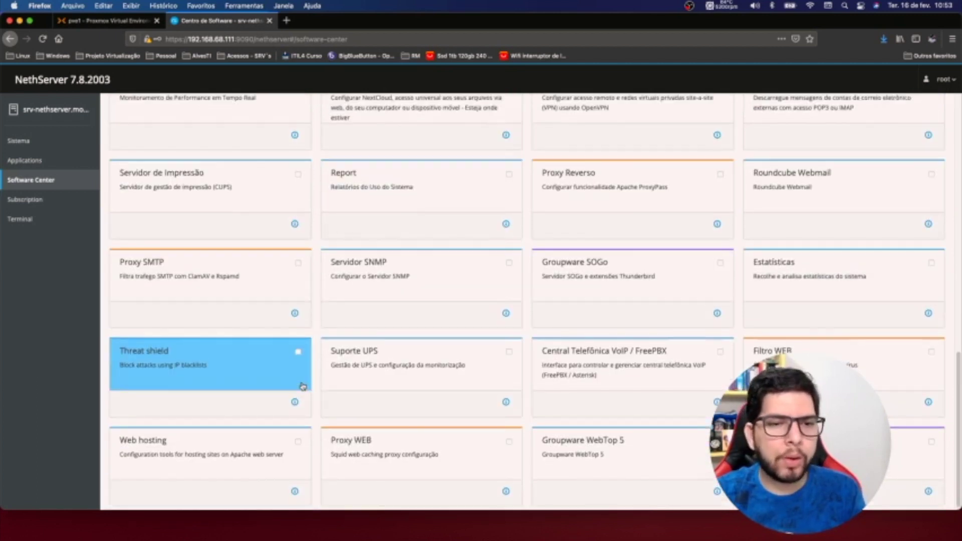
pyautogui.scroll(15, 303, 386)
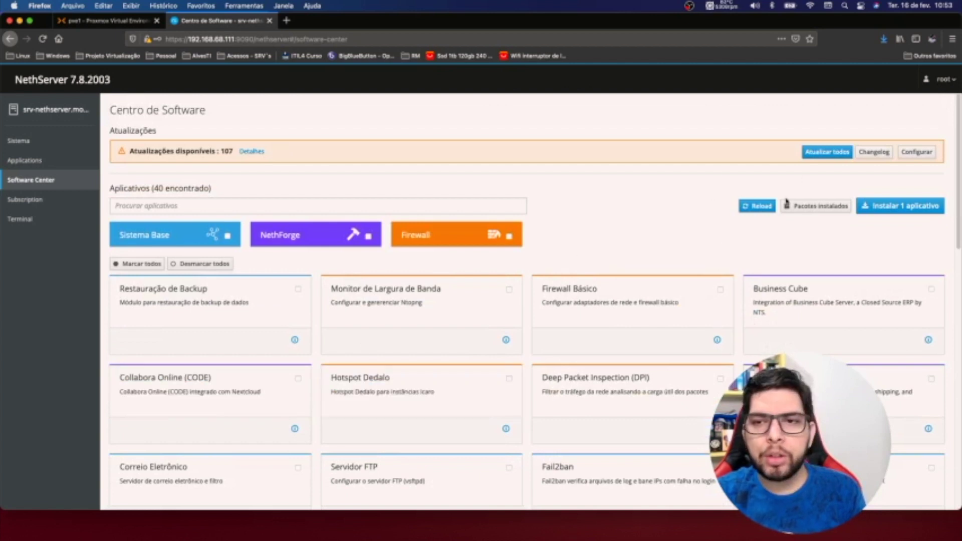
# Install the one queued application, Servidor de Arquivos, and confirm the installation
pyautogui.click(869, 208)
pyautogui.click(669, 185)
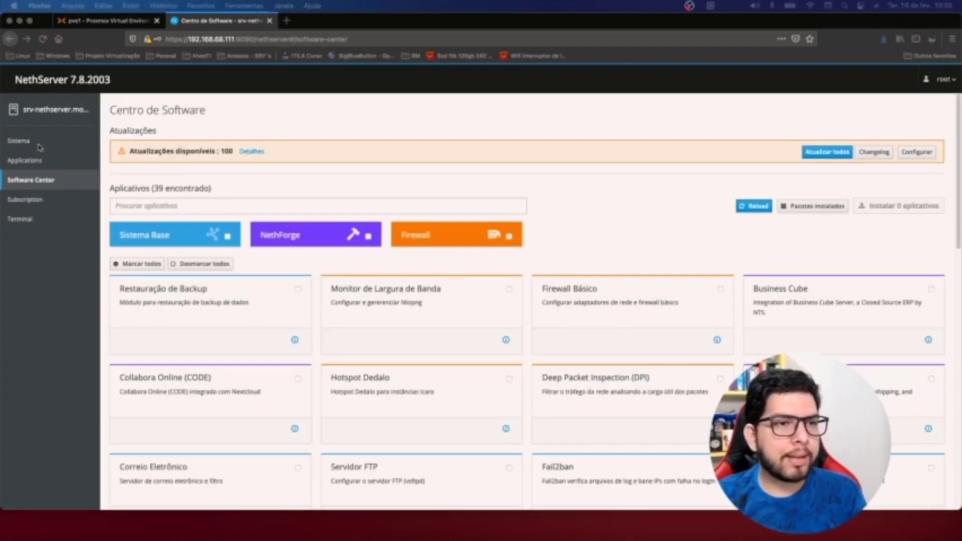
pyautogui.click(25, 143)
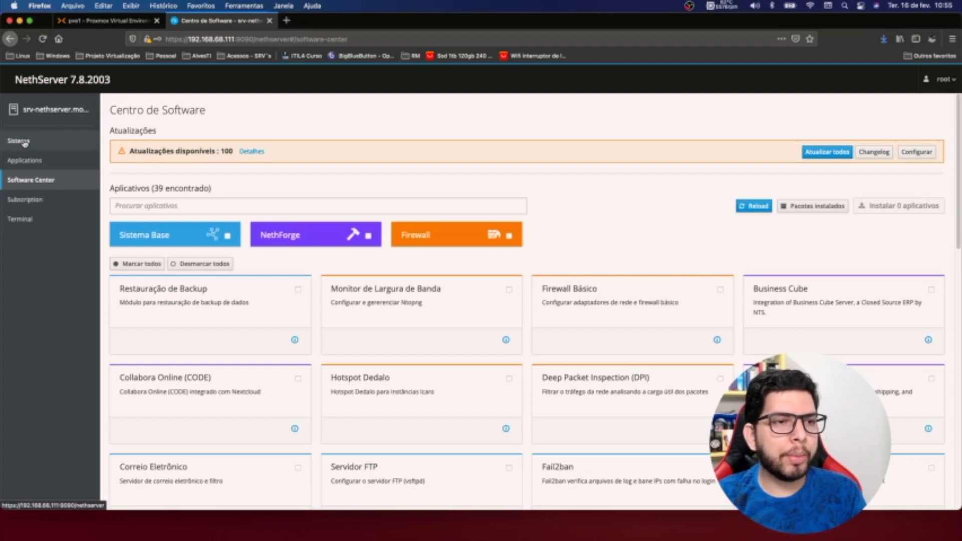
# Go from the Sistema dashboard via Usuários e Grupos to the Rede network page
pyautogui.click(24, 143)
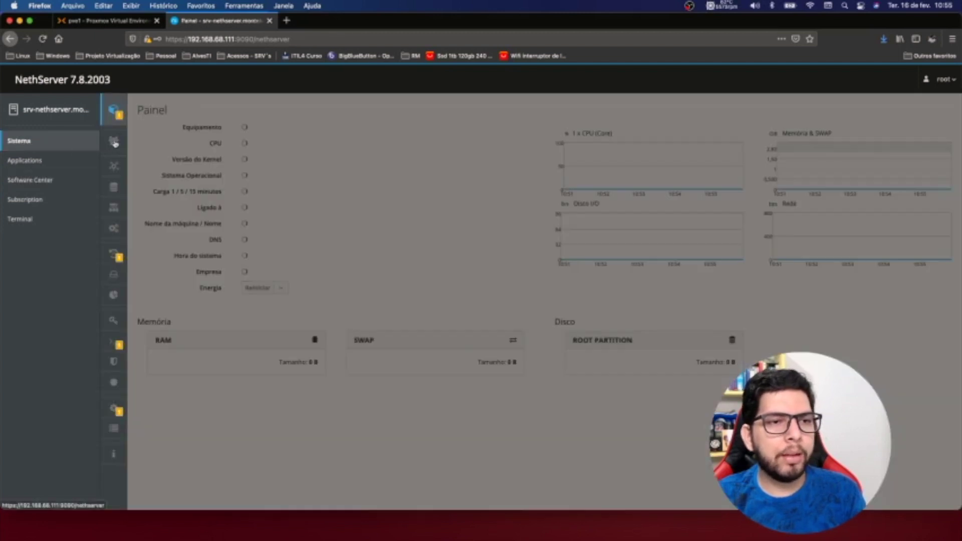
pyautogui.moveTo(114, 143)
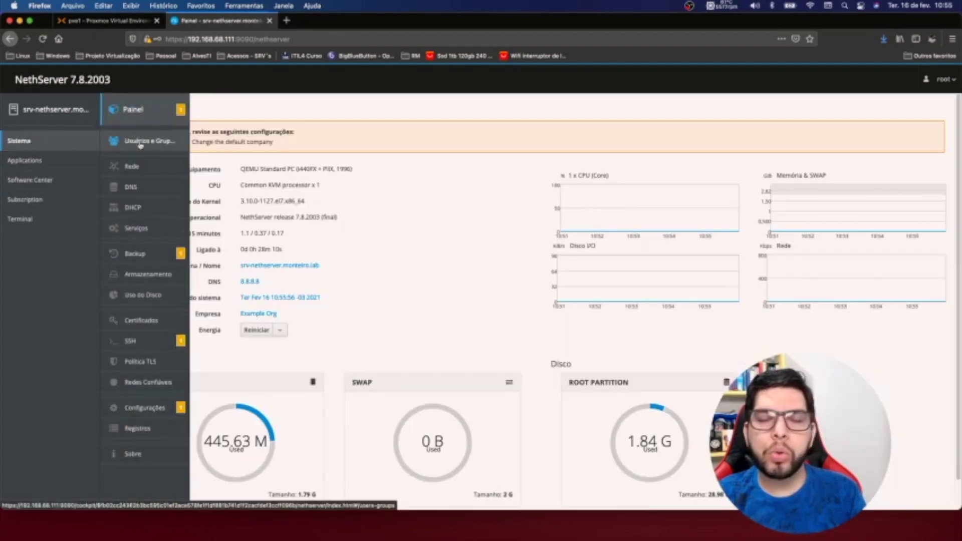
pyautogui.click(140, 143)
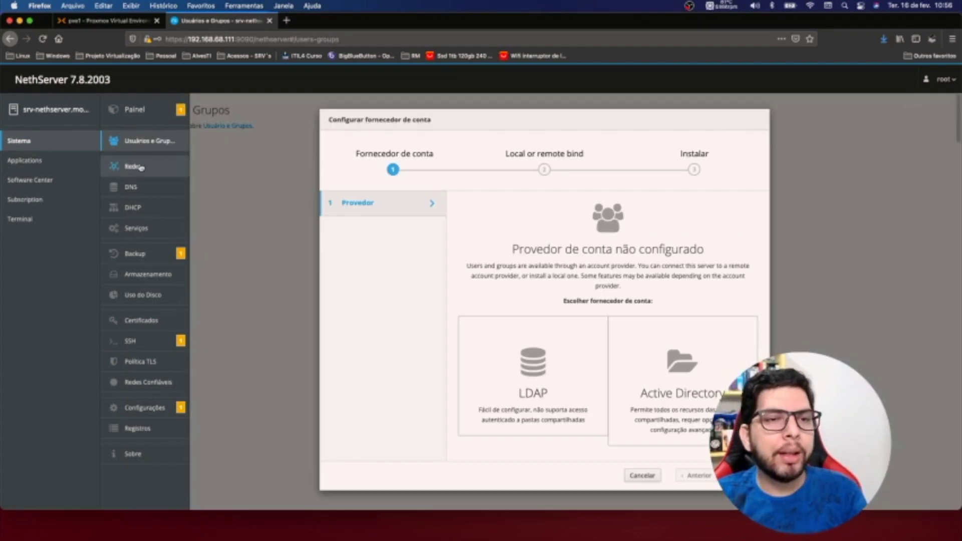
pyautogui.click(133, 167)
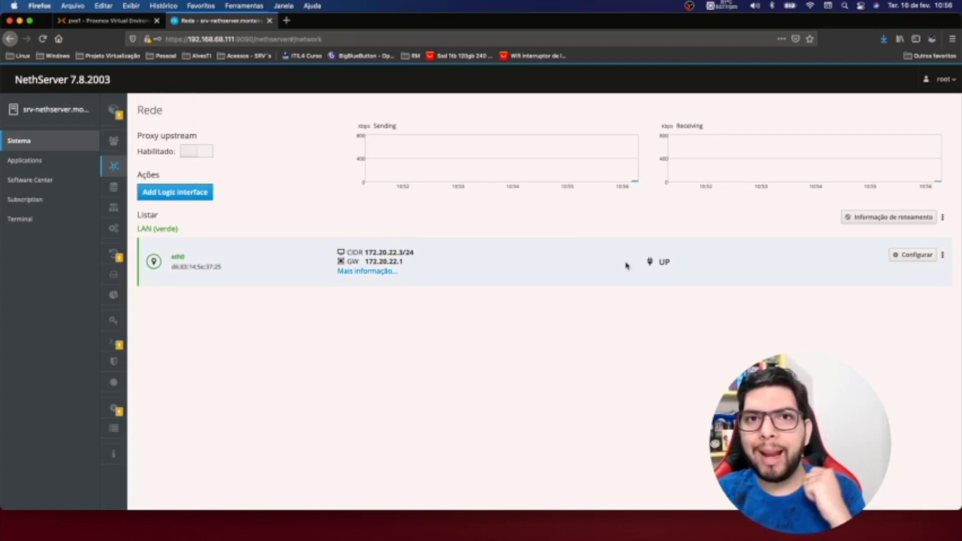
# Give eth0 the LAN (verde) role, then go to Usuários e Grupos for the provider wizard
pyautogui.click(922, 258)
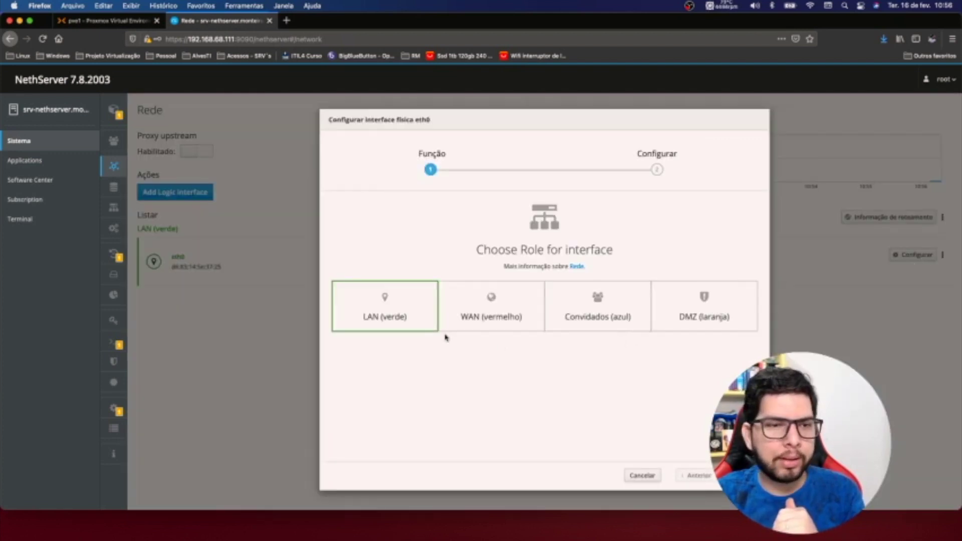
pyautogui.click(385, 307)
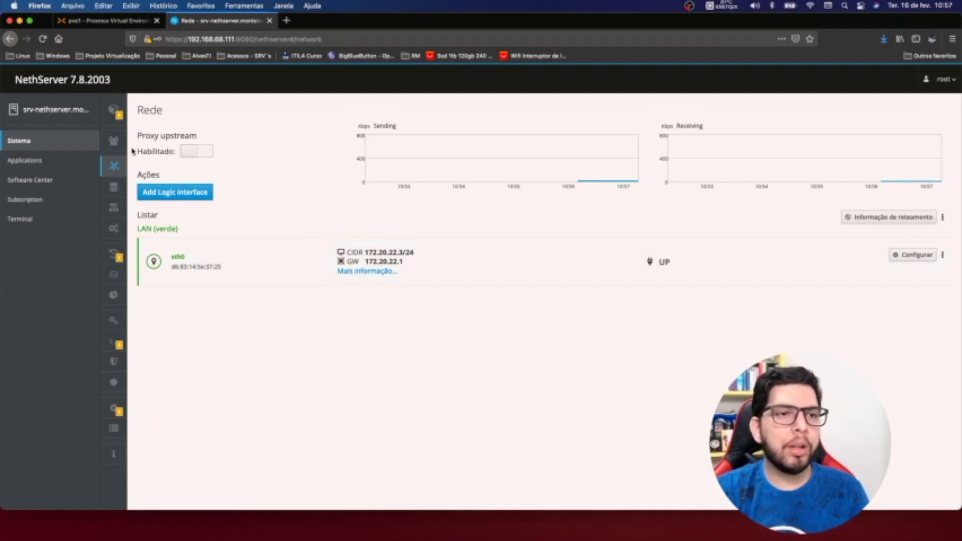
pyautogui.click(132, 144)
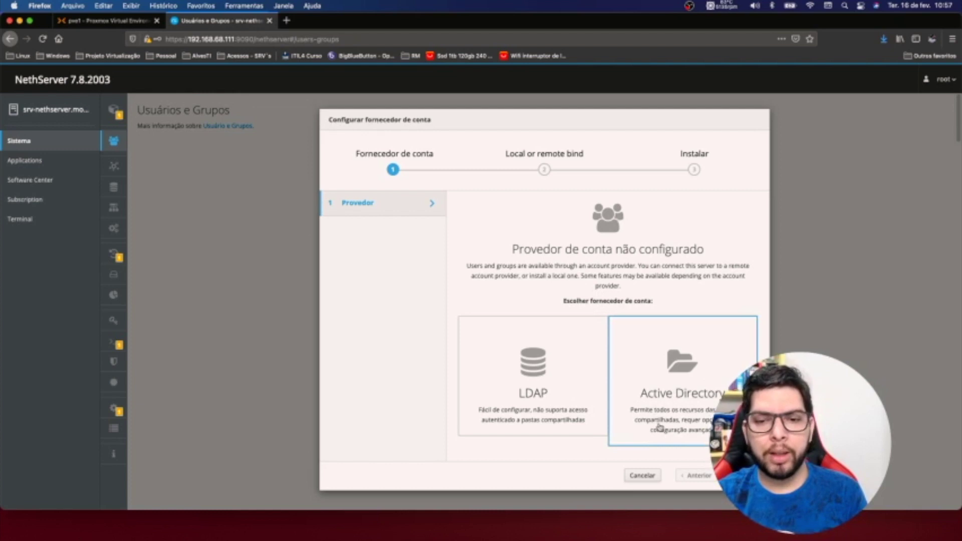
# Pick Active Directory as the account provider to begin the local domain controller install
pyautogui.click(722, 414)
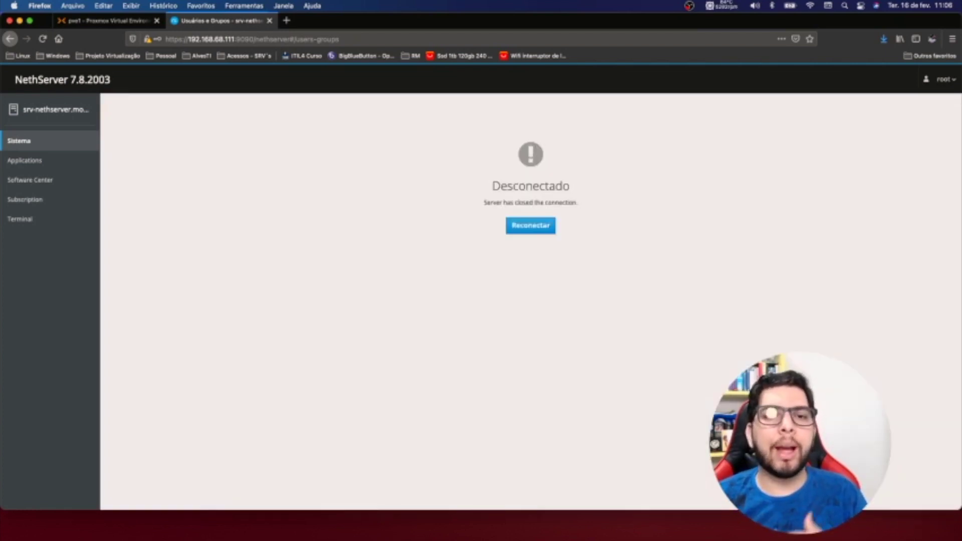
# Reconnect to the web console and cancel the account provider wizard
pyautogui.click(520, 230)
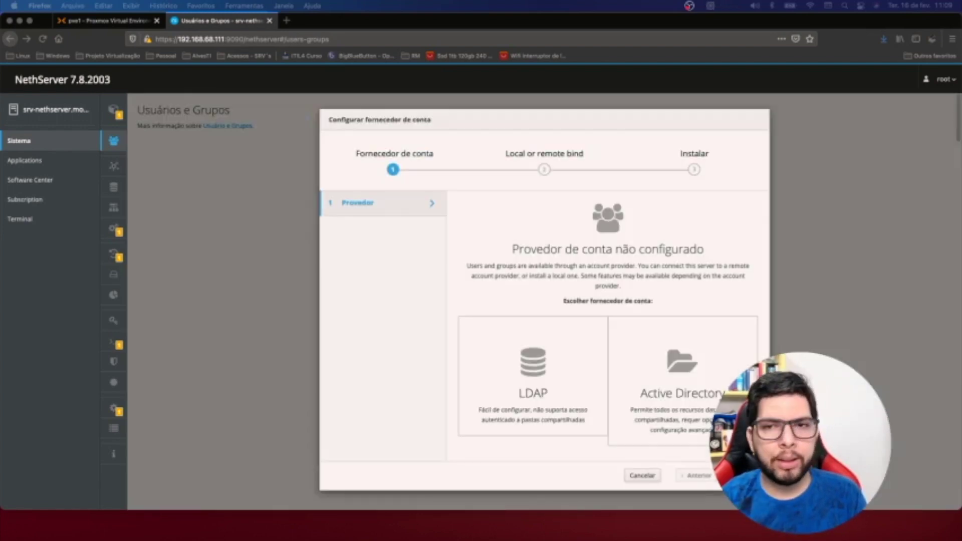
pyautogui.click(640, 479)
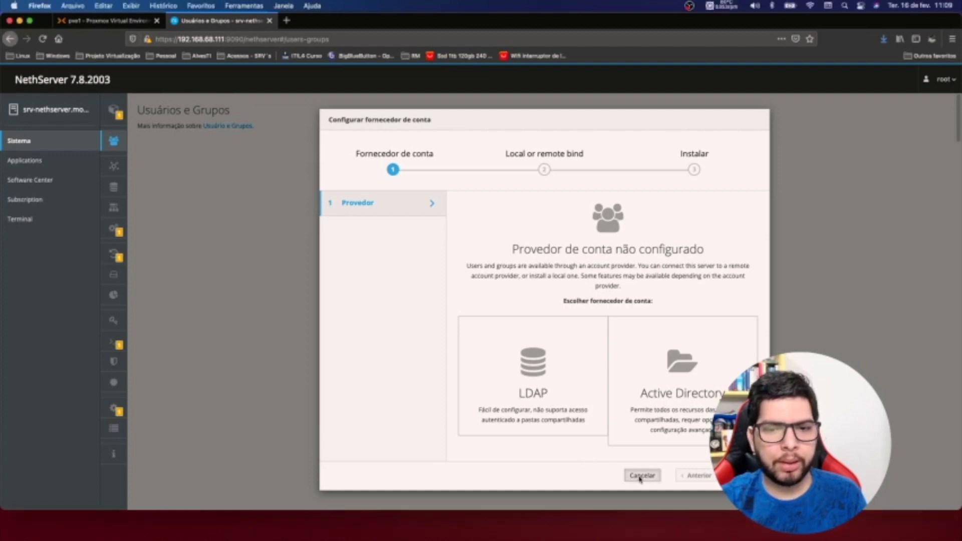
pyautogui.moveTo(115, 146)
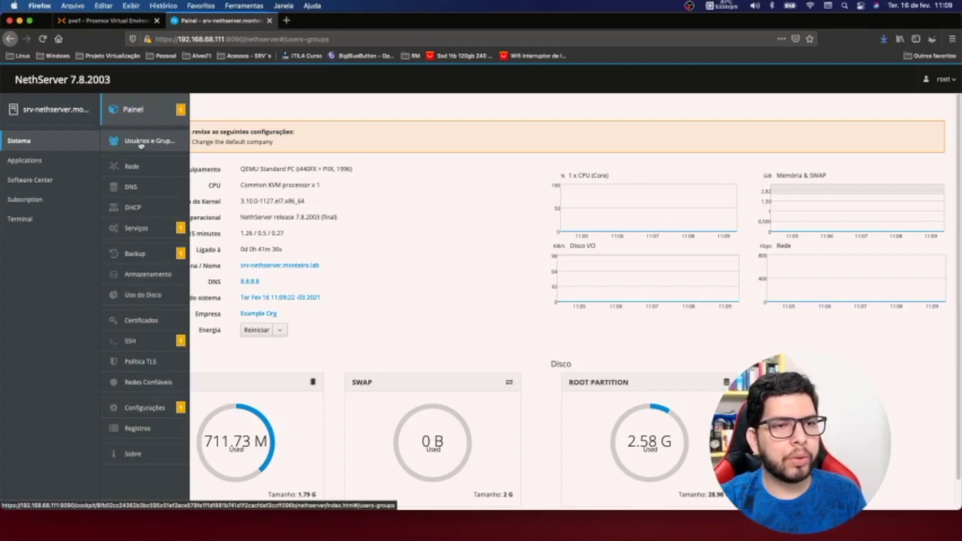
# Review Local Active Directory's LDAP URI and user/group DNs, then open the password policy editor
pyautogui.click(140, 143)
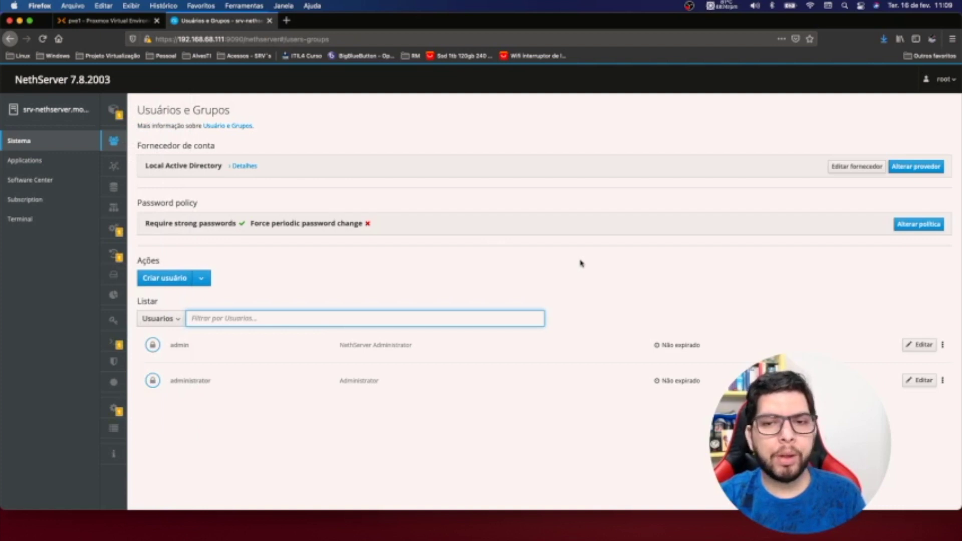
pyautogui.click(245, 166)
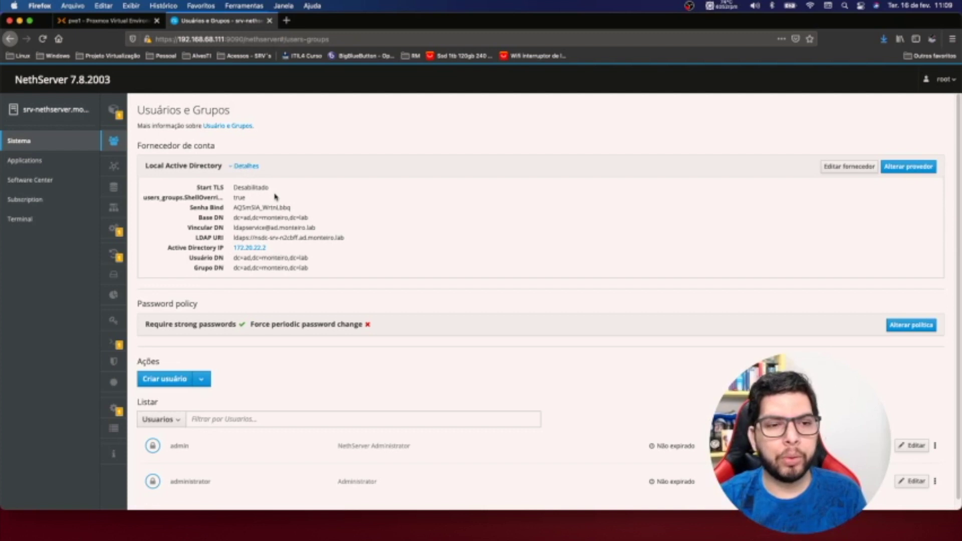
pyautogui.moveTo(279, 257); pyautogui.dragTo(169, 257)
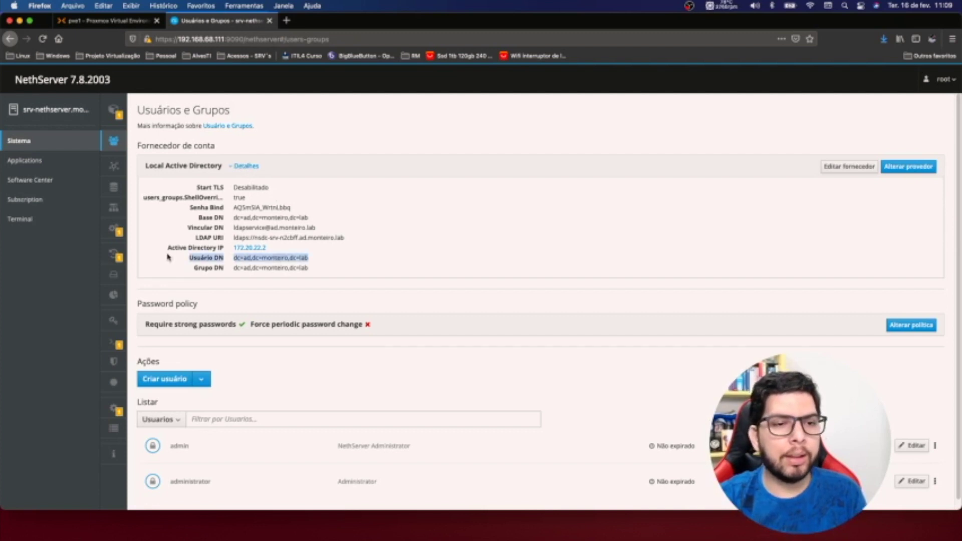
pyautogui.click(315, 269)
pyautogui.moveTo(315, 269); pyautogui.dragTo(230, 257)
pyautogui.moveTo(375, 240); pyautogui.dragTo(179, 238)
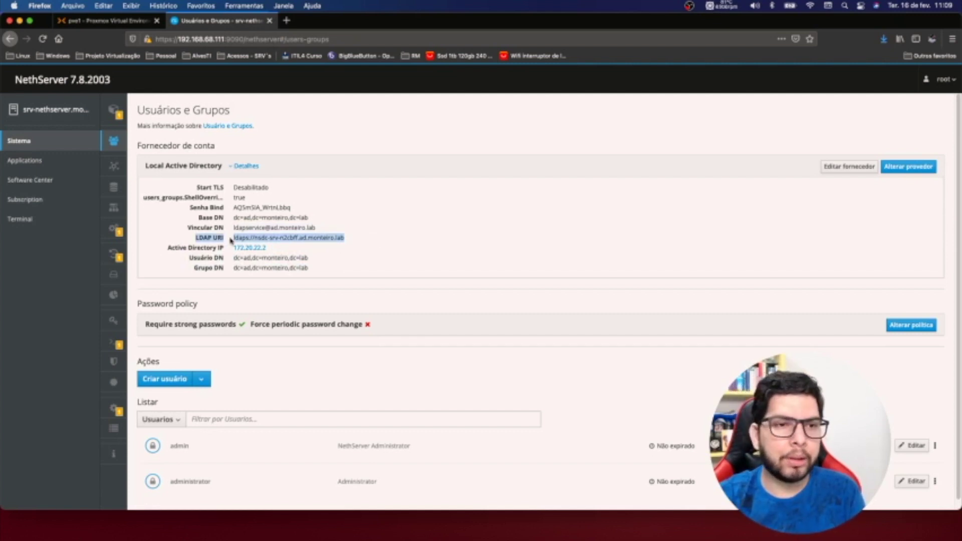
pyautogui.click(336, 228)
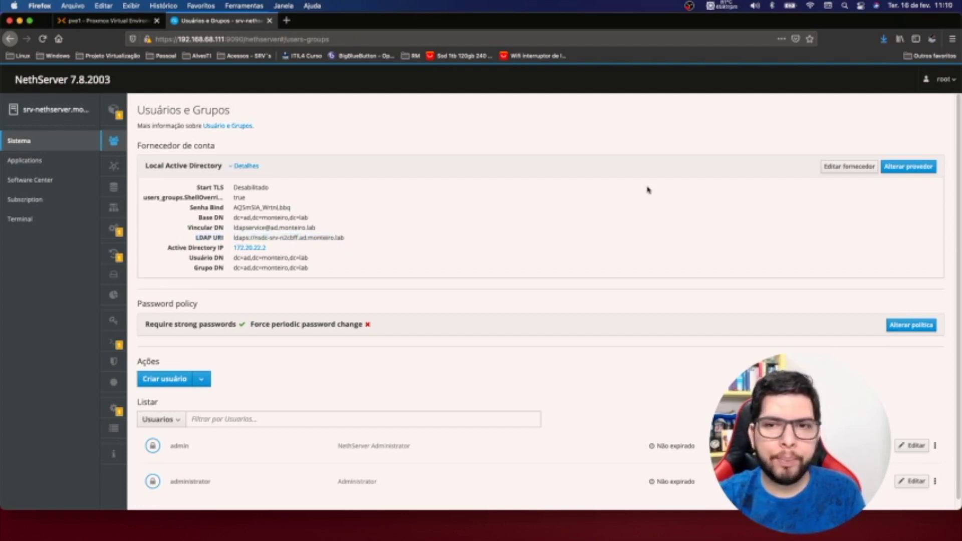
pyautogui.scroll(-1, 336, 337)
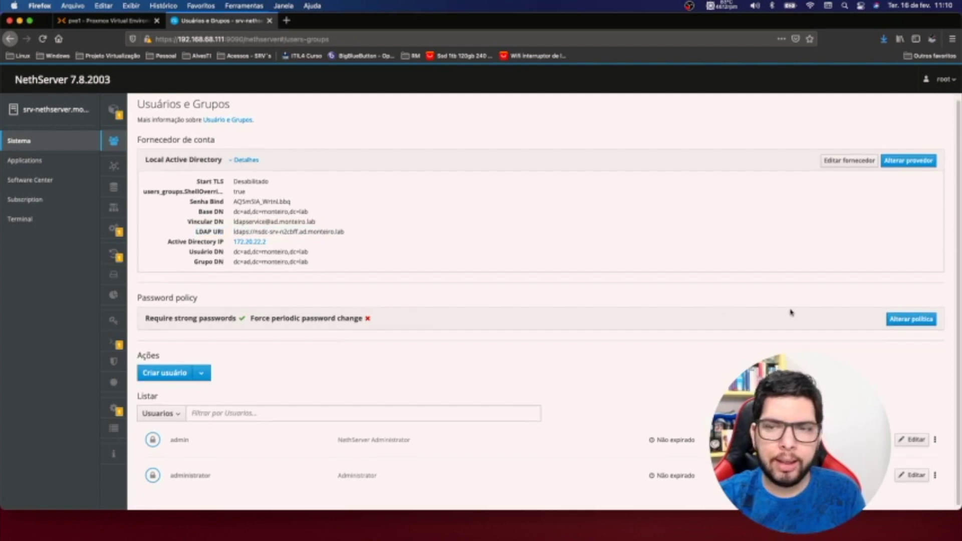
pyautogui.click(908, 323)
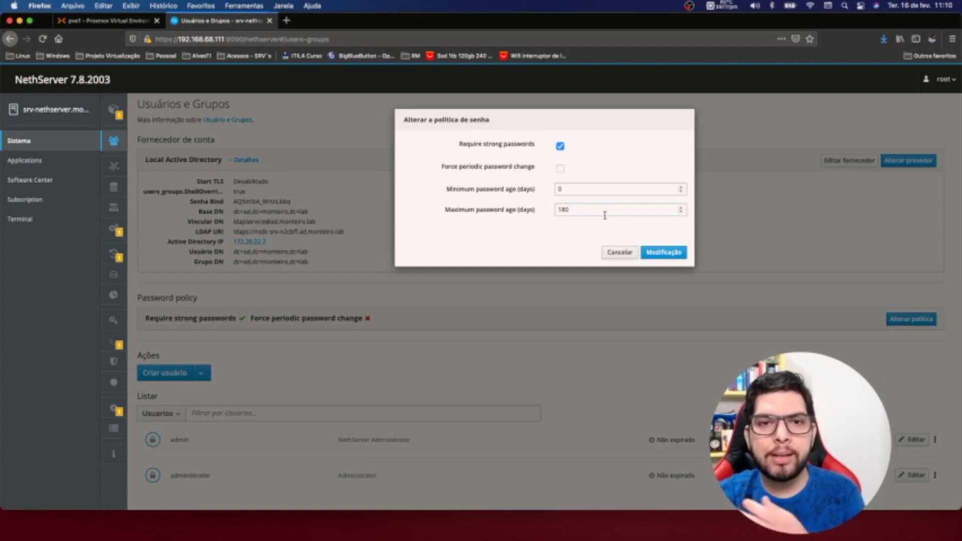
# Cancel the password policy dialog, then open and dismiss the Criar usuário dropdown
pyautogui.click(619, 252)
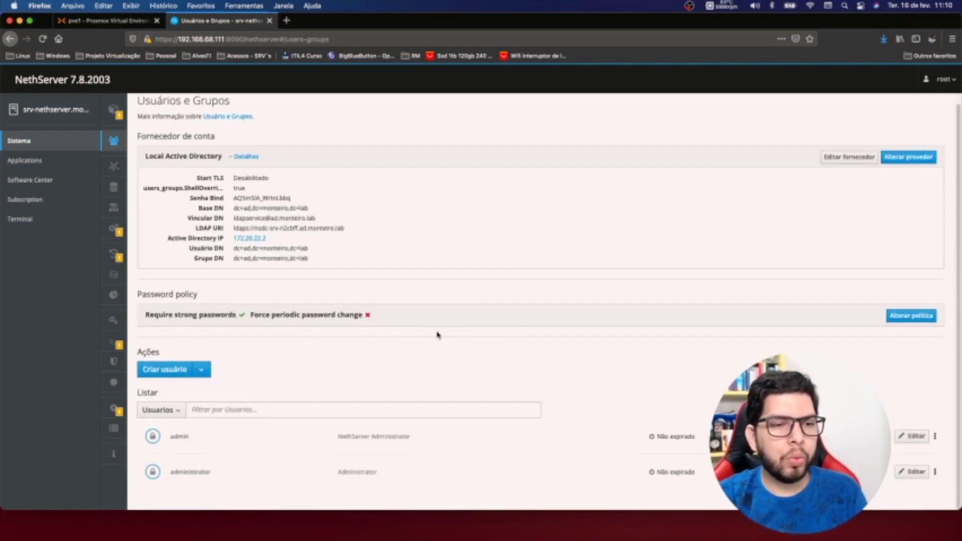
pyautogui.click(202, 371)
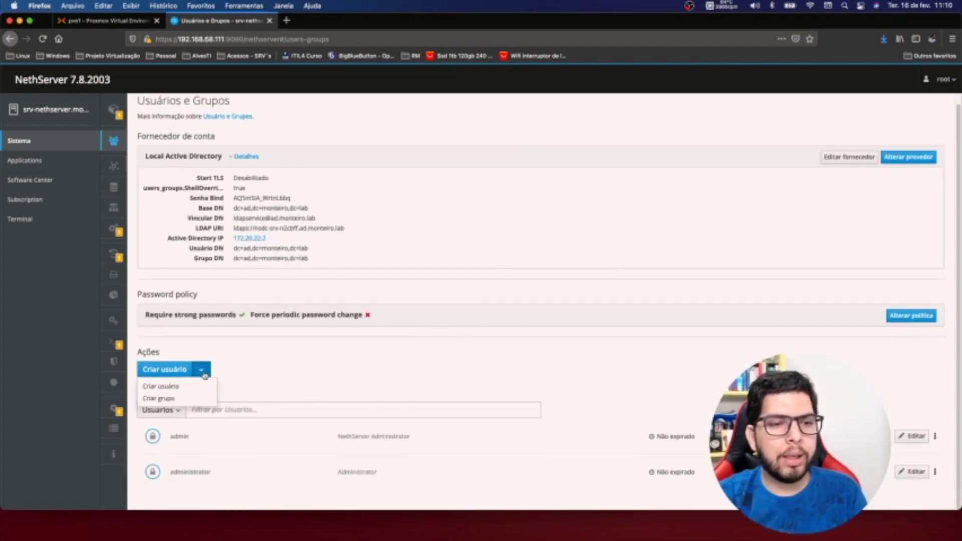
pyautogui.click(188, 397)
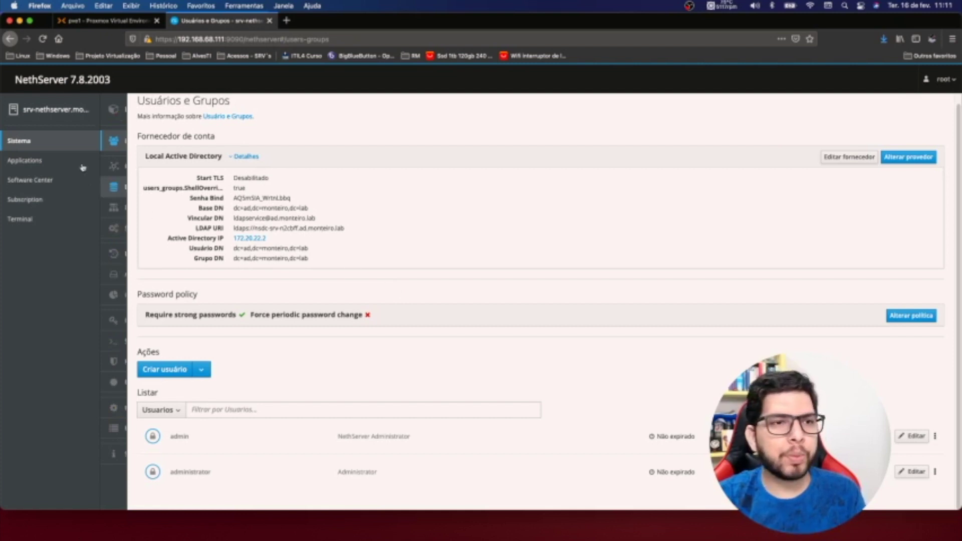
# Open Serviços and scroll the services table, checking that Samba smb and nmb are running
pyautogui.moveTo(151, 181)
pyautogui.click(137, 229)
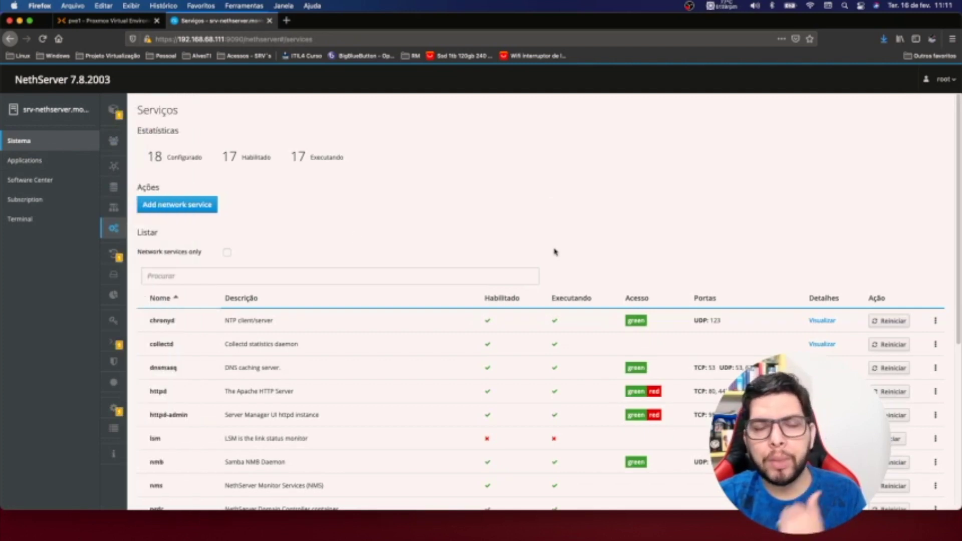
pyautogui.scroll(-2, 555, 251)
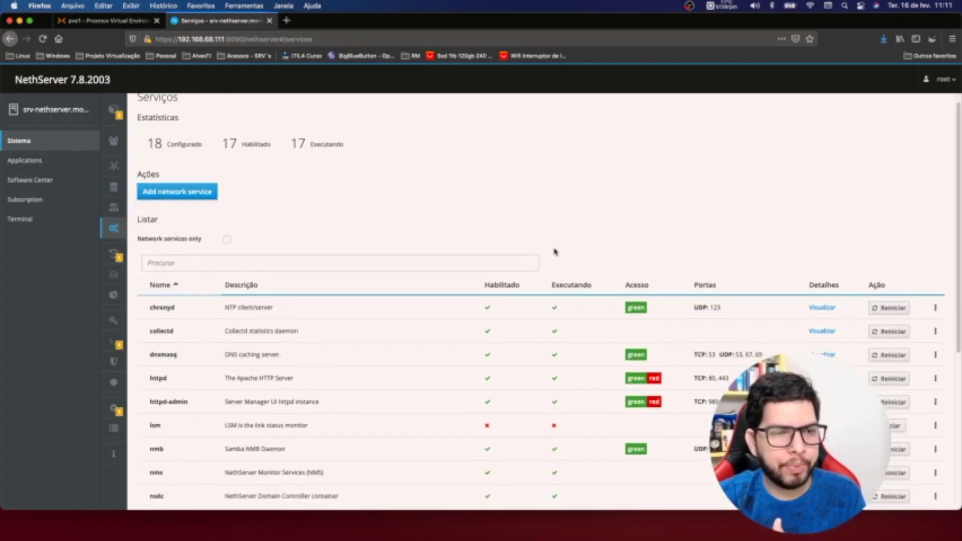
pyautogui.scroll(-5, 554, 251)
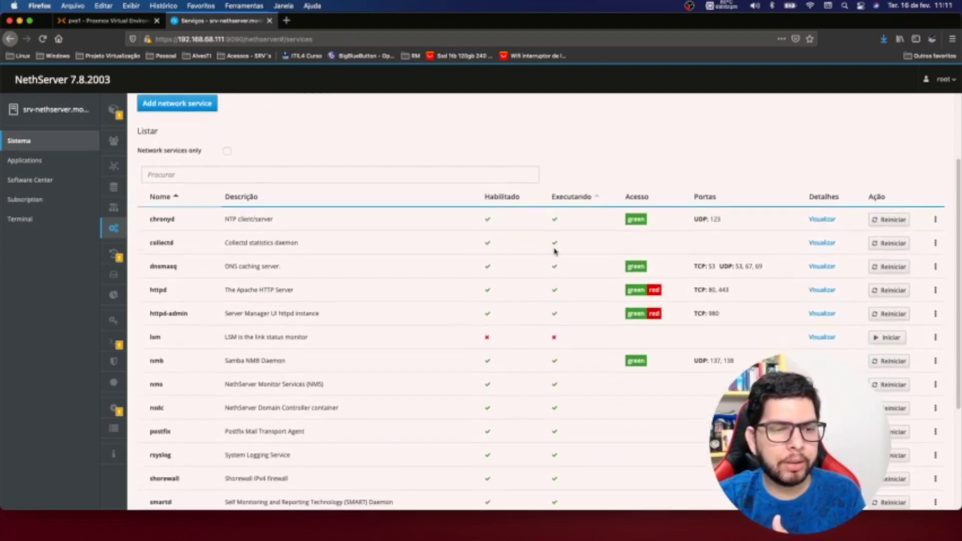
pyautogui.scroll(-1, 555, 251)
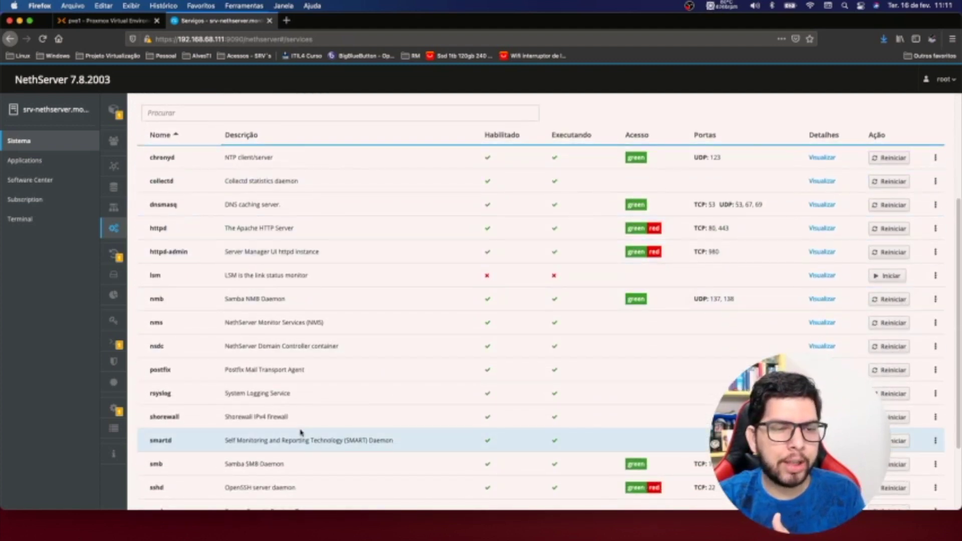
pyautogui.scroll(-1, 280, 472)
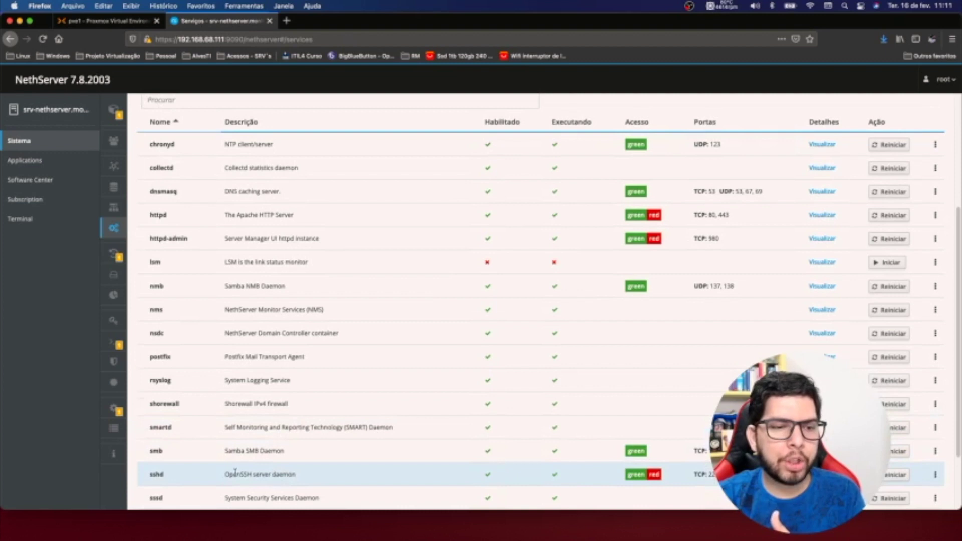
pyautogui.scroll(-1, 256, 474)
pyautogui.scroll(-4, 269, 471)
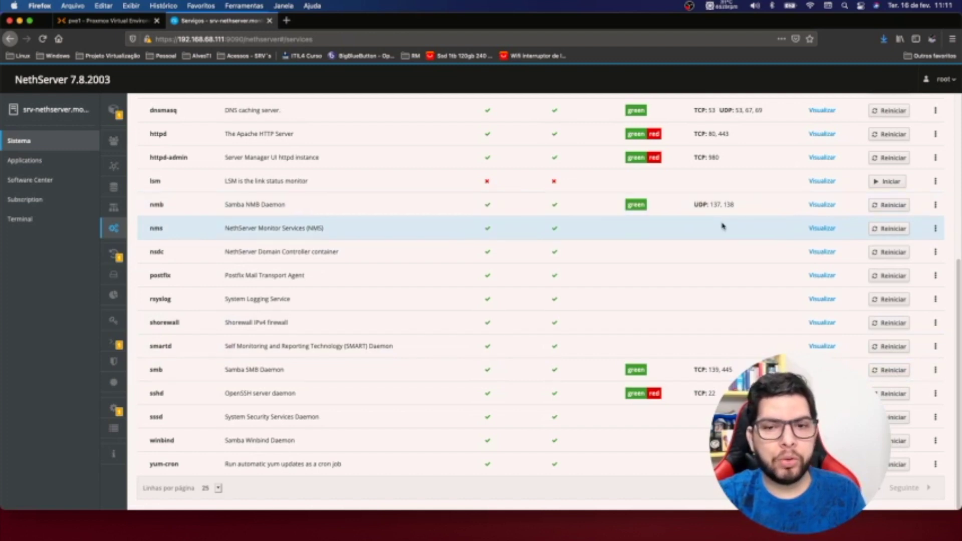
pyautogui.scroll(5, 672, 306)
pyautogui.moveTo(142, 147)
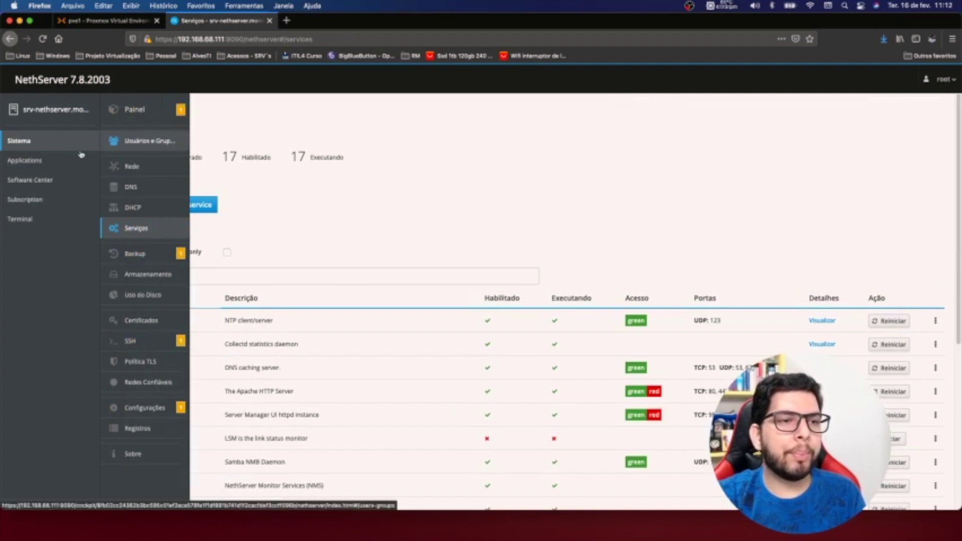
# From the installed Applications list, open the File server's Configurações, landing on its Audit page
pyautogui.click(45, 162)
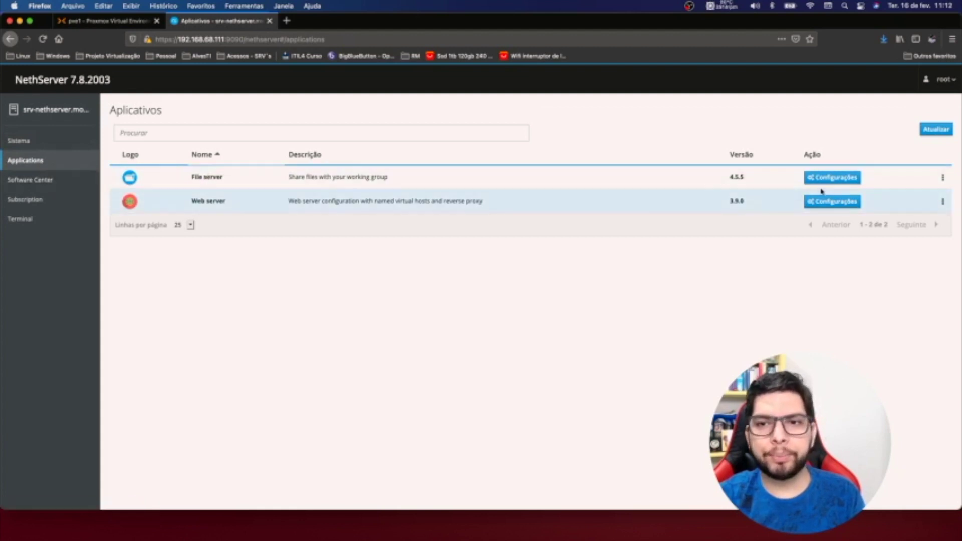
pyautogui.click(845, 181)
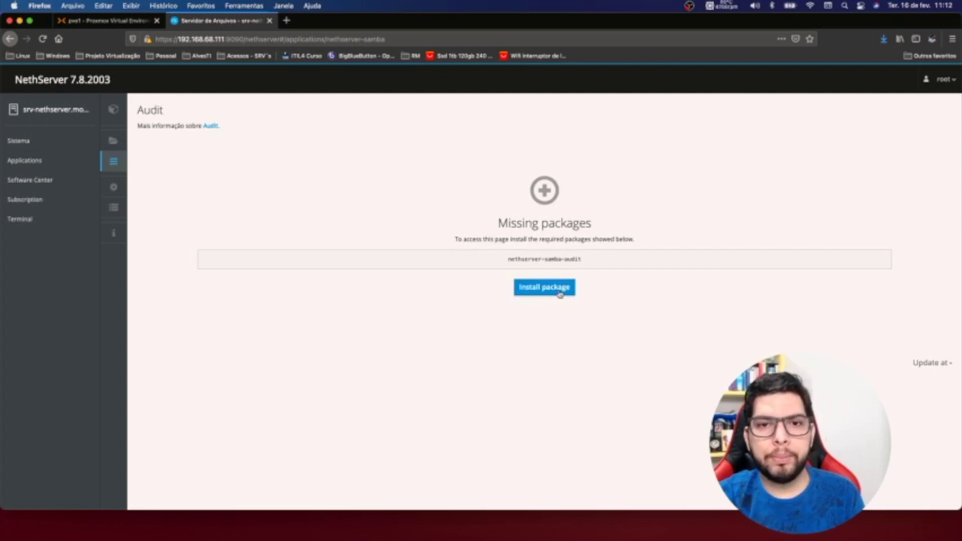
# Install the missing nethserver-samba-audit package so audit search becomes available
pyautogui.click(560, 292)
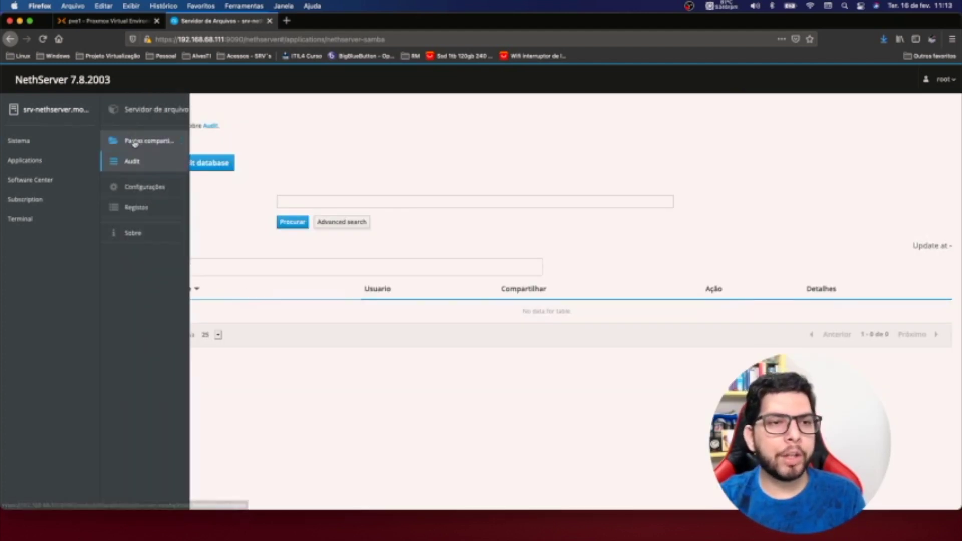
# Check that Pastas compartilhadas has no shared folders yet, then return to the Sistema dashboard
pyautogui.click(134, 144)
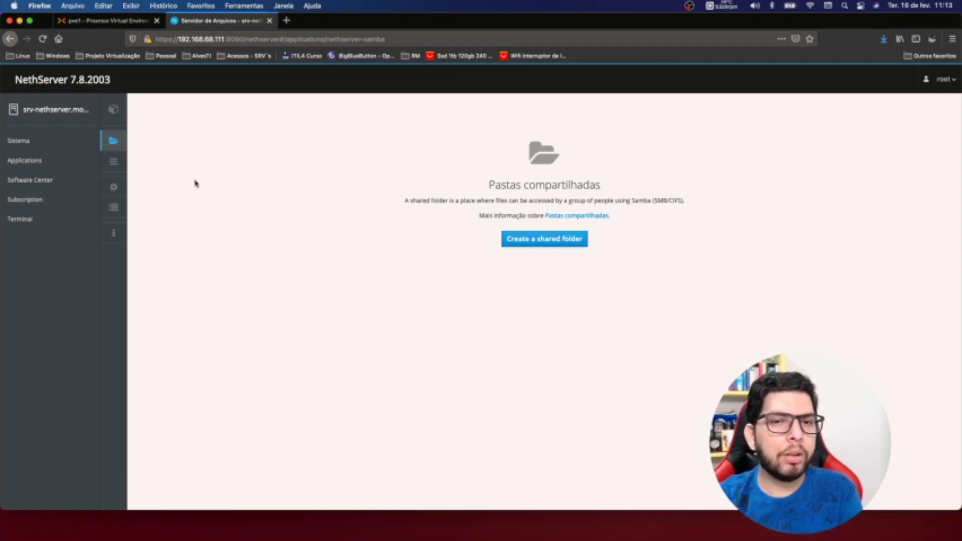
pyautogui.moveTo(117, 168)
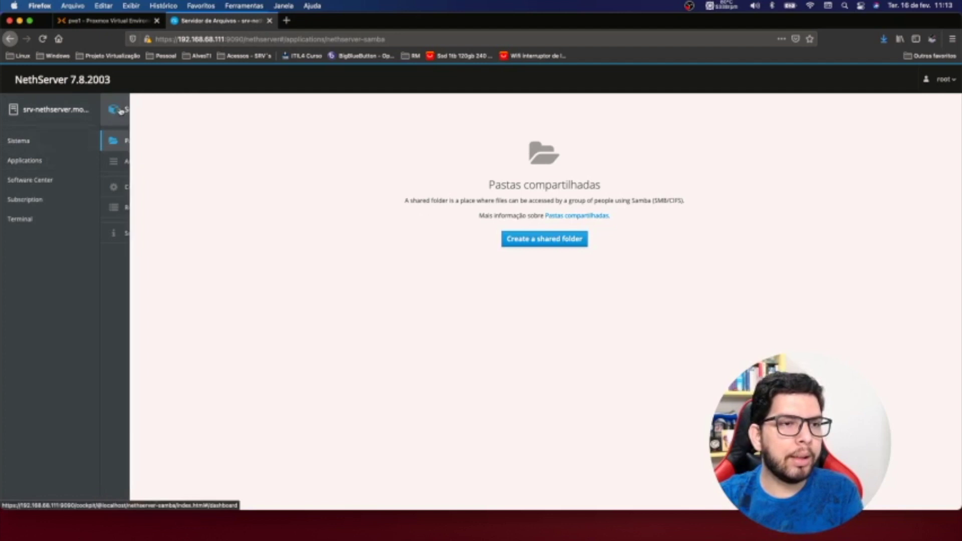
pyautogui.click(24, 141)
pyautogui.moveTo(125, 144)
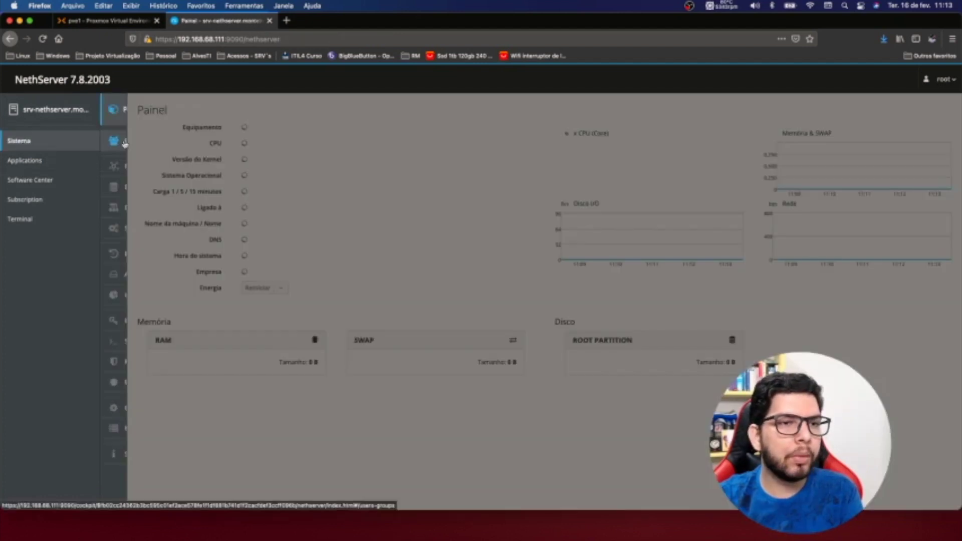
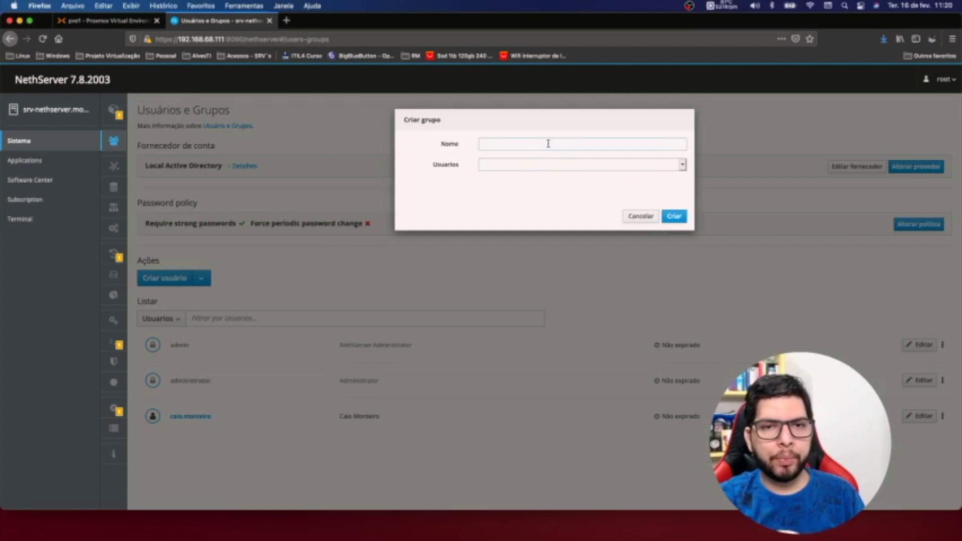
# Create group ti with the existing user account added as its member
pyautogui.write('t')
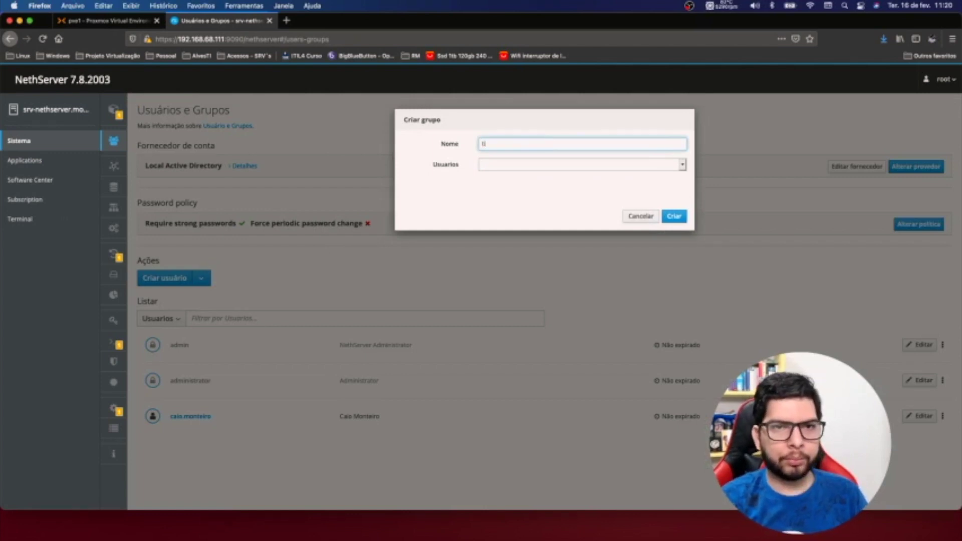
pyautogui.write('i')
pyautogui.press('Tab')
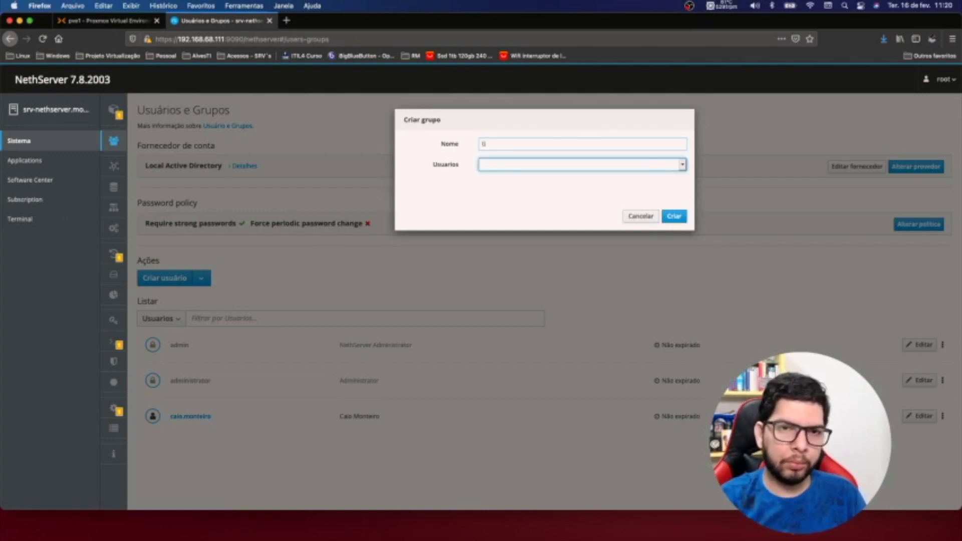
pyautogui.click(554, 165)
pyautogui.click(535, 198)
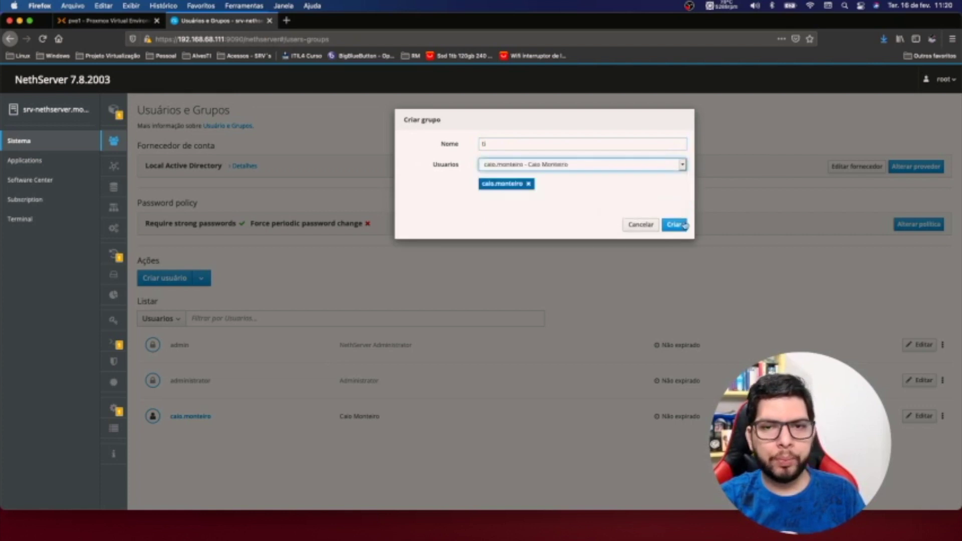
pyautogui.click(676, 223)
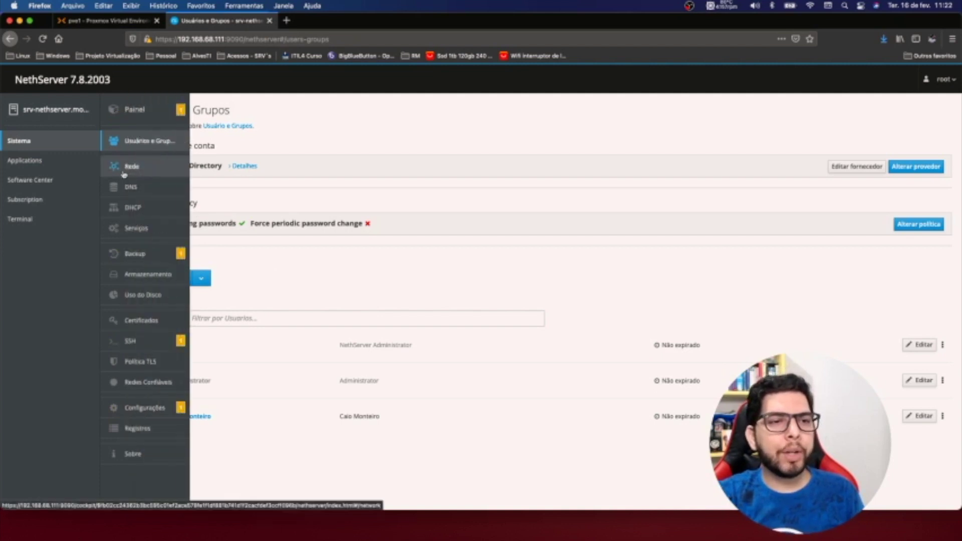
# In File server settings, start a new share named ti described 'Pasta de compartilhamento do setor de TI'
pyautogui.click(35, 160)
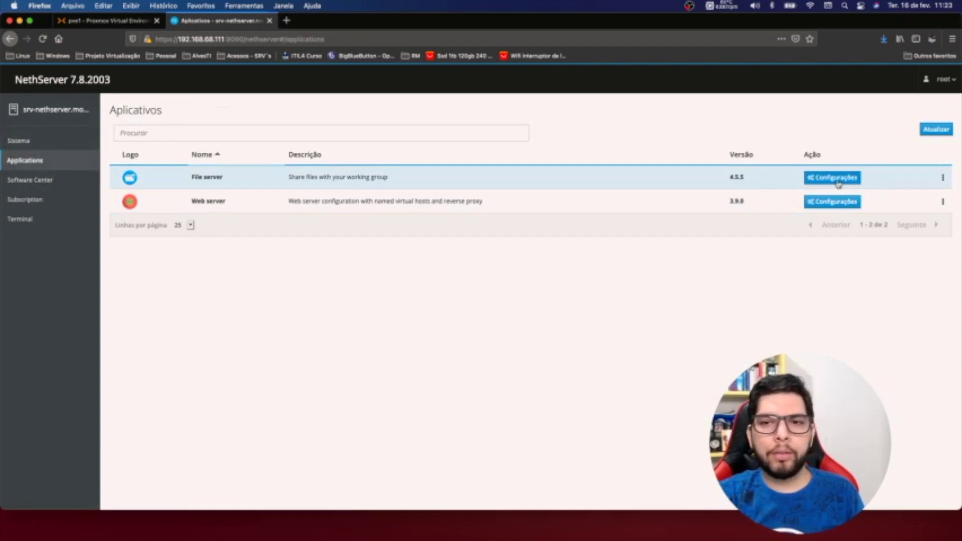
pyautogui.click(834, 178)
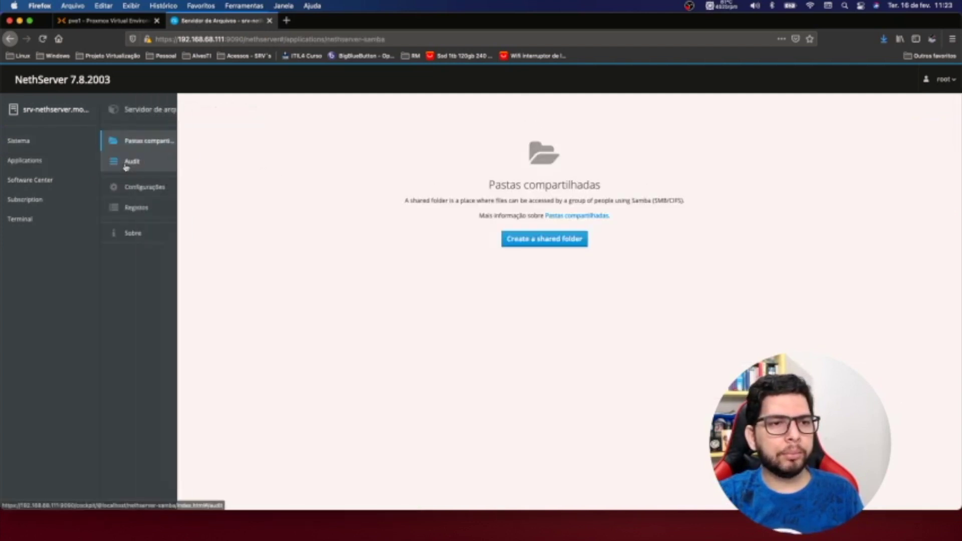
pyautogui.click(539, 242)
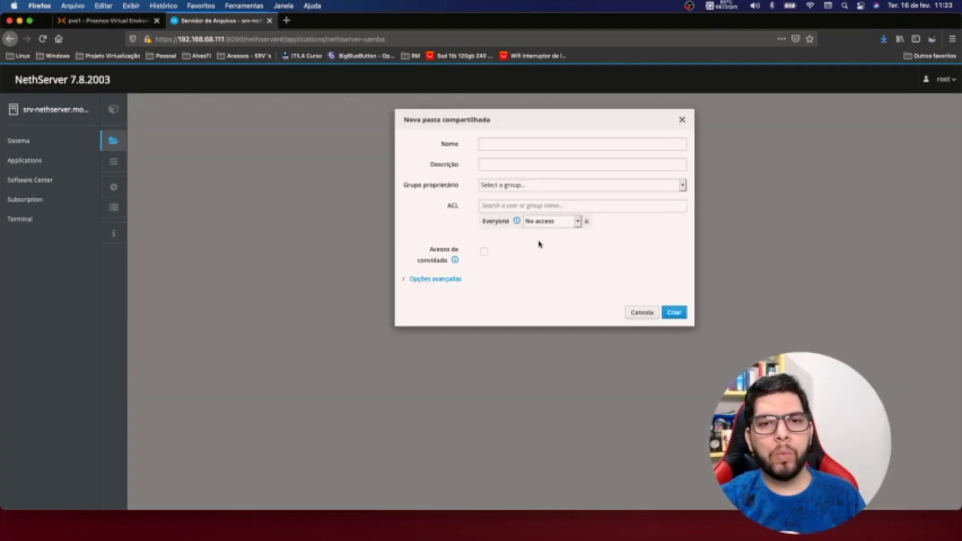
pyautogui.click(506, 144)
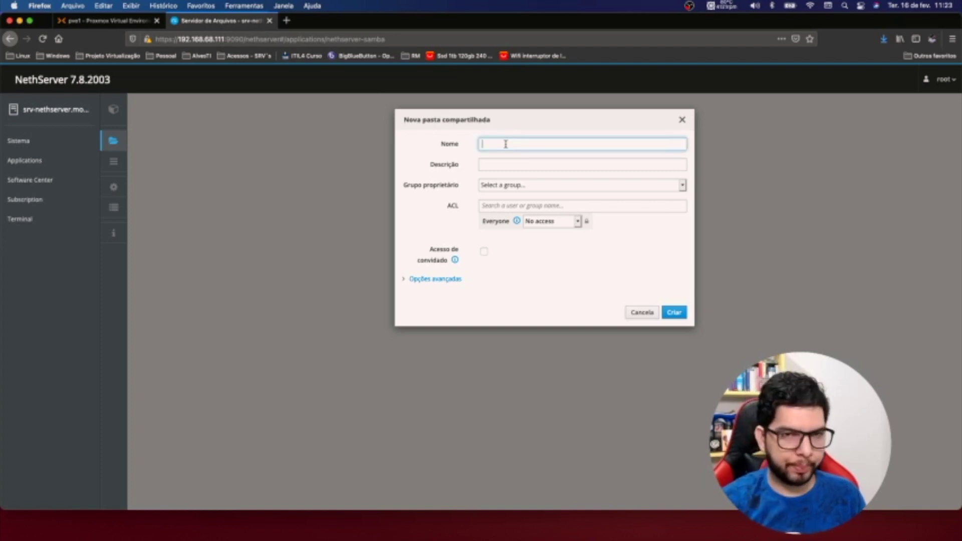
pyautogui.write('pas')
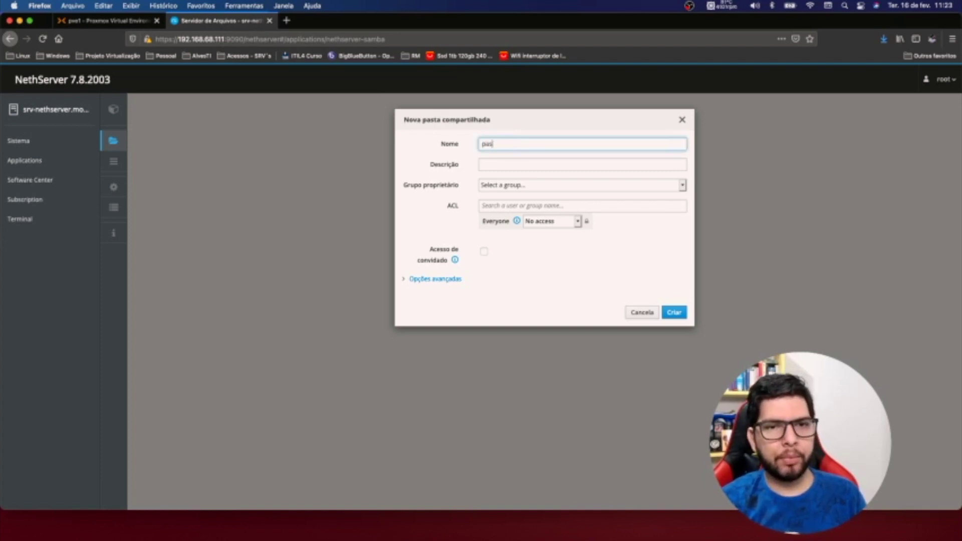
pyautogui.click(582, 164)
pyautogui.write('Pasta d')
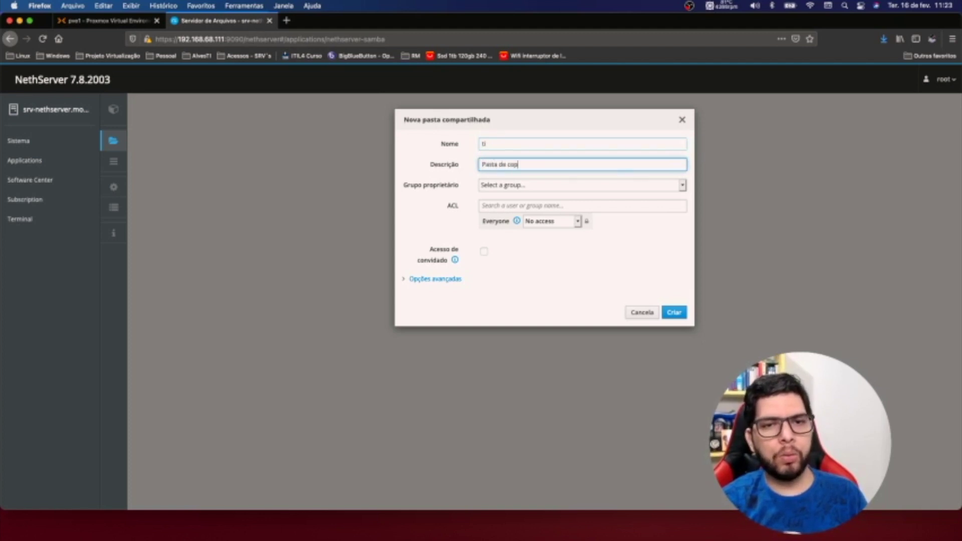
pyautogui.write('e compartilhamento')
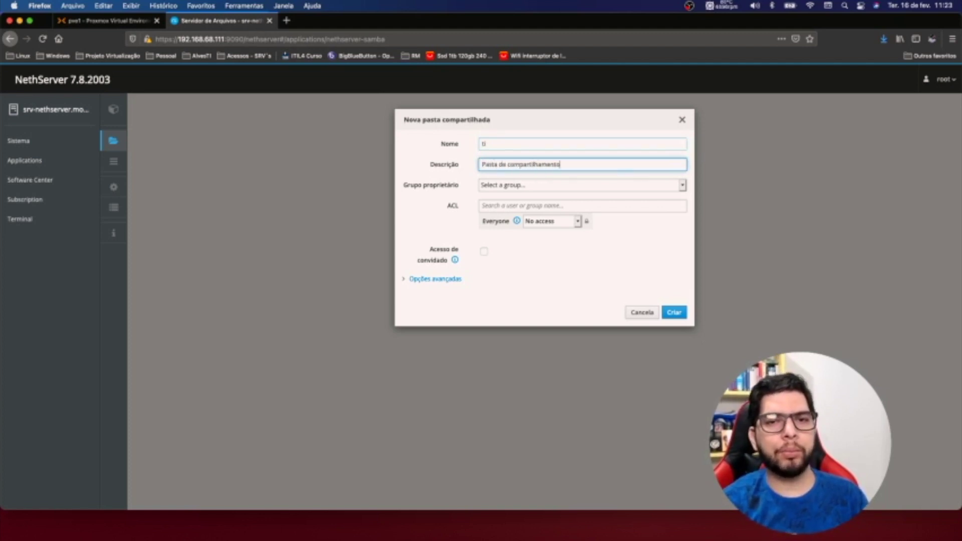
pyautogui.write(' do setor de TI')
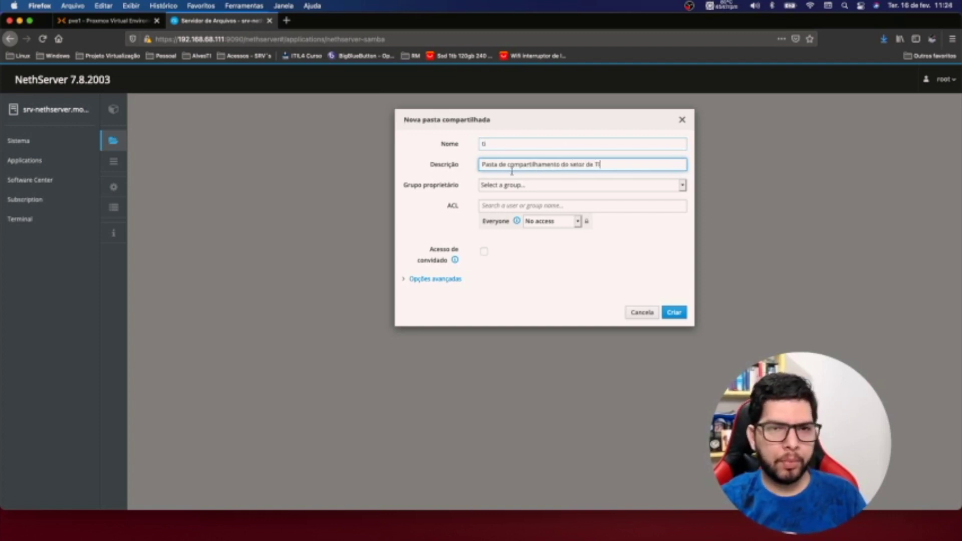
# Make group ti the owner with read-write access and give Everyone no access
pyautogui.click(521, 186)
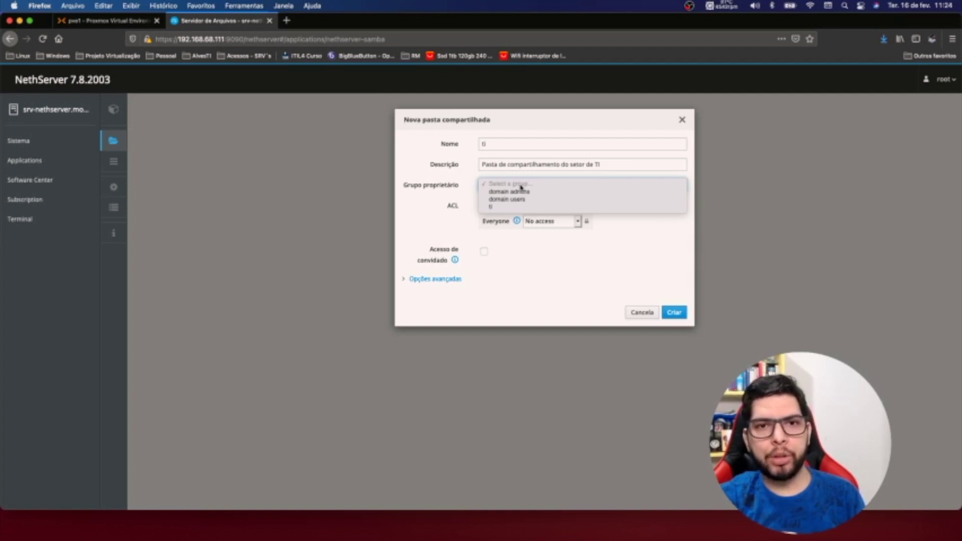
pyautogui.click(501, 207)
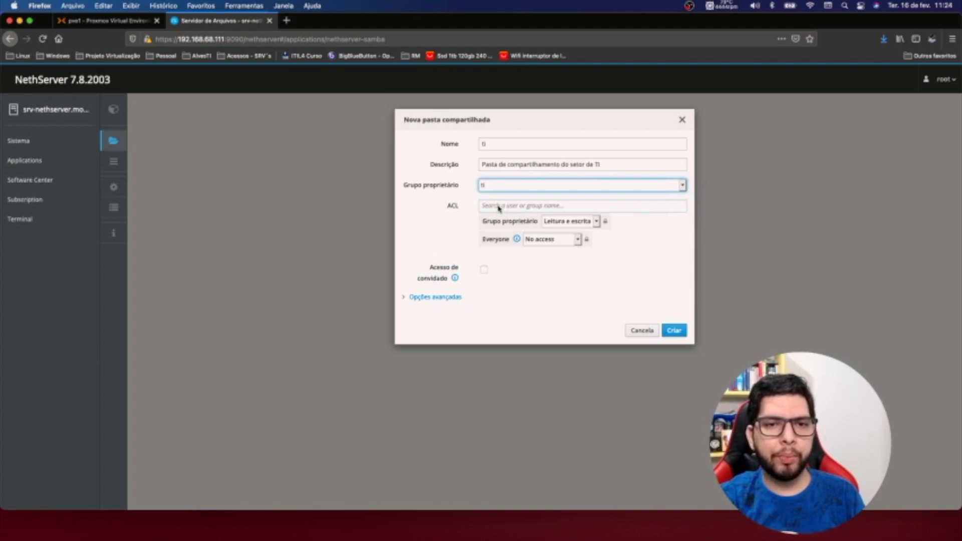
pyautogui.click(574, 223)
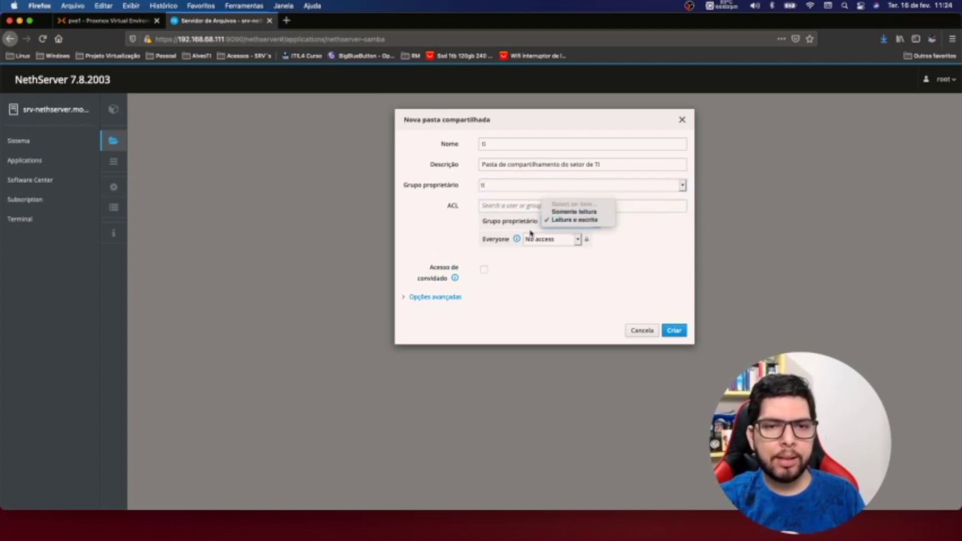
pyautogui.click(566, 222)
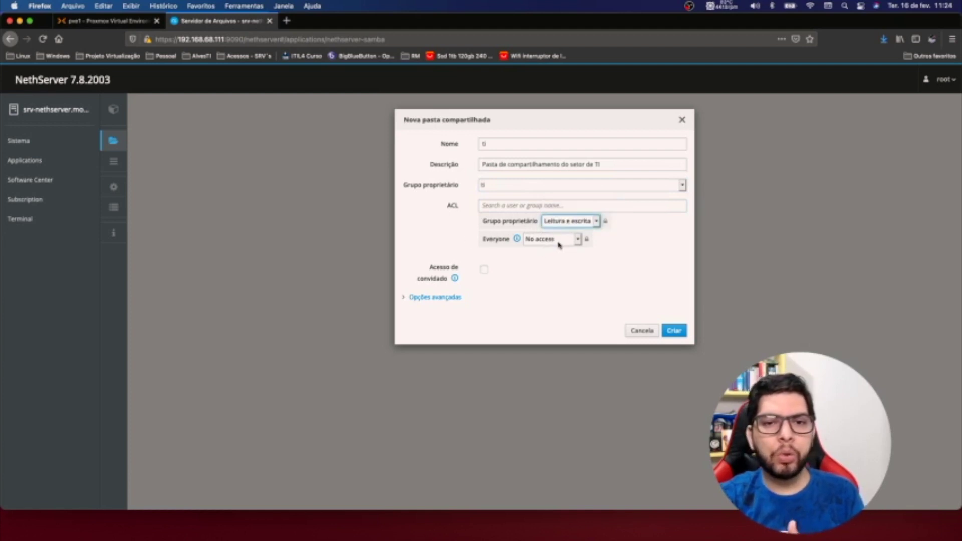
pyautogui.click(561, 240)
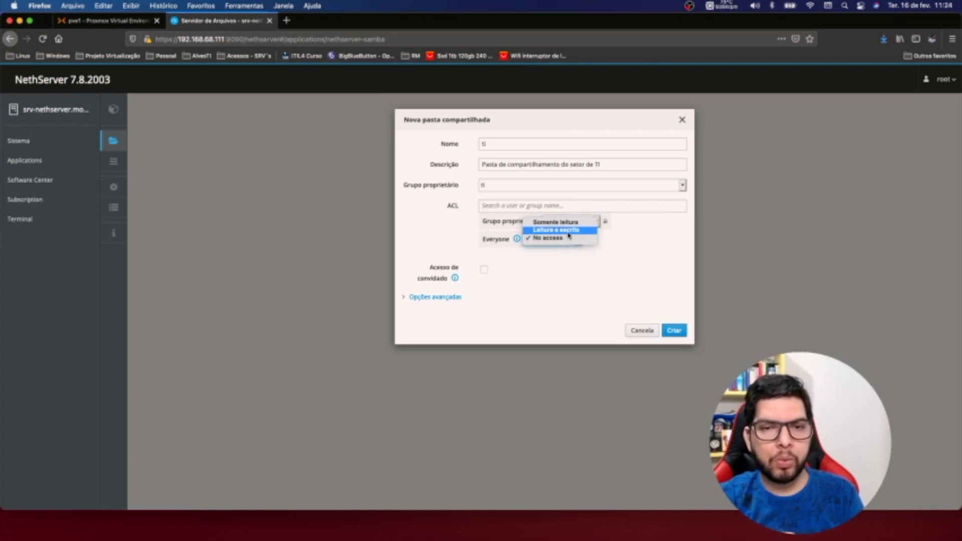
pyautogui.click(553, 239)
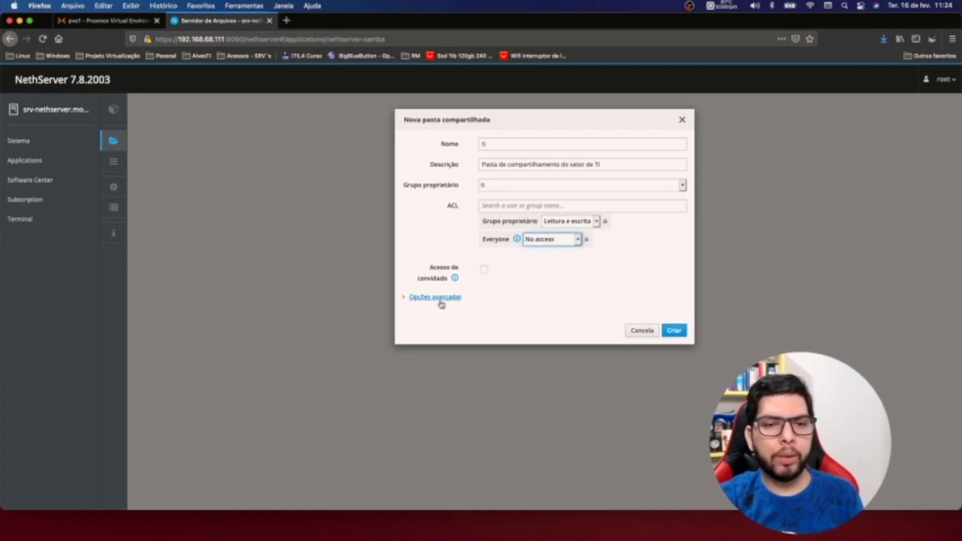
# In advanced options enable network recycle bin, same-name file copies and auditing, then create the share
pyautogui.click(427, 298)
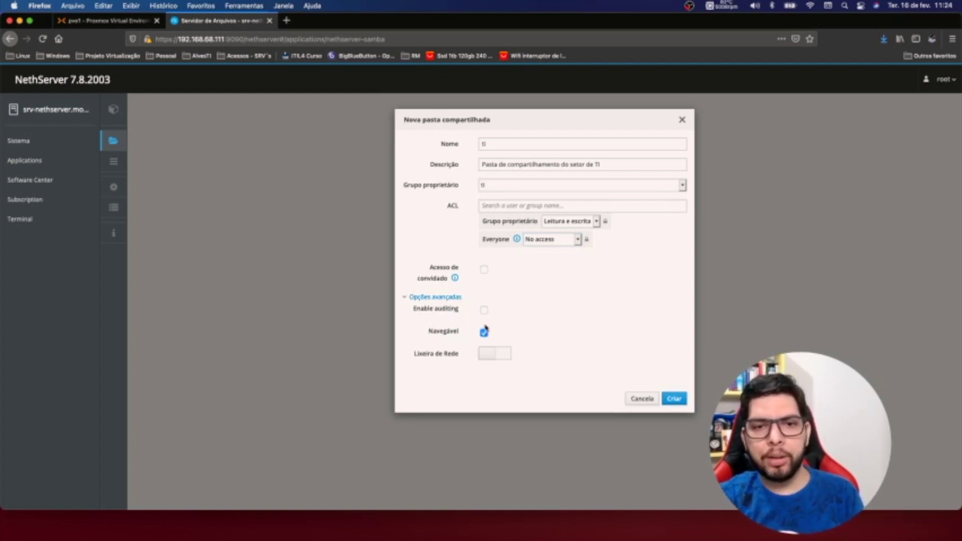
pyautogui.click(496, 357)
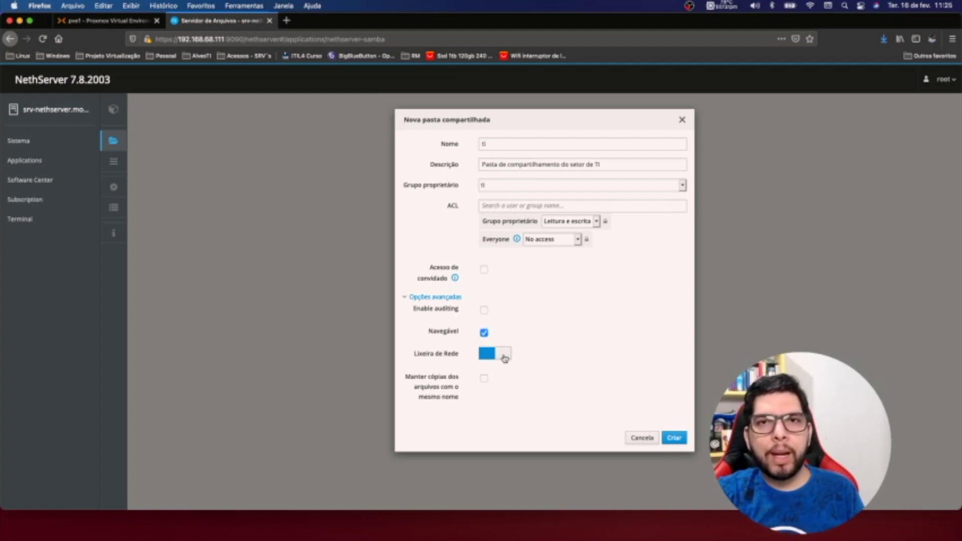
pyautogui.click(484, 379)
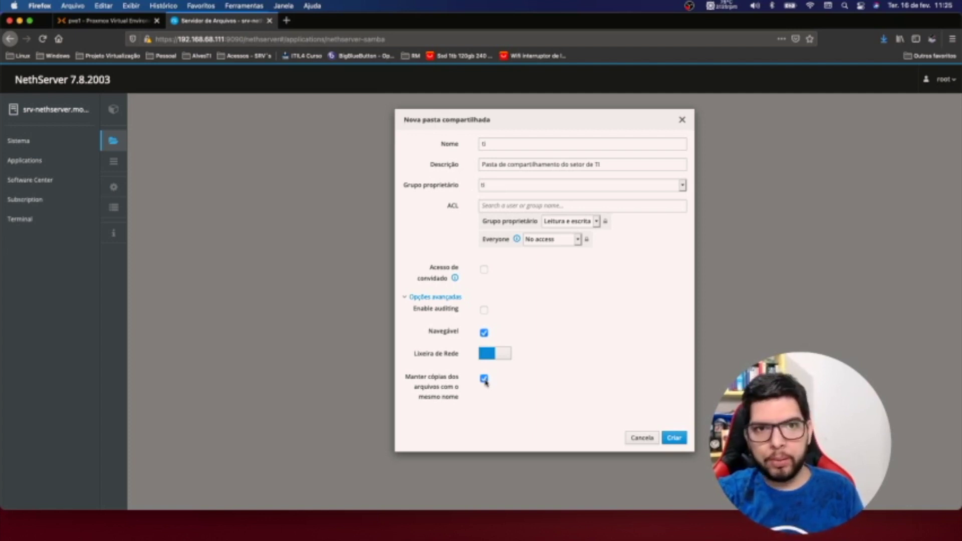
pyautogui.click(485, 312)
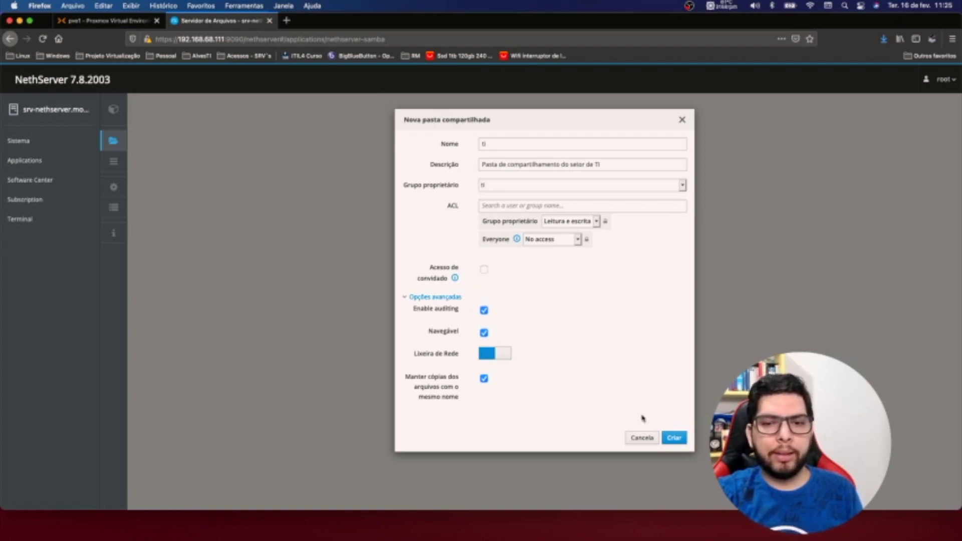
pyautogui.click(678, 439)
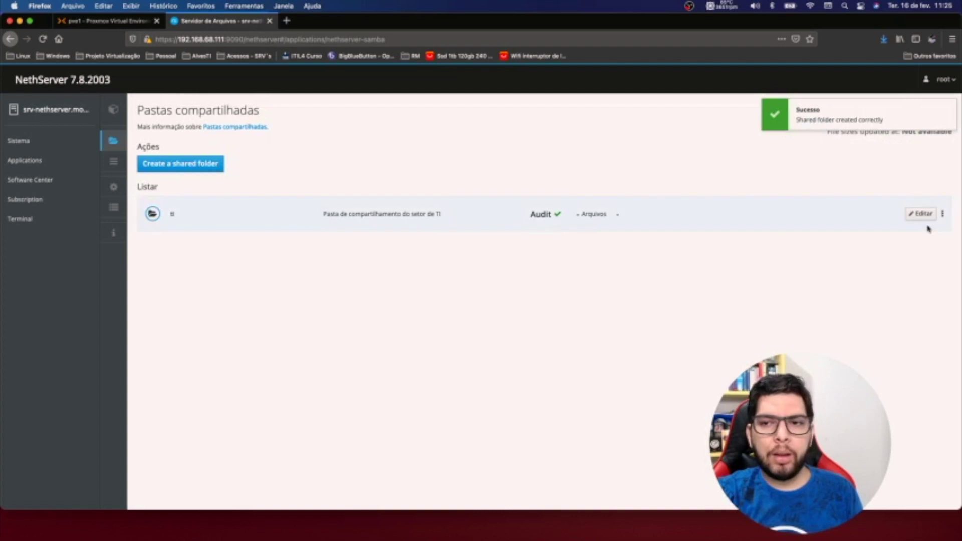
pyautogui.click(943, 214)
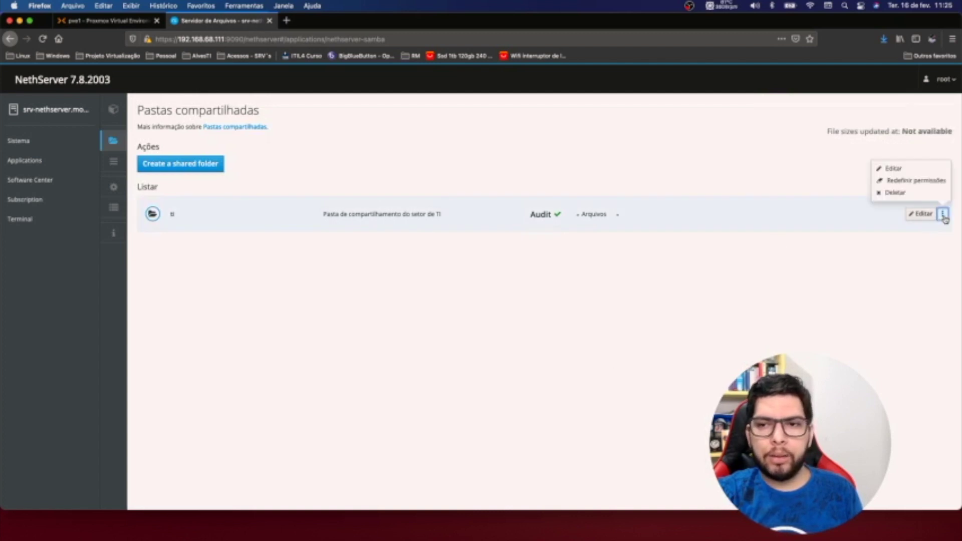
pyautogui.click(893, 169)
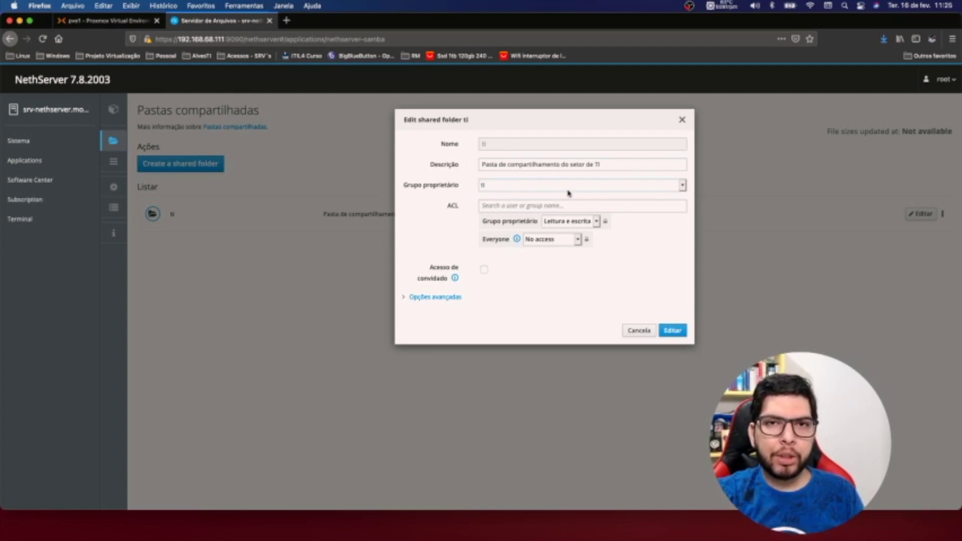
pyautogui.click(506, 206)
pyautogui.write('a')
pyautogui.press('BackSpace')
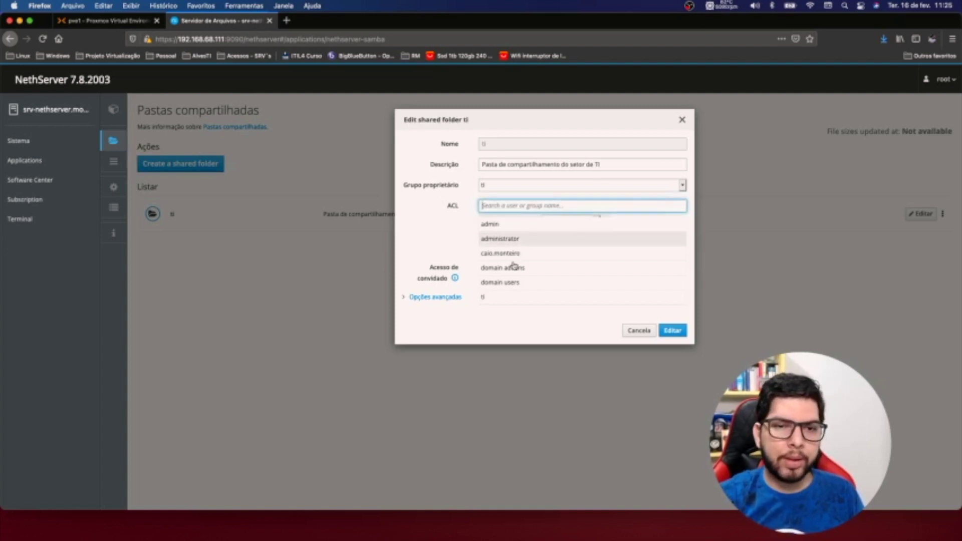
pyautogui.click(515, 241)
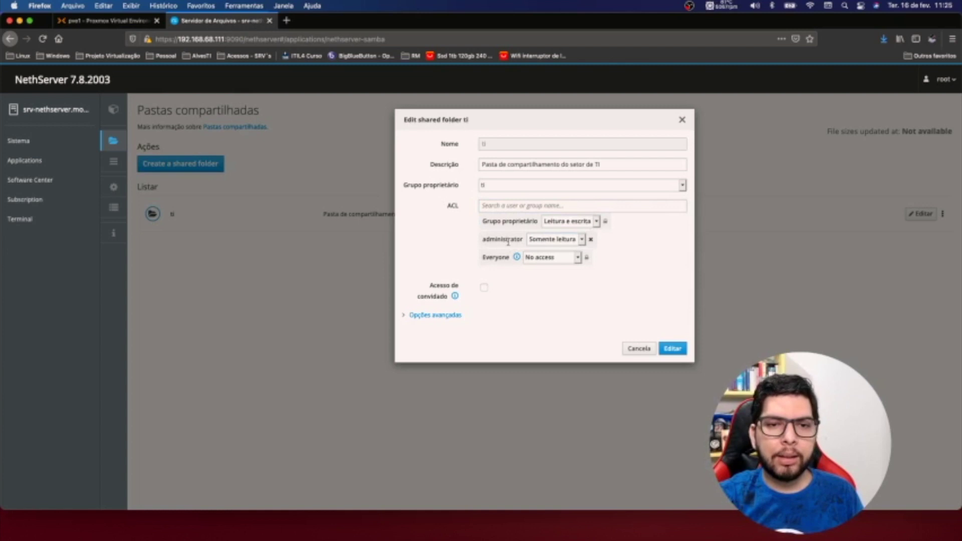
pyautogui.click(555, 244)
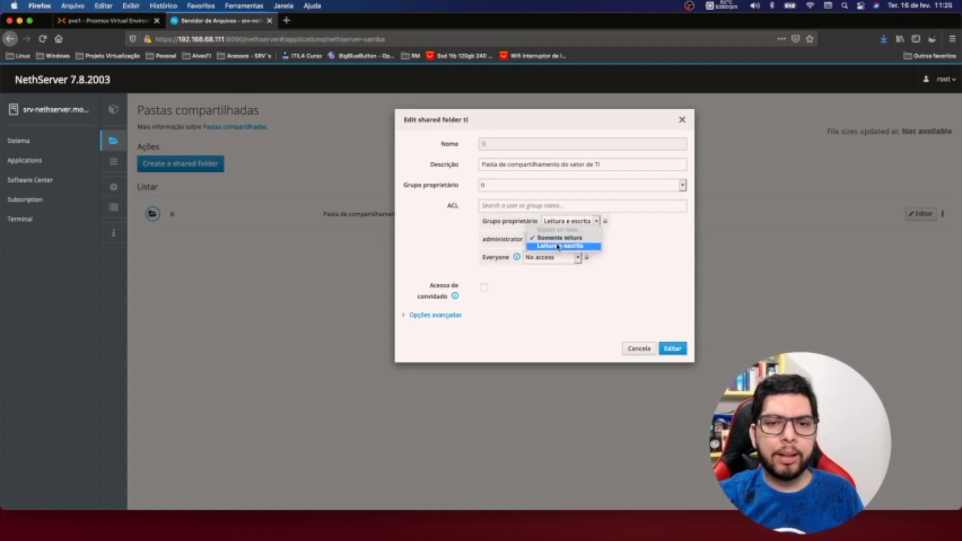
pyautogui.click(541, 238)
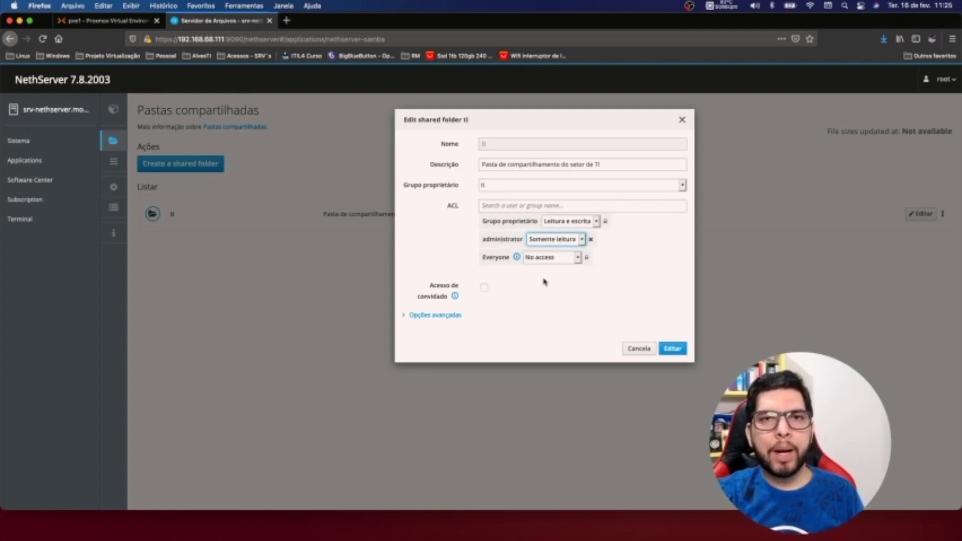
pyautogui.click(635, 348)
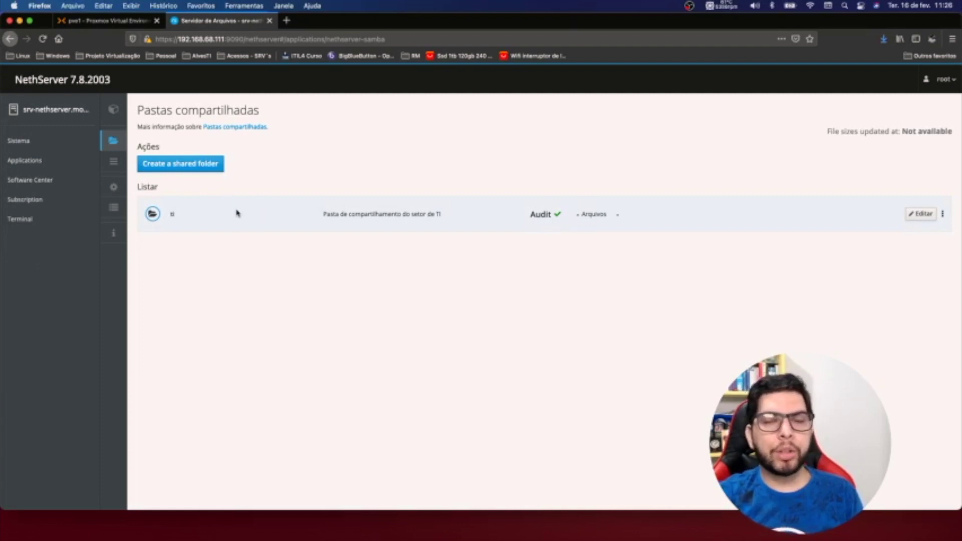
pyautogui.click(25, 142)
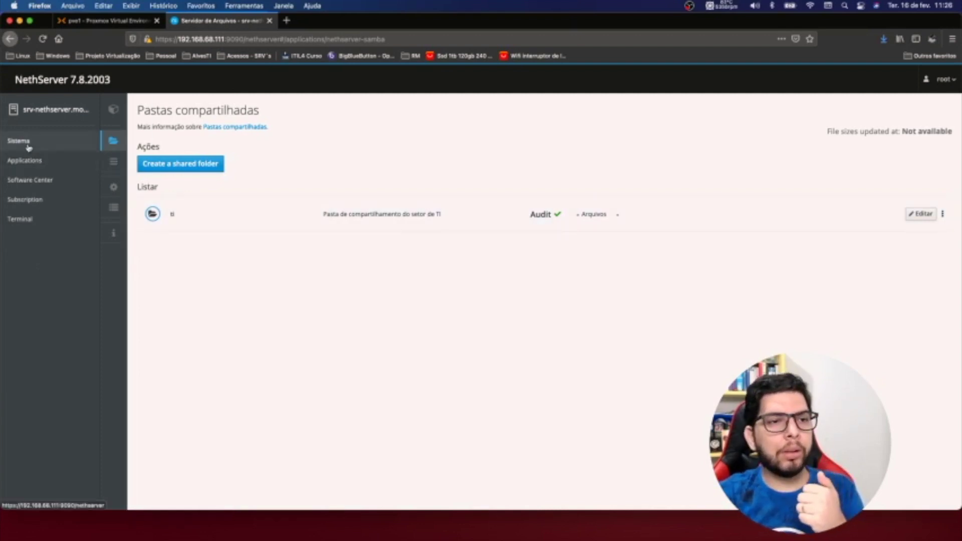
# Unlock the administrator account from its actions menu in Usuários e Grupos
pyautogui.click(114, 143)
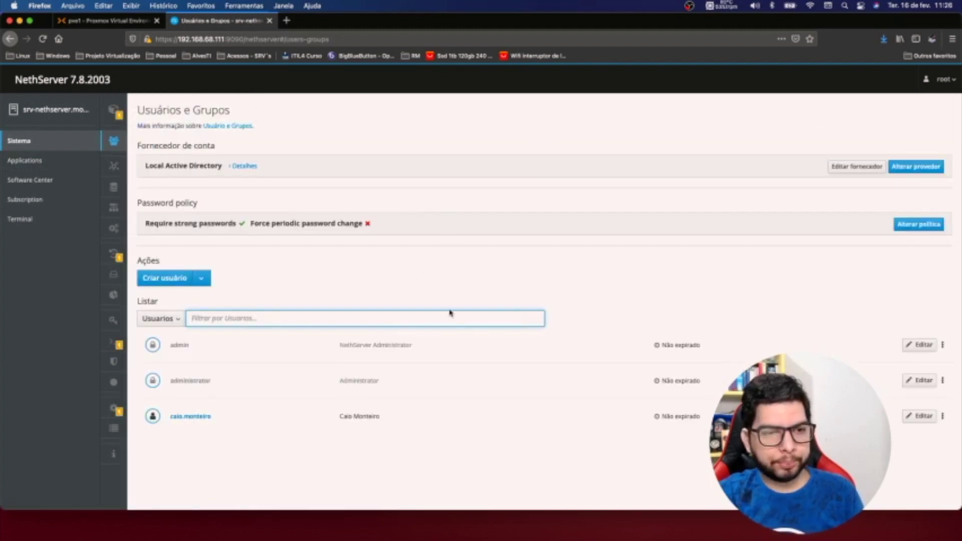
pyautogui.click(920, 381)
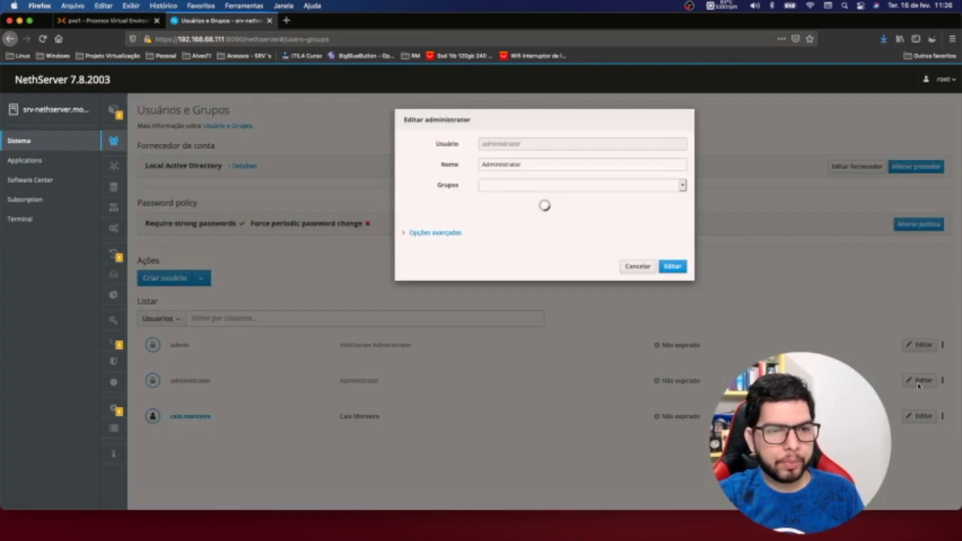
pyautogui.click(431, 224)
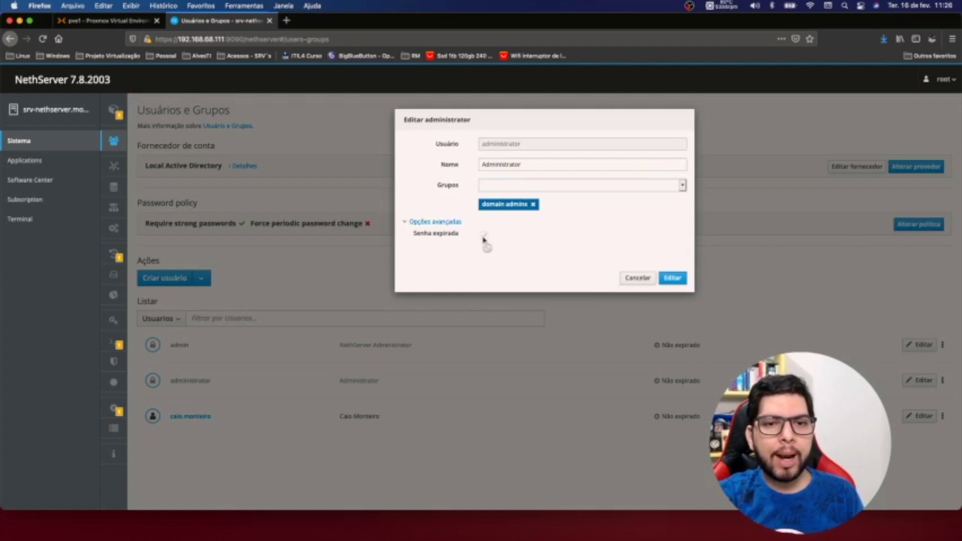
pyautogui.click(637, 278)
pyautogui.click(942, 380)
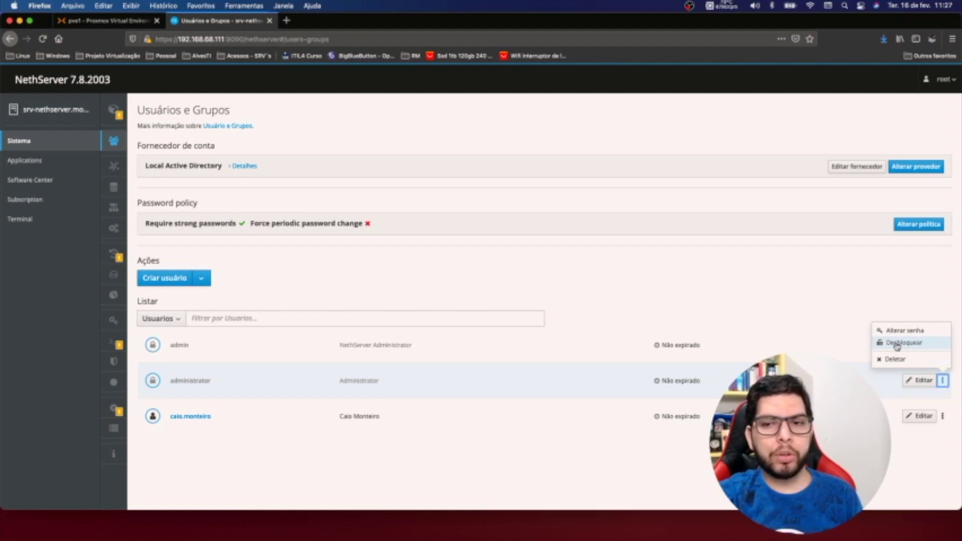
pyautogui.click(897, 345)
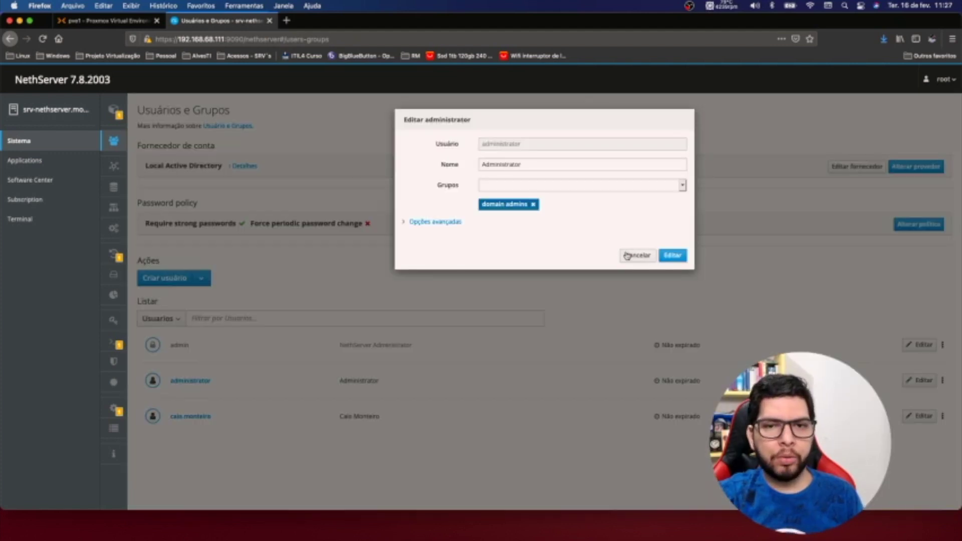
pyautogui.click(636, 256)
# Give the administrator account a new password
pyautogui.click(943, 381)
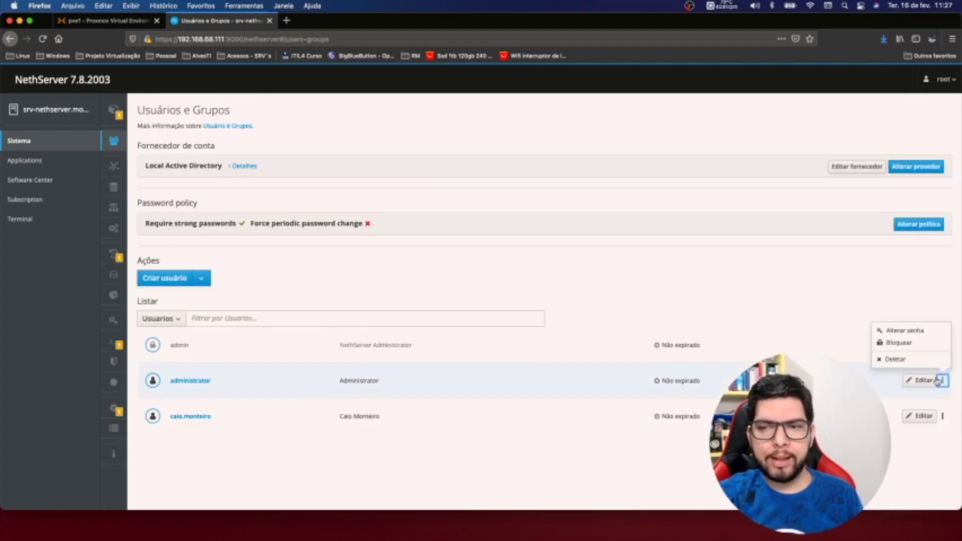
pyautogui.click(908, 331)
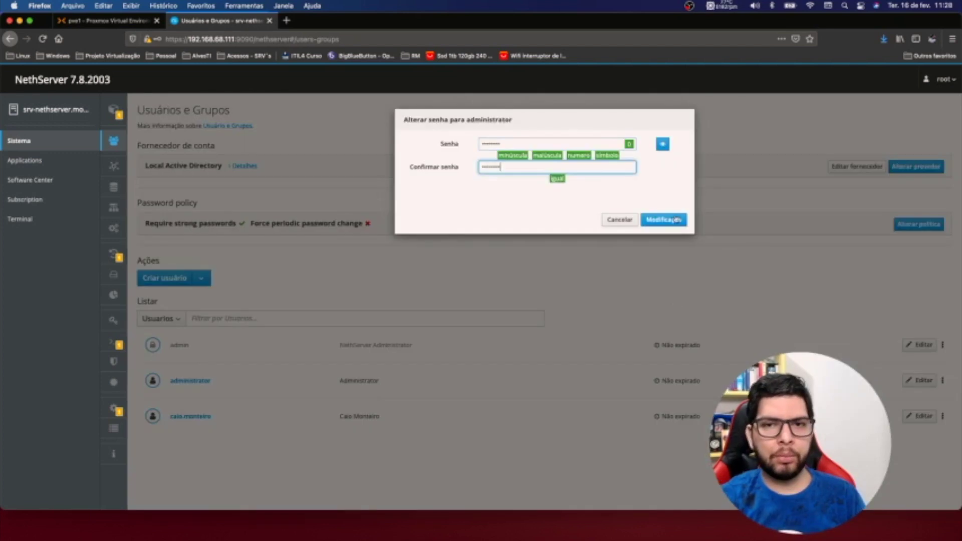
pyautogui.click(672, 221)
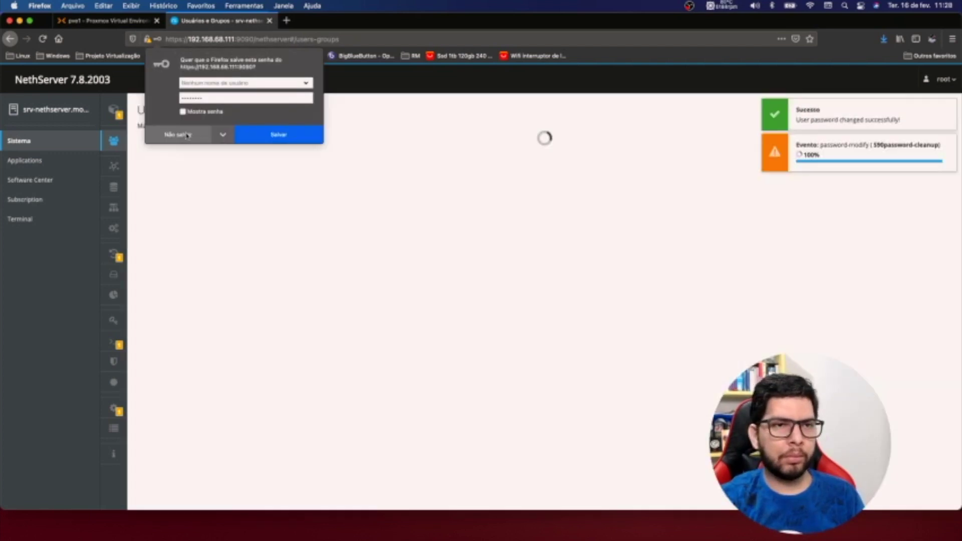
pyautogui.click(186, 135)
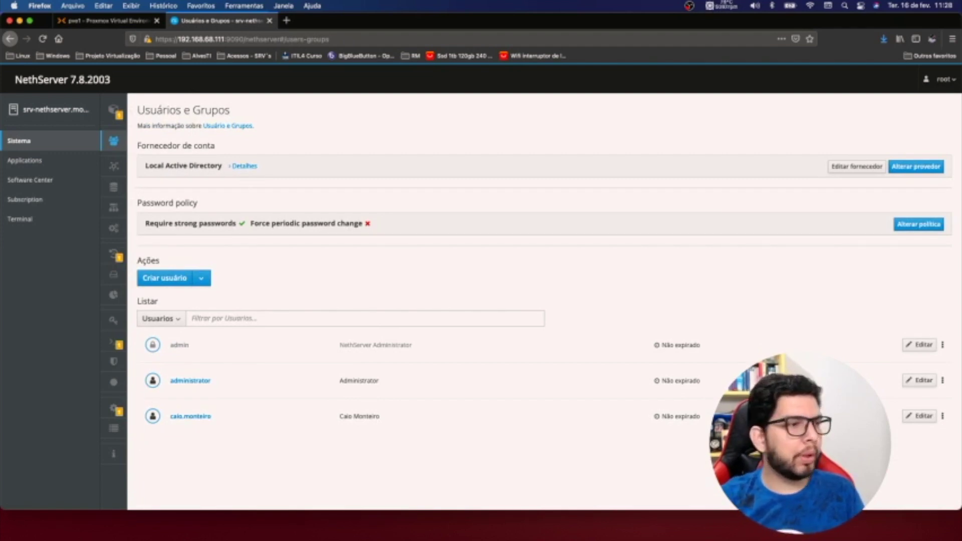
# In the web terminal, view smb.conf down to the [ti] share at /var/lib/nethserver/ibay/ti, then quit
pyautogui.click(47, 219)
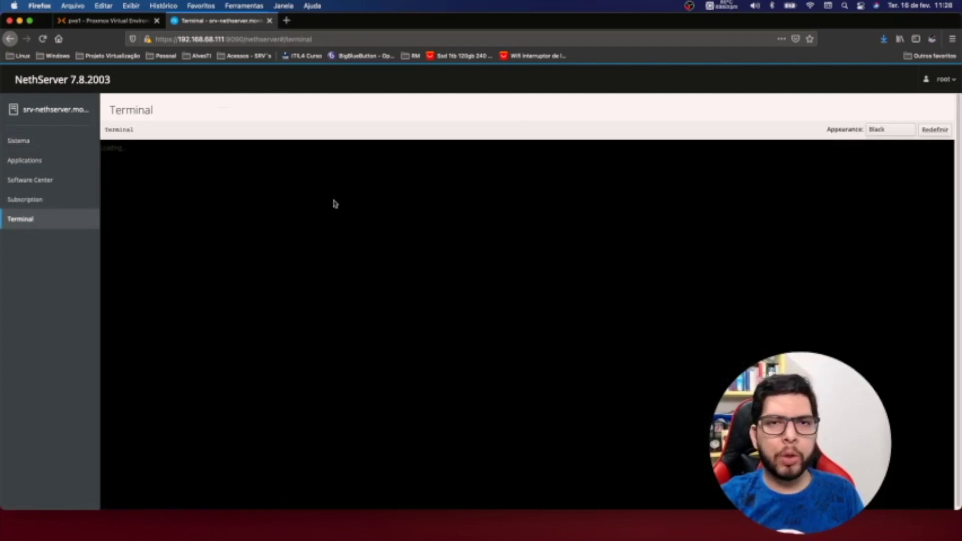
pyautogui.write('df')
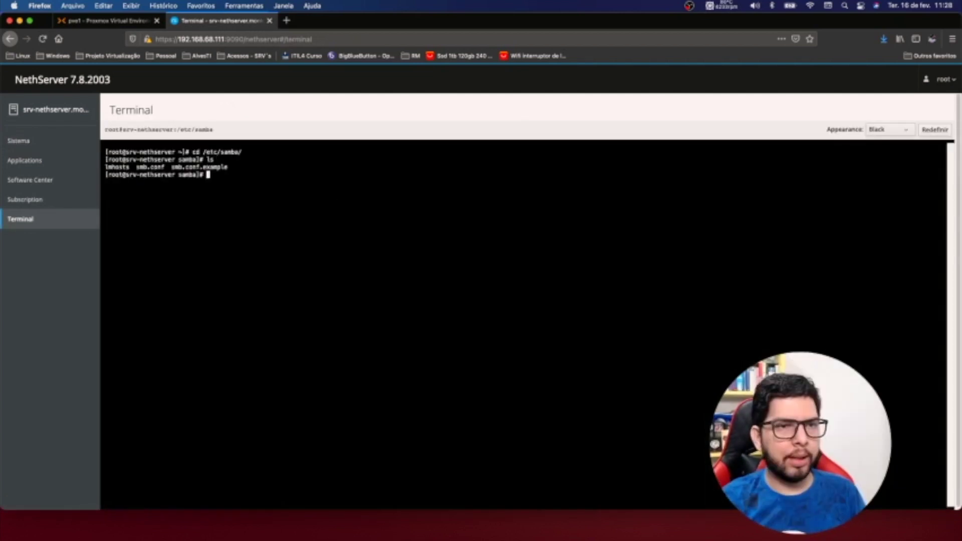
pyautogui.write('vi smb.conf')
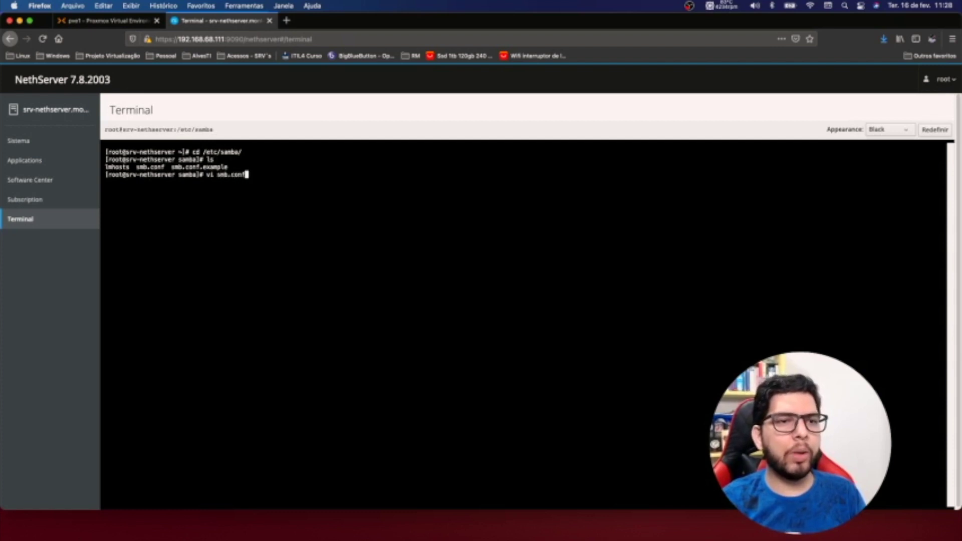
pyautogui.press('Return')
pyautogui.press('Down')
pyautogui.press('Down')
pyautogui.press('Down')
pyautogui.press('Down')
pyautogui.press('Down')
pyautogui.press('Down')
pyautogui.press('Down')
pyautogui.press('Down')
pyautogui.press('Down')
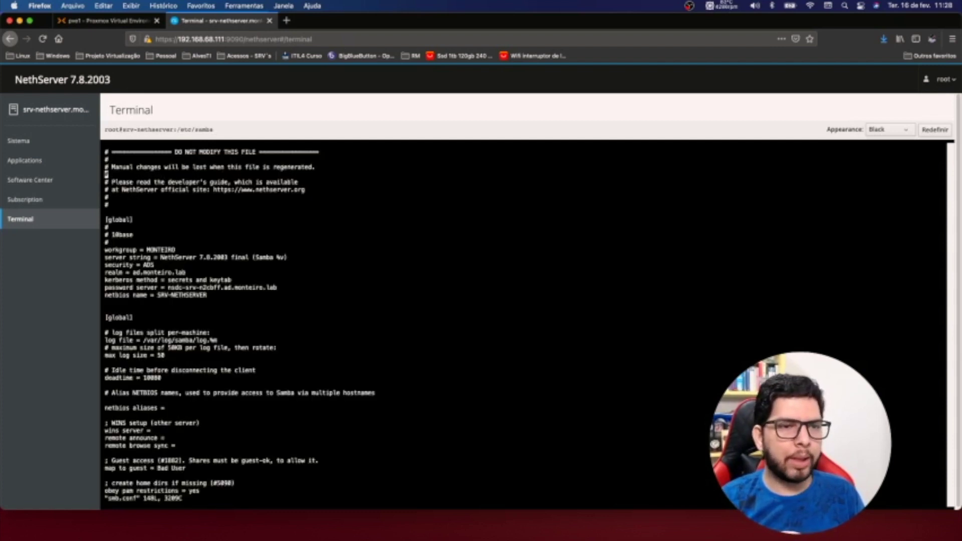
pyautogui.press('Down')
pyautogui.press('Down')
pyautogui.press('Down')
pyautogui.press('Down')
pyautogui.press('Down')
pyautogui.press('Down')
pyautogui.press('Down')
pyautogui.press('Down')
pyautogui.press('Down')
pyautogui.press('Down')
pyautogui.press('Down')
pyautogui.press('Down')
pyautogui.press('Down')
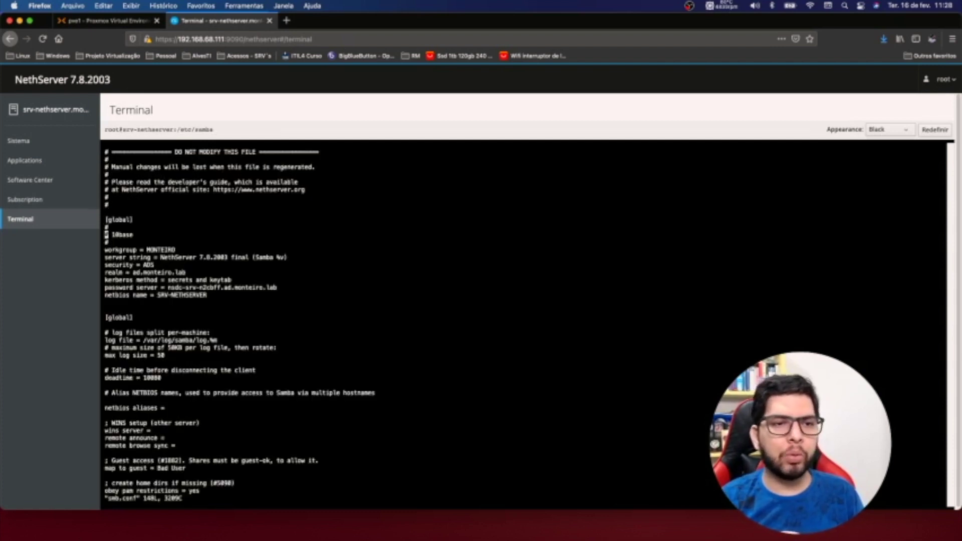
pyautogui.press('Down')
pyautogui.press('Down')
pyautogui.press('Down')
pyautogui.press('Down')
pyautogui.press('Down')
pyautogui.press('Down')
pyautogui.press('Down')
pyautogui.press('Down')
pyautogui.press('Down')
pyautogui.press('Down')
pyautogui.press('Down')
pyautogui.press('Down')
pyautogui.press('Down')
pyautogui.press('Down')
pyautogui.press('Down')
pyautogui.press('Down')
pyautogui.press('Down')
pyautogui.press('Down')
pyautogui.press('Down')
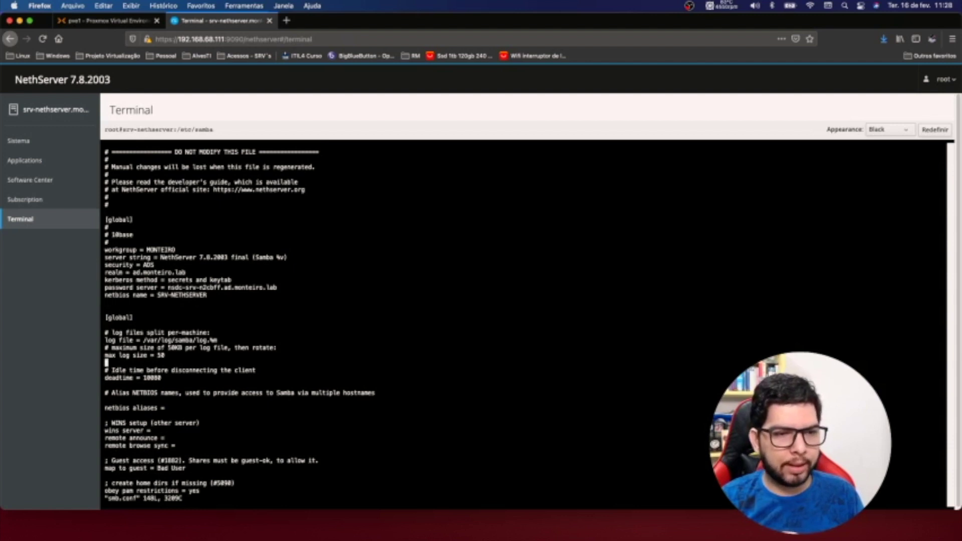
pyautogui.press('Down')
pyautogui.press('Down')
pyautogui.press('Down')
pyautogui.press('Down')
pyautogui.press('Down')
pyautogui.press('Down')
pyautogui.press('Down')
pyautogui.press('Down')
pyautogui.press('Down')
pyautogui.press('Down')
pyautogui.press('Down')
pyautogui.press('Down')
pyautogui.press('Down')
pyautogui.press('Down')
pyautogui.press('Down')
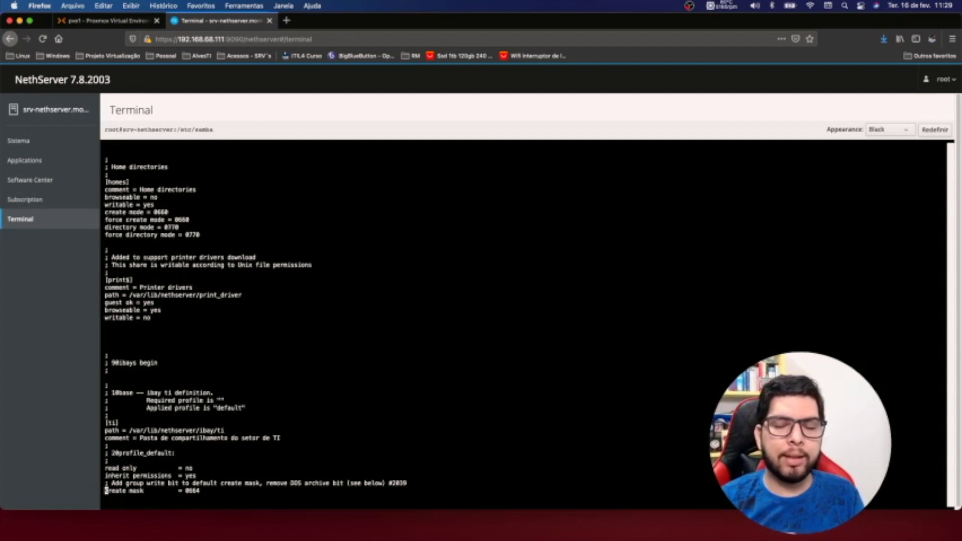
pyautogui.write(':q')
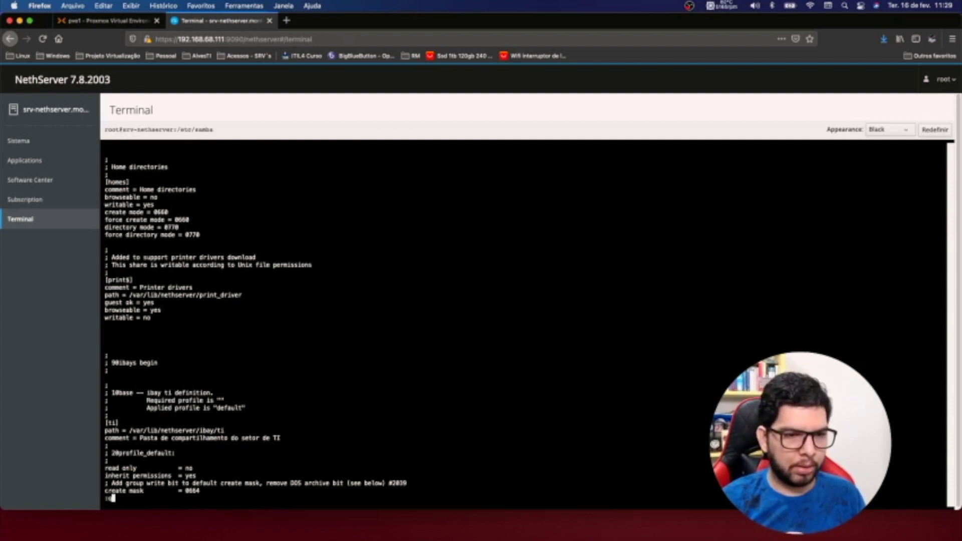
pyautogui.press('Return')
# Change the terminal's directory to /var/lib/nethserver/ibay
pyautogui.hotkey('ctrl', 'l')
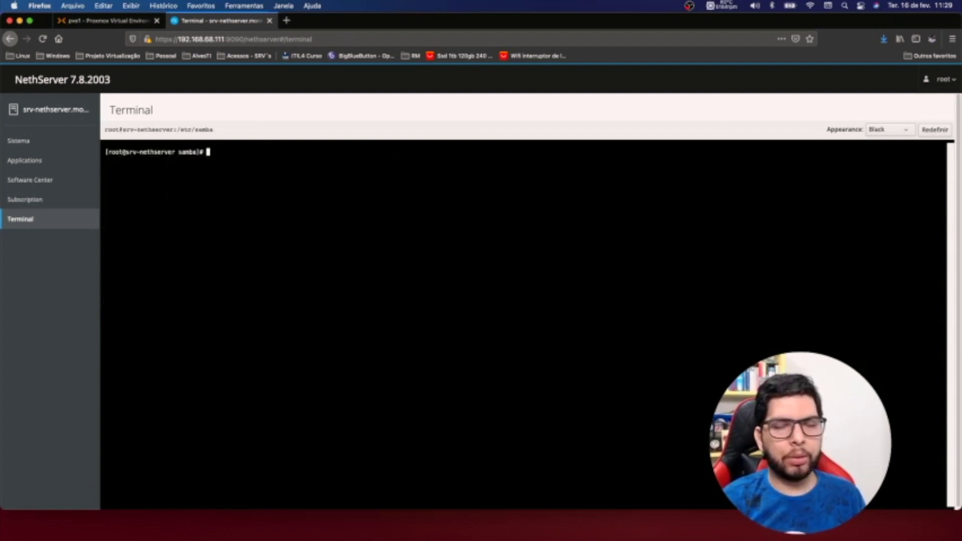
pyautogui.write('cd /var/lib/n')
pyautogui.press('Tab')
pyautogui.press('Return')
pyautogui.write('cd ibay')
pyautogui.press('Return')
# List the ibay folder and confirm the /var/lib/nethserver/ibay path with pwd
pyautogui.hotkey('ctrl', 'l')
pyautogui.write('ls')
pyautogui.press('Return')
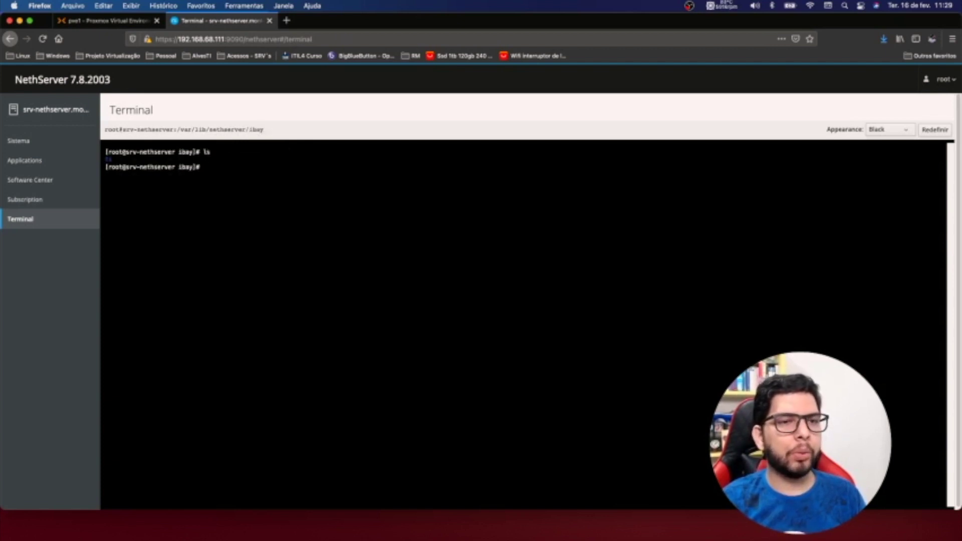
pyautogui.hotkey('ctrl', 'l')
pyautogui.write('pwd')
pyautogui.press('Return')
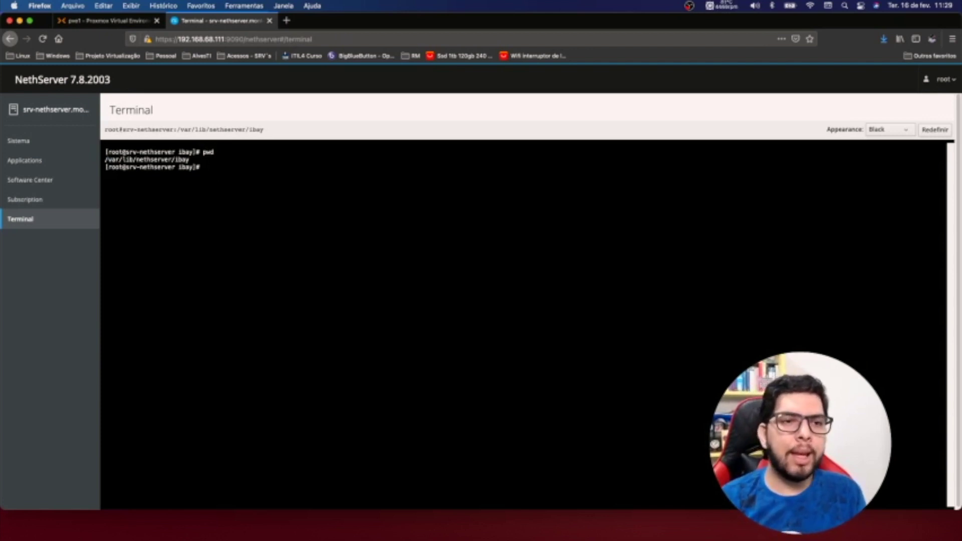
pyautogui.moveTo(196, 160); pyautogui.dragTo(102, 163)
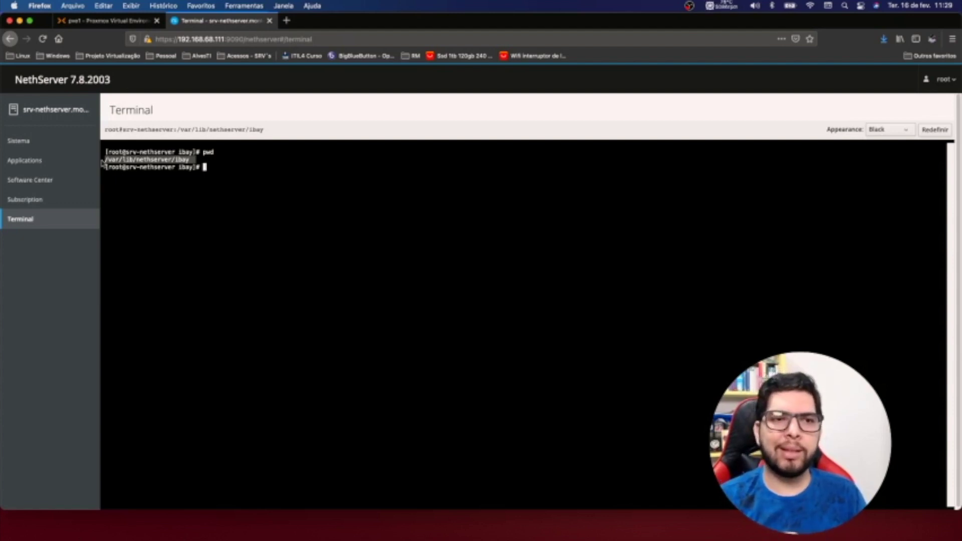
pyautogui.click(272, 213)
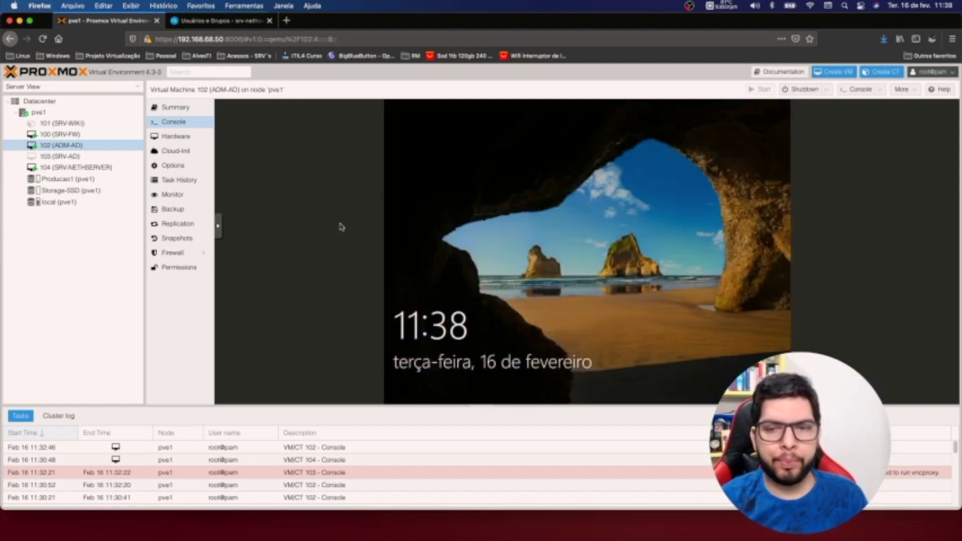
# Sign in to ADM-AD as Administrador and open Control Panel's Sistema e Segurança > Sistema page
pyautogui.click(478, 228)
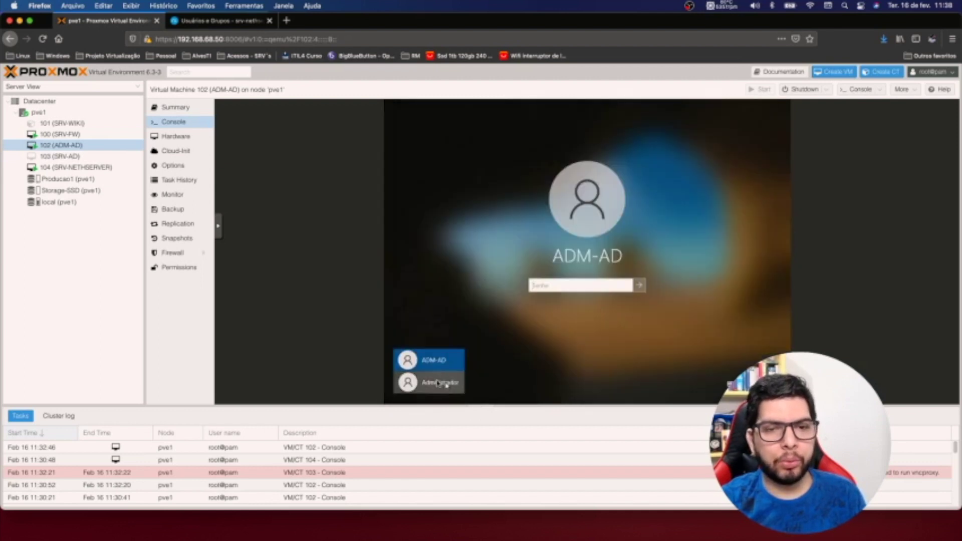
pyautogui.click(439, 383)
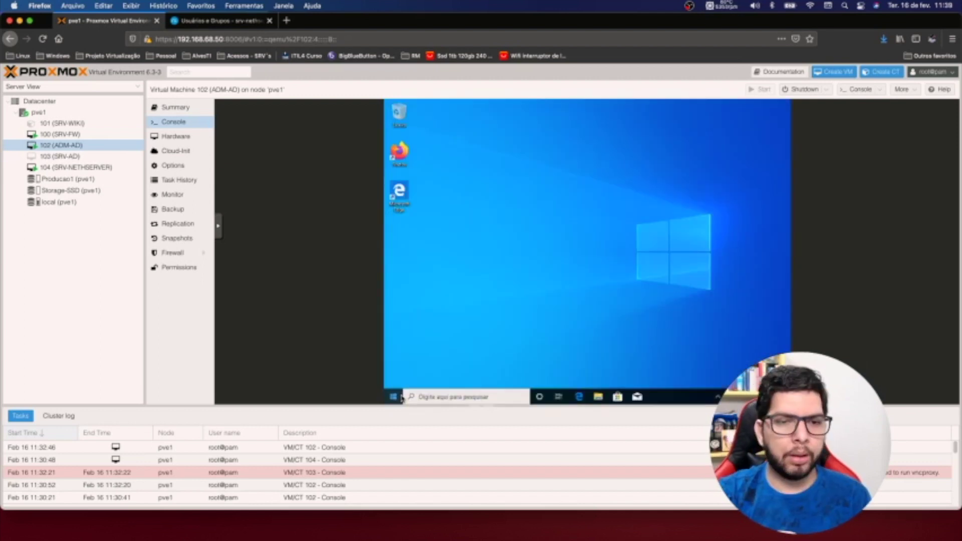
pyautogui.click(395, 397)
pyautogui.write('pa')
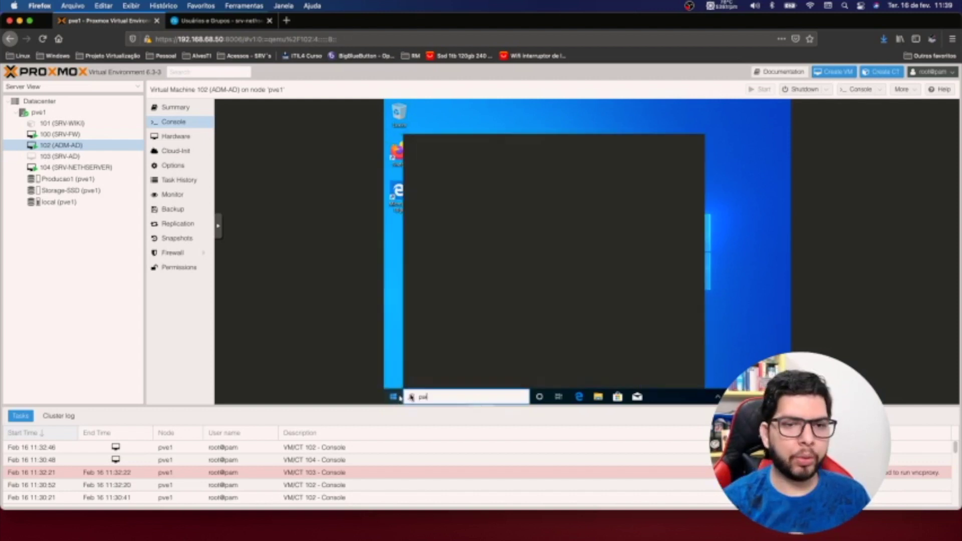
pyautogui.click(466, 236)
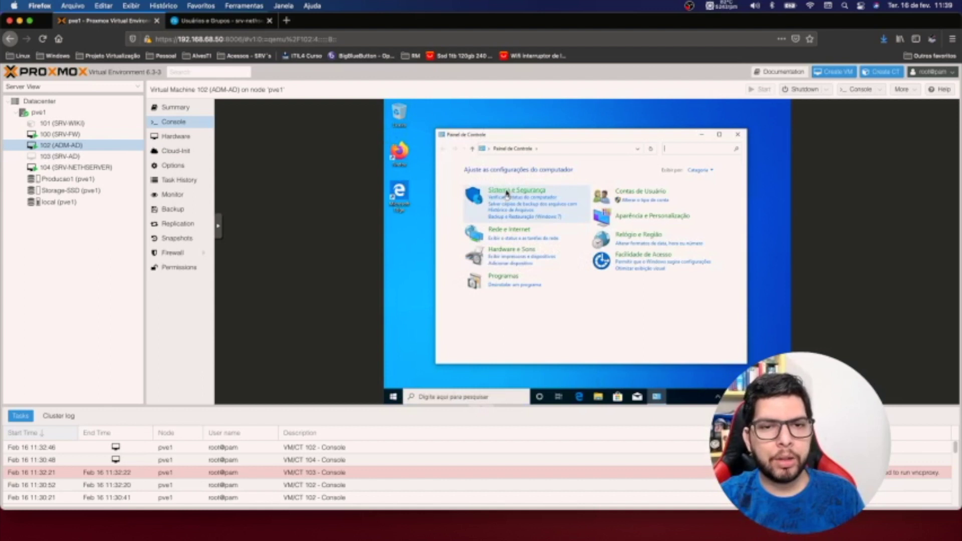
pyautogui.click(507, 194)
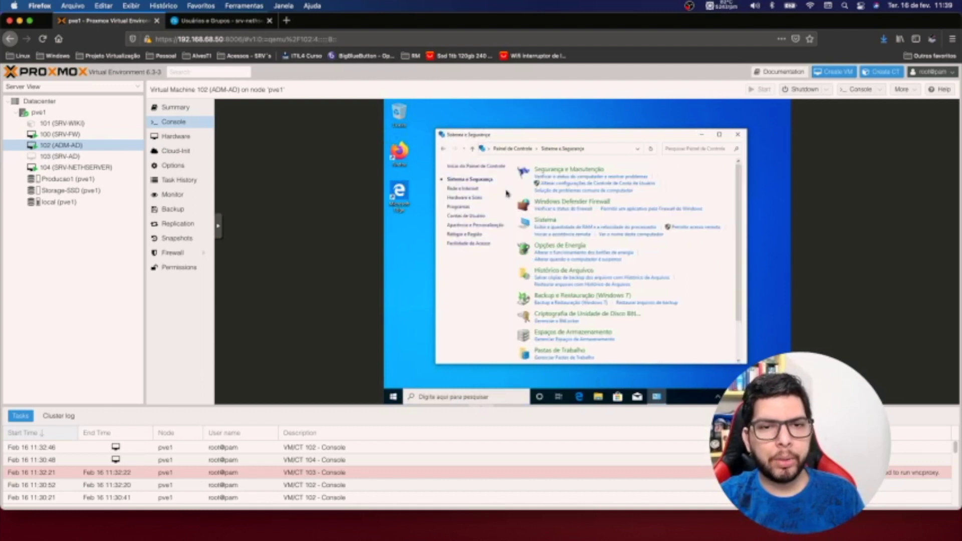
pyautogui.click(557, 221)
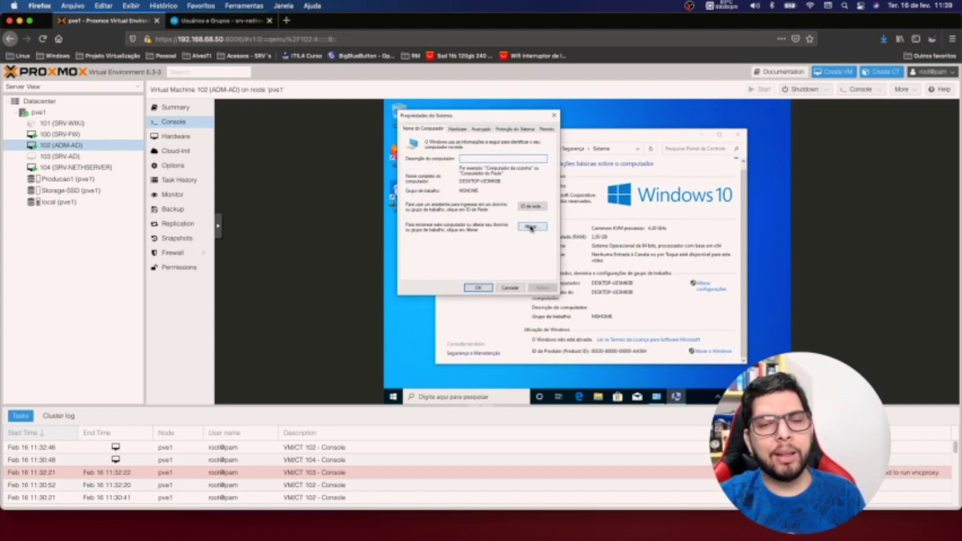
# Make the computer a domain member, authenticating with the Administrator account and its password
pyautogui.click(525, 227)
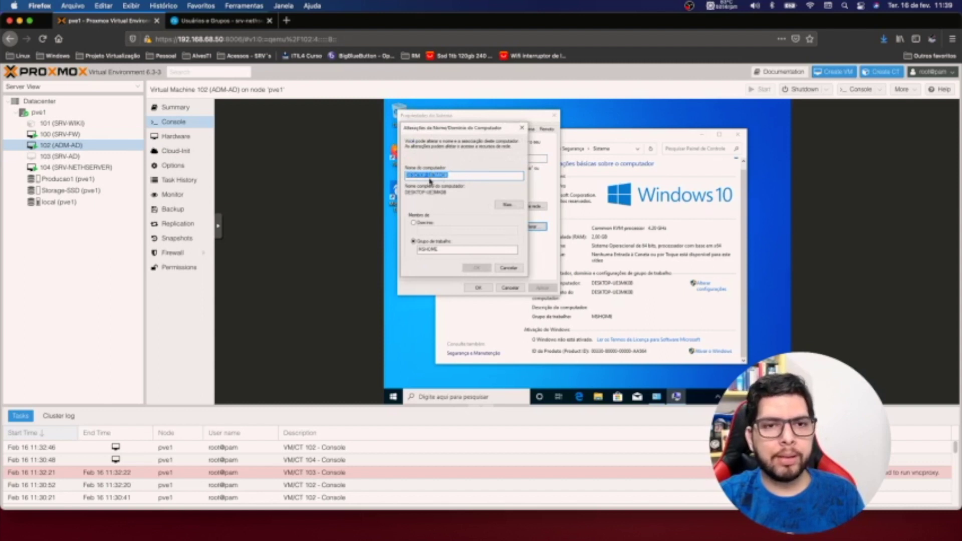
pyautogui.click(424, 224)
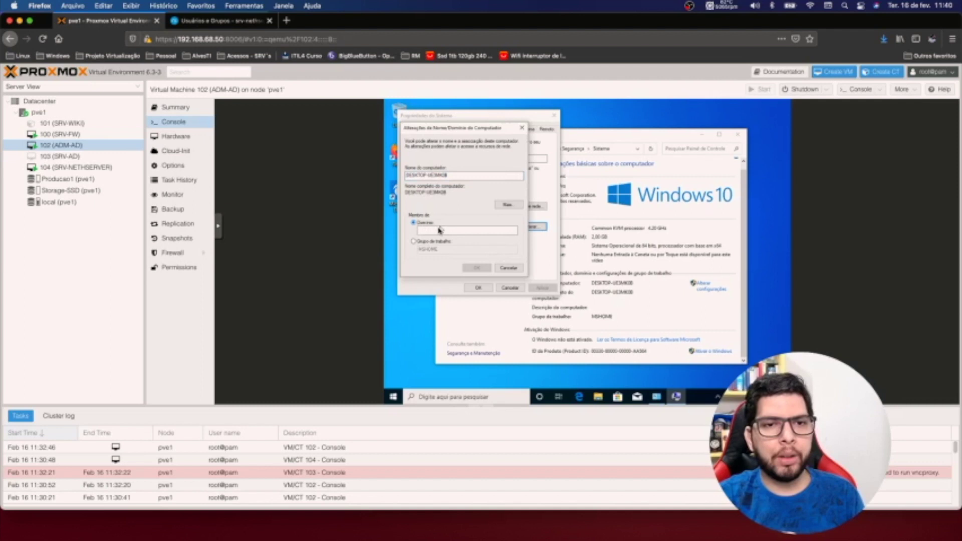
pyautogui.click(440, 233)
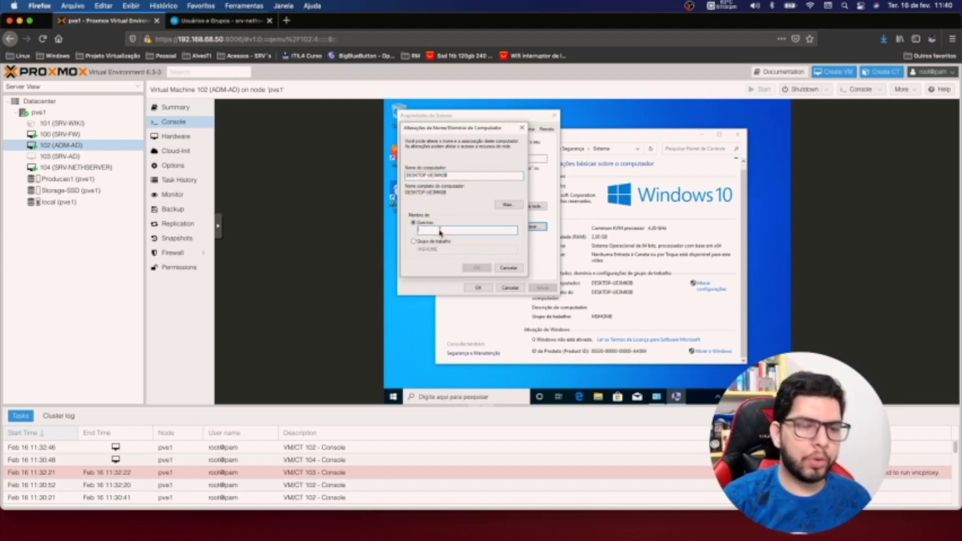
pyautogui.click(476, 268)
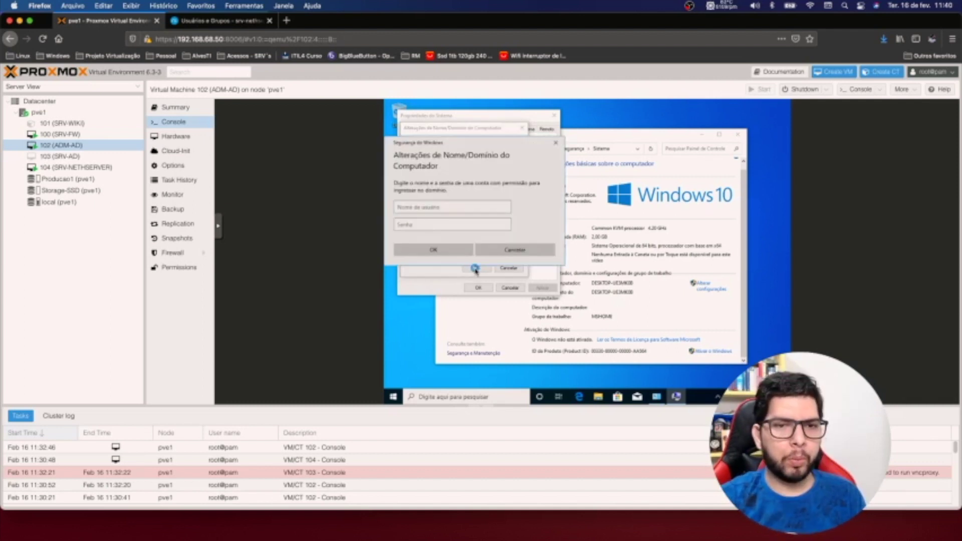
pyautogui.write('Administrator')
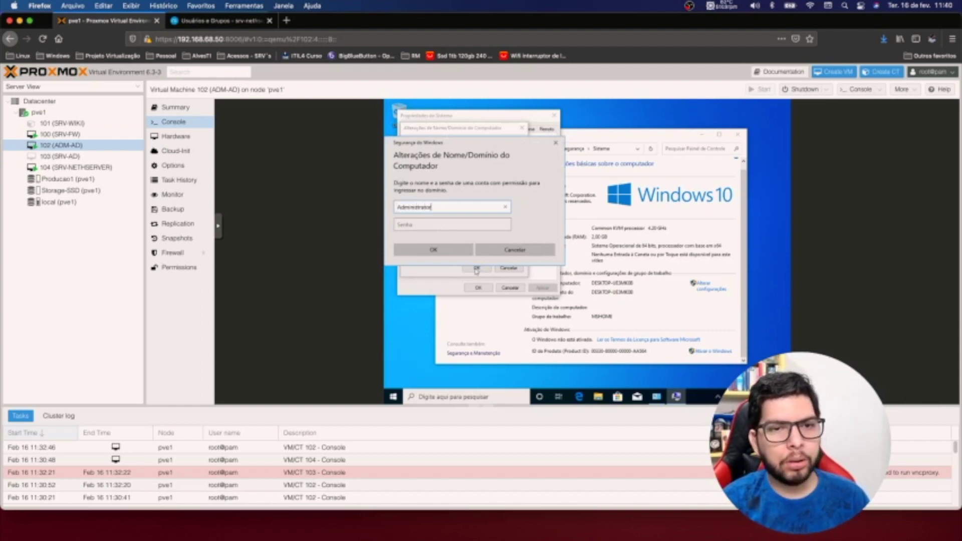
pyautogui.press('Tab')
pyautogui.write('*********')
pyautogui.click(422, 252)
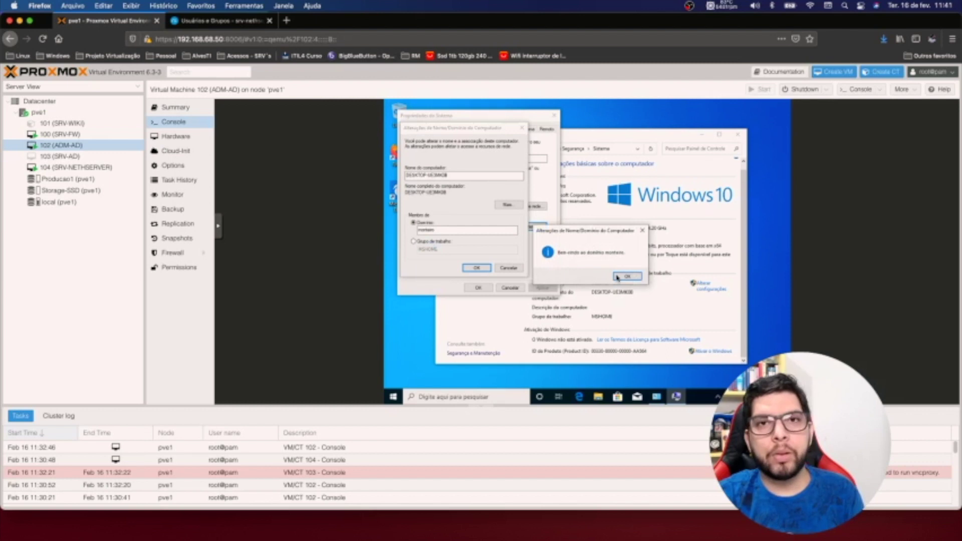
# Acknowledge the domain welcome and restart notices, close System Properties, and restart now
pyautogui.click(624, 276)
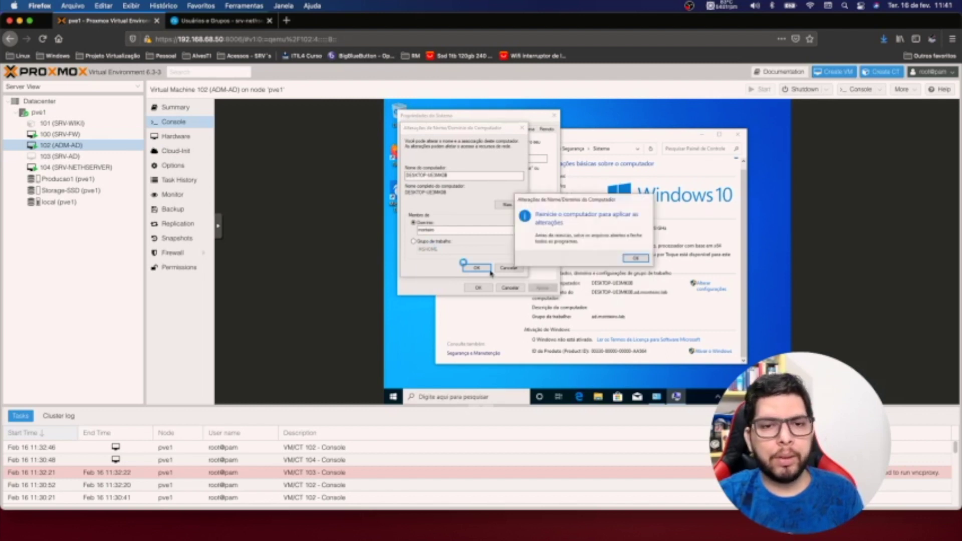
pyautogui.click(632, 260)
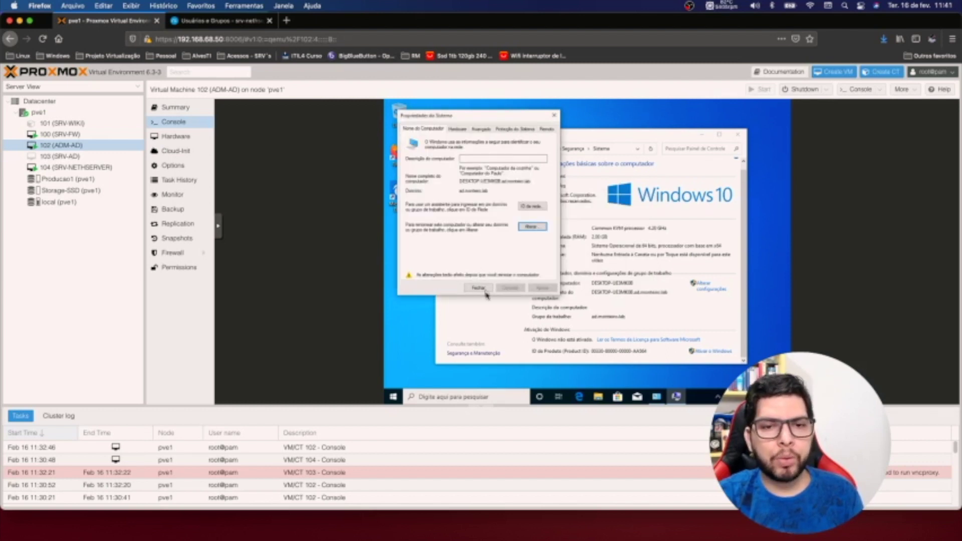
pyautogui.click(485, 291)
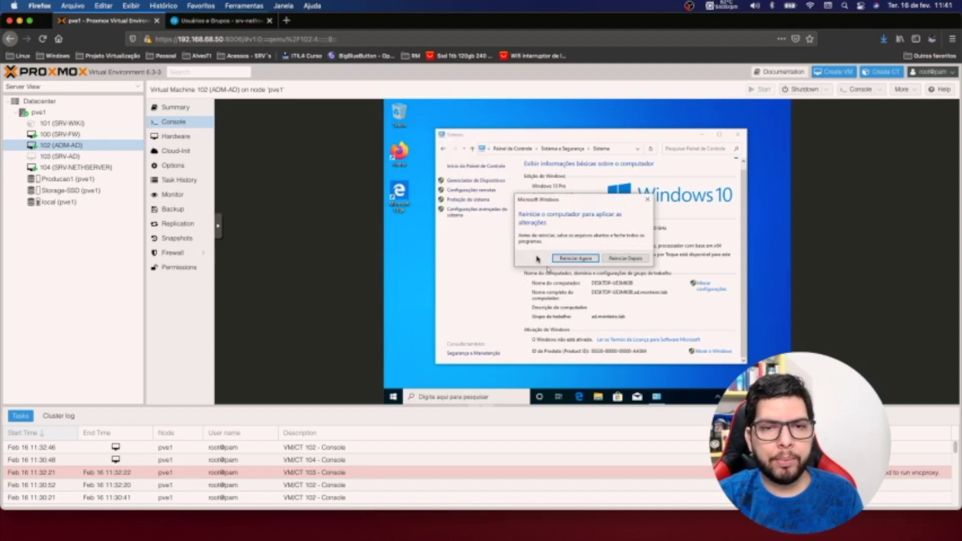
pyautogui.click(575, 259)
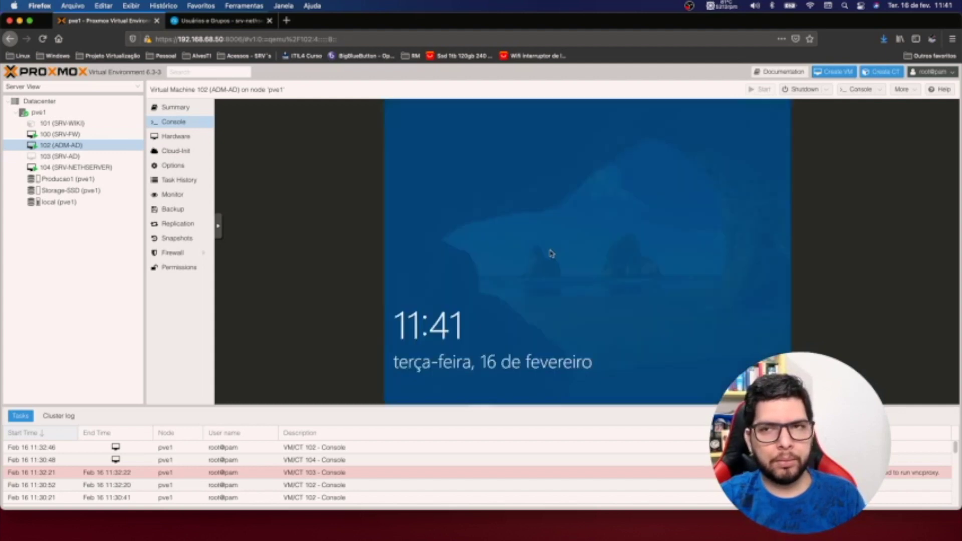
# Sign in to the rebooted VM as Other user Administrator with the domain password
pyautogui.click(552, 253)
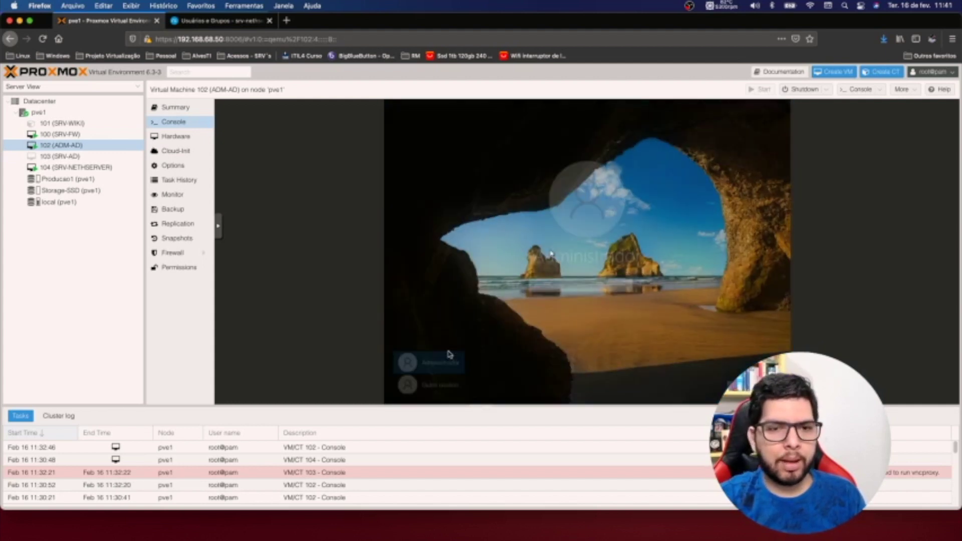
pyautogui.click(443, 391)
pyautogui.write('Administrator')
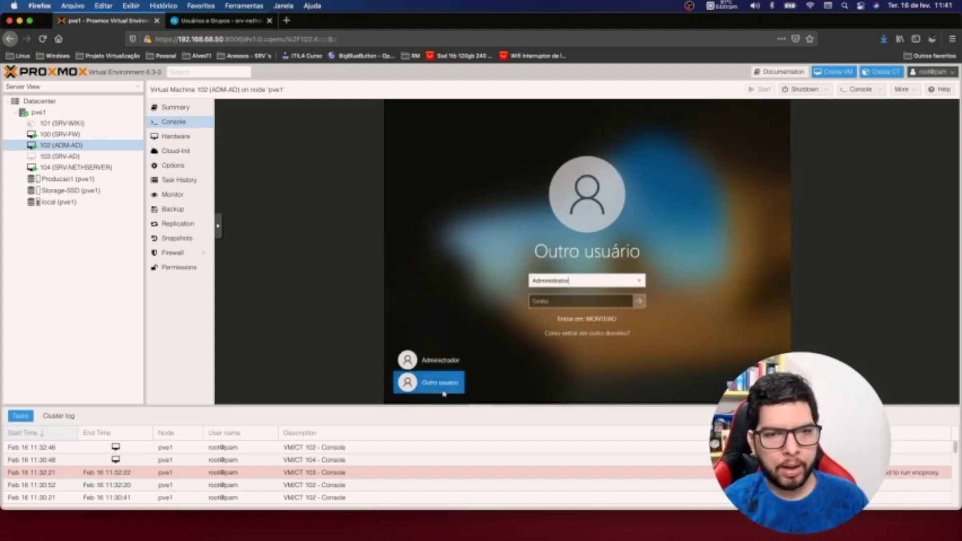
pyautogui.press('Tab')
pyautogui.write('••••')
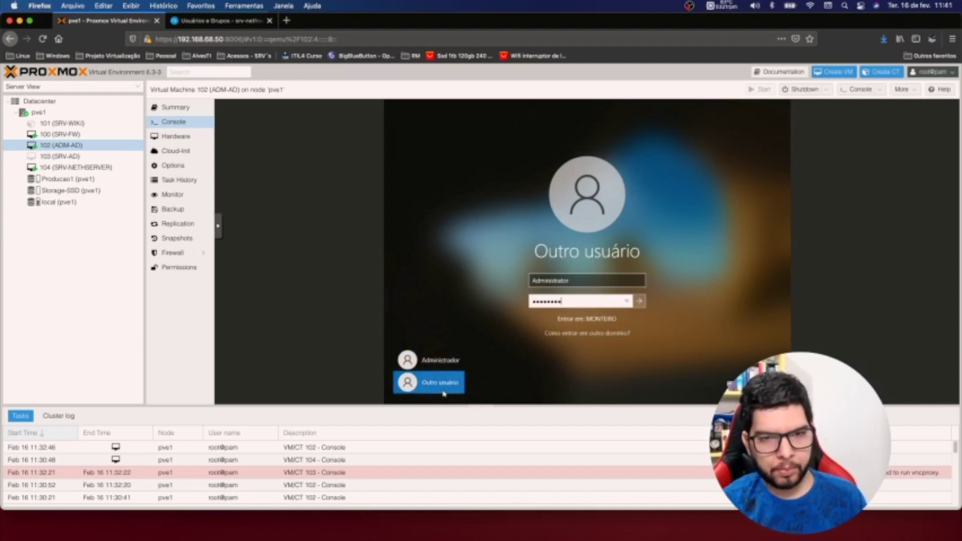
pyautogui.write('•••••')
pyautogui.press('Return')
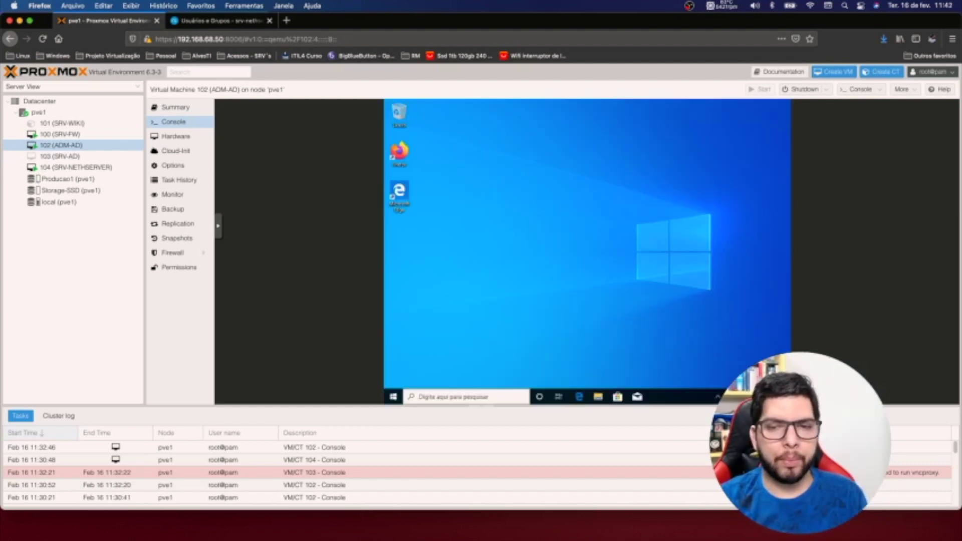
# Open Painel de Controle via a 'pai' search, view it as Large icons, and maximize it
pyautogui.click(394, 397)
pyautogui.write('pai')
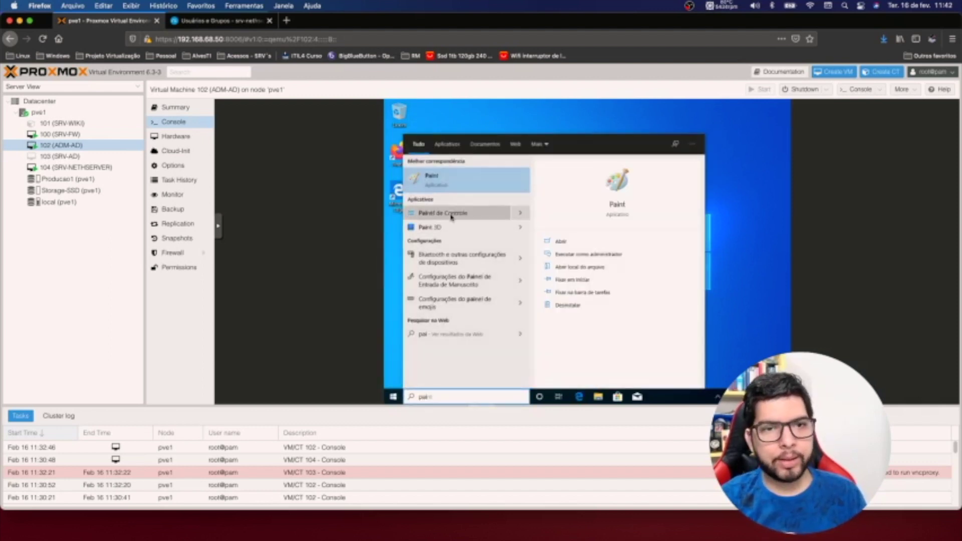
pyautogui.click(451, 214)
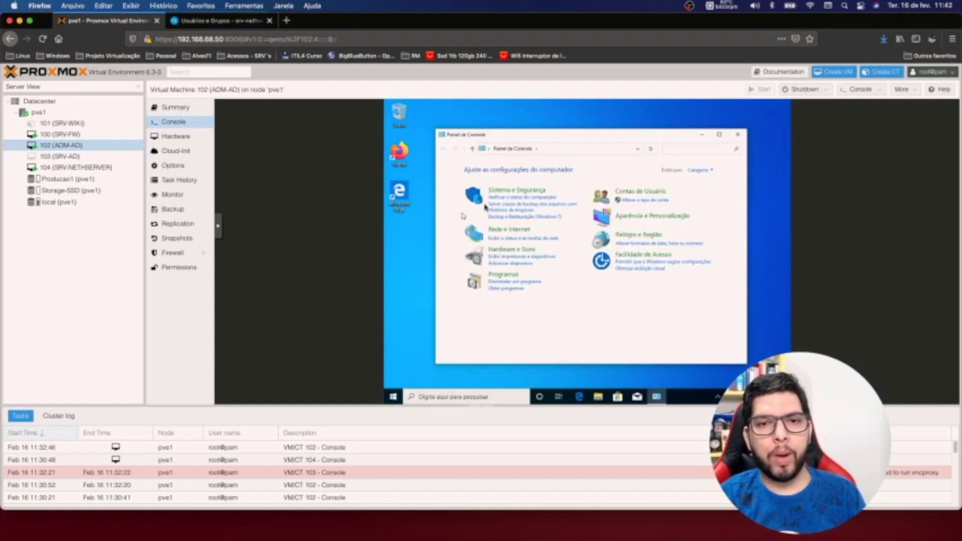
pyautogui.click(705, 171)
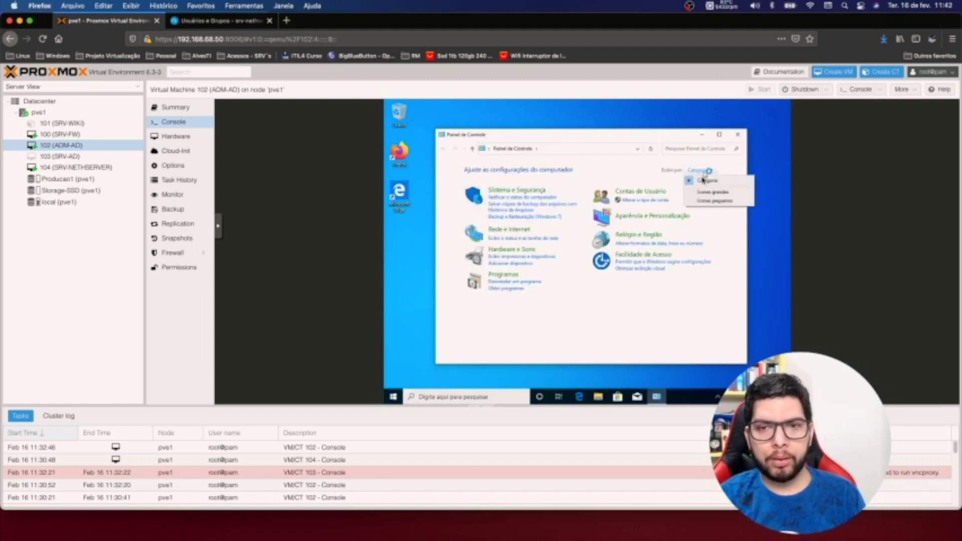
pyautogui.click(710, 193)
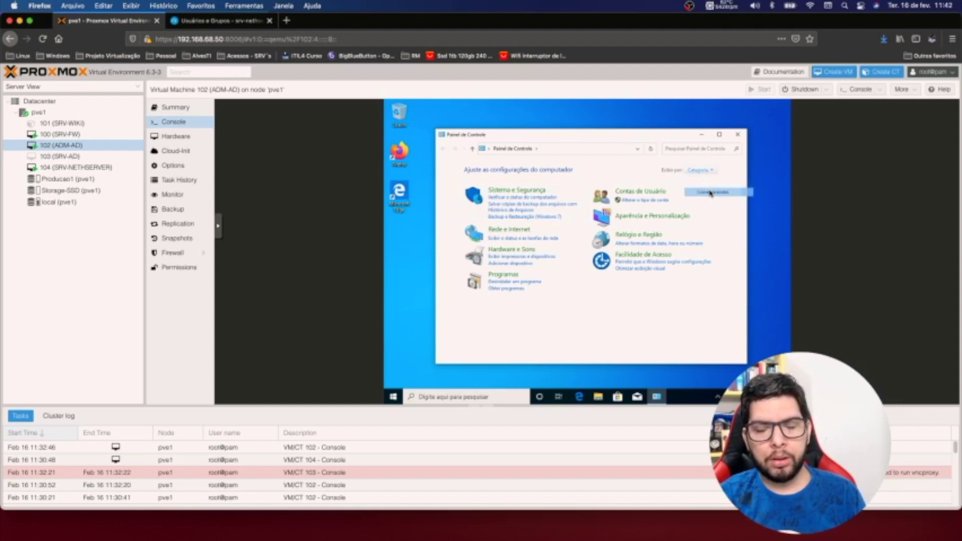
pyautogui.click(721, 136)
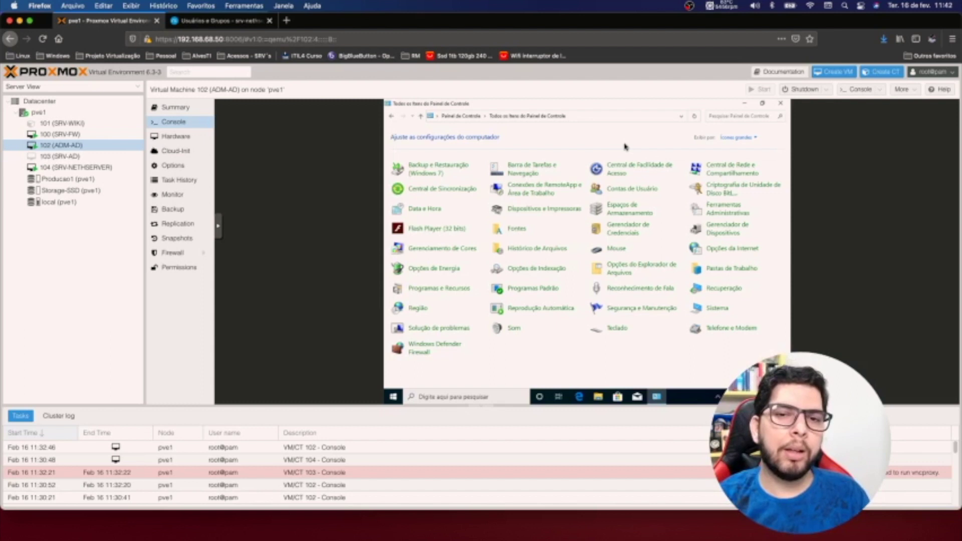
# Maximize Ferramentas Administrativas and add a desktop shortcut to Usuários e Computadores do Active Directory
pyautogui.click(727, 214)
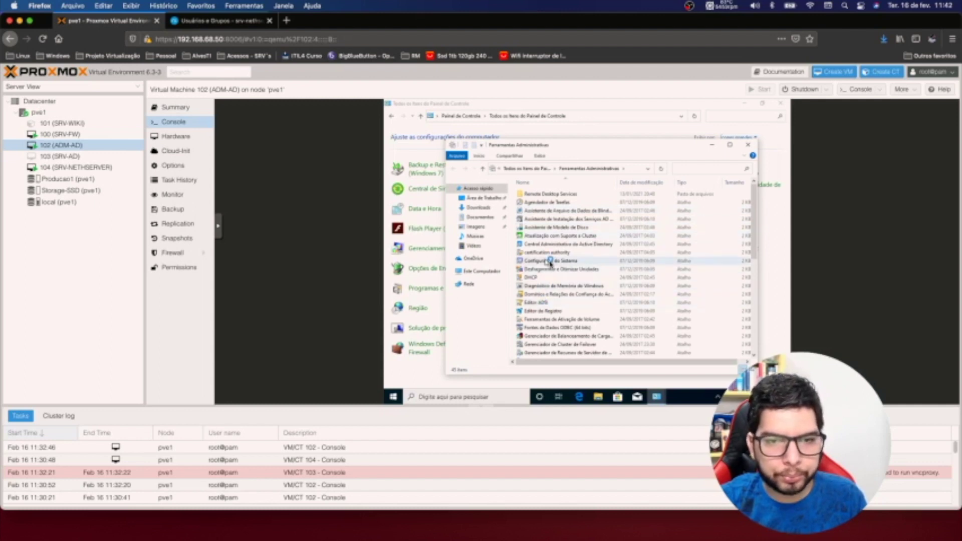
pyautogui.scroll(-1, 546, 262)
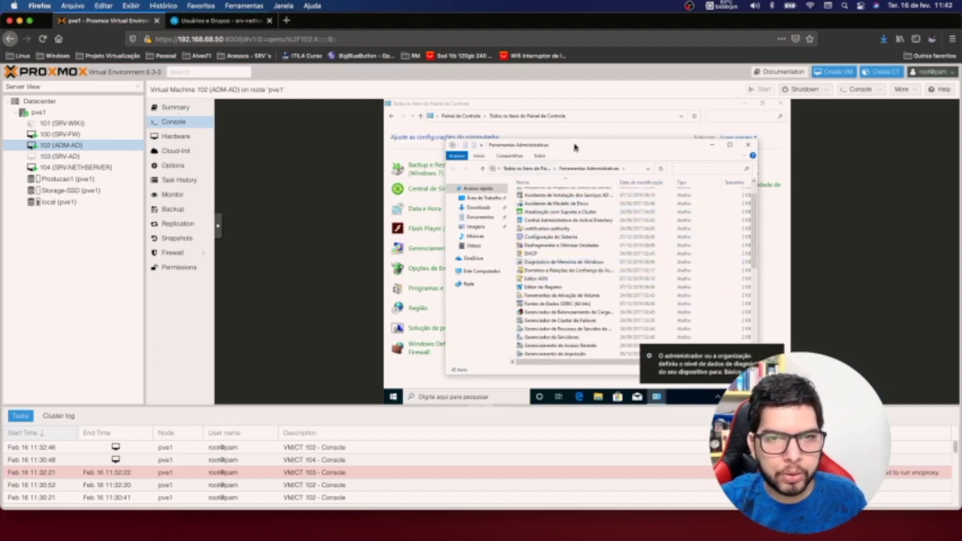
pyautogui.doubleClick(576, 146)
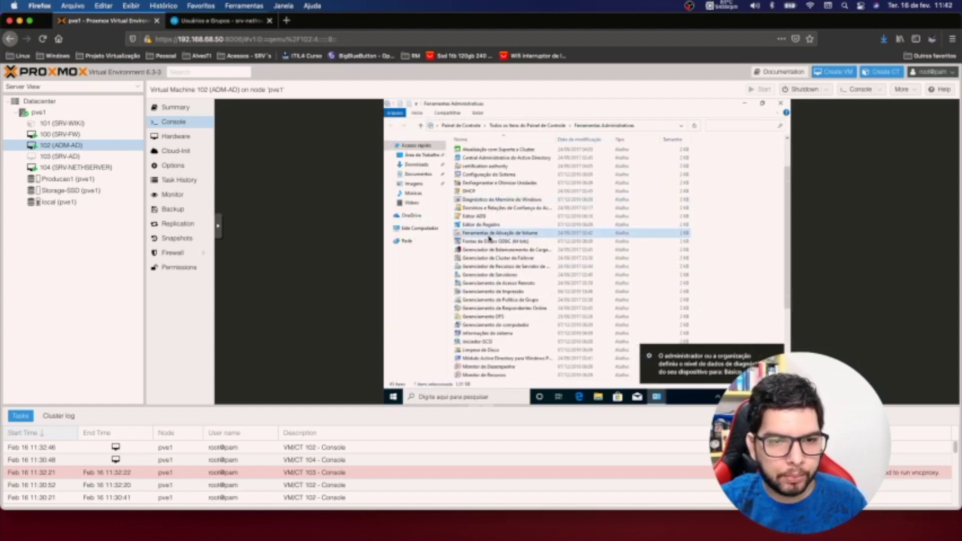
pyautogui.scroll(-5, 501, 236)
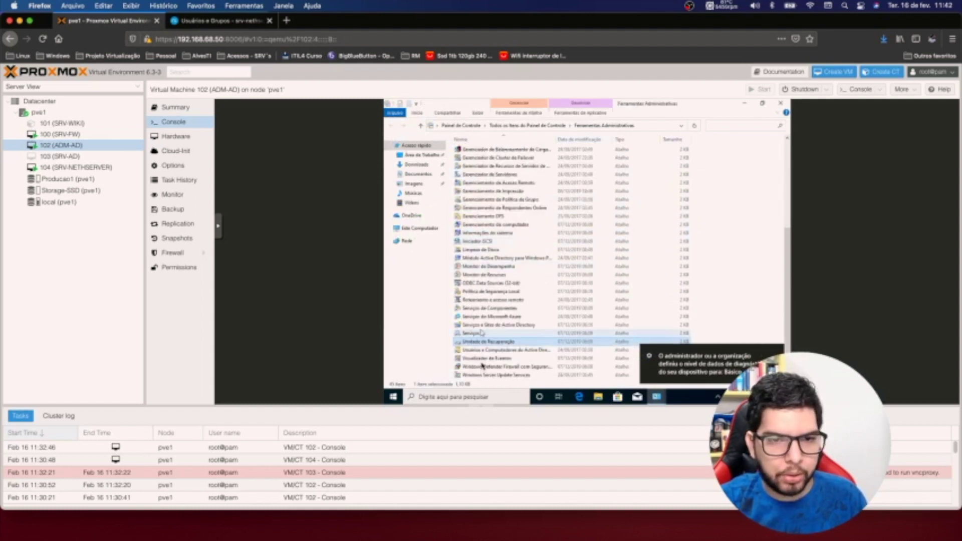
pyautogui.rightClick(484, 353)
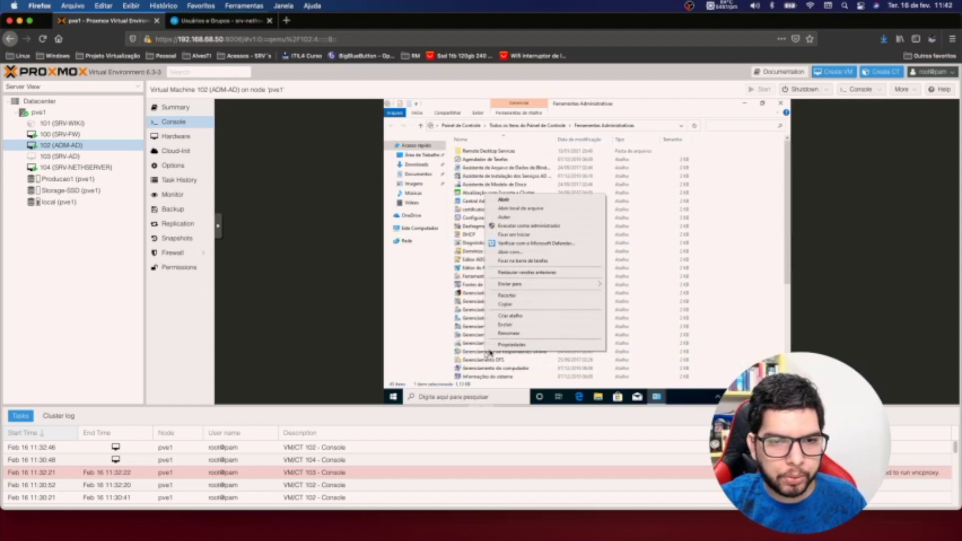
pyautogui.moveTo(575, 285)
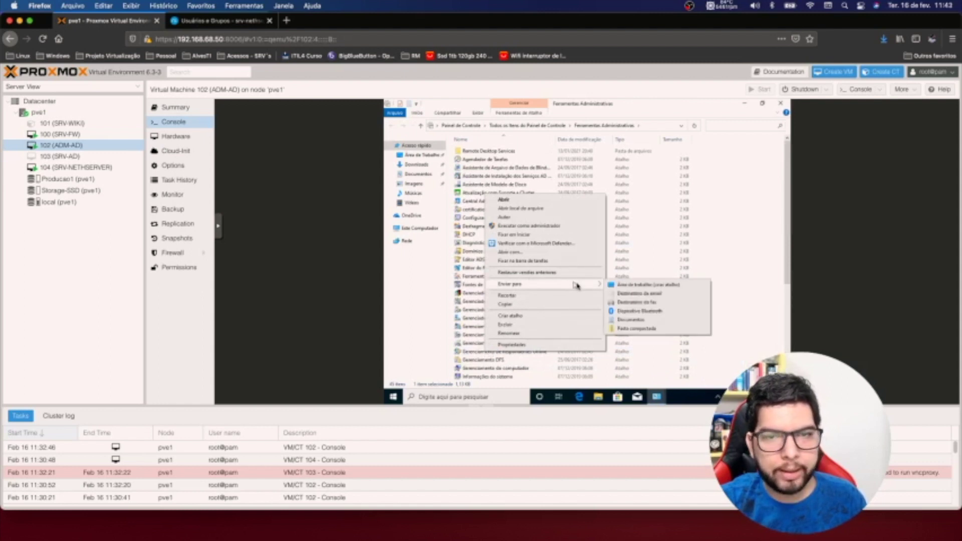
pyautogui.click(620, 284)
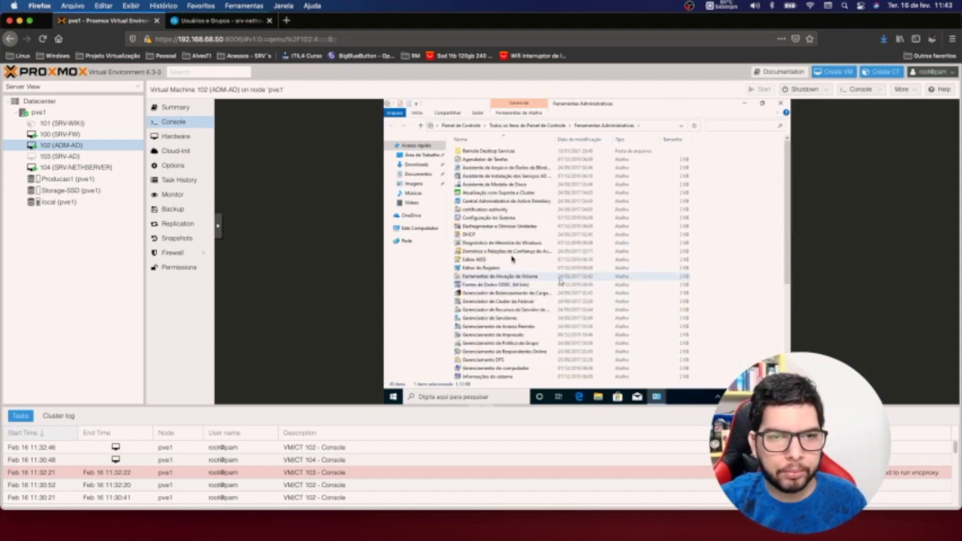
pyautogui.press('d')
pyautogui.press('d')
pyautogui.press('d')
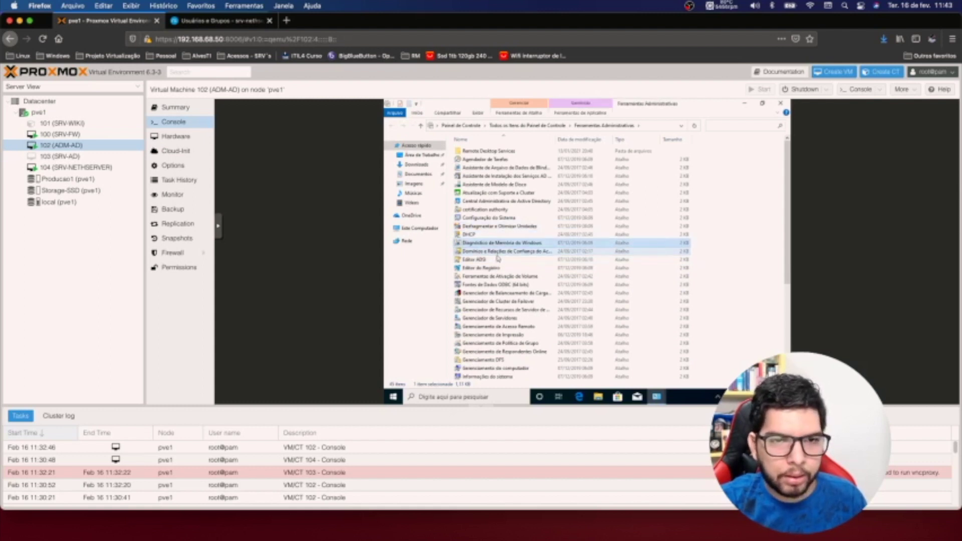
# Add desktop shortcuts for Gerenciamento do computador and Gerenciamento de Política de Grupo
pyautogui.scroll(-3, 498, 258)
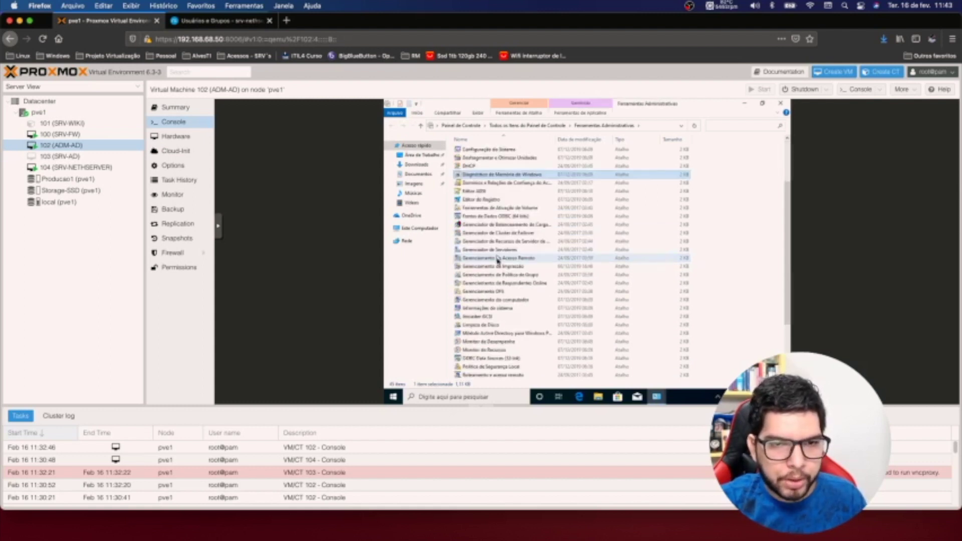
pyautogui.rightClick(488, 300)
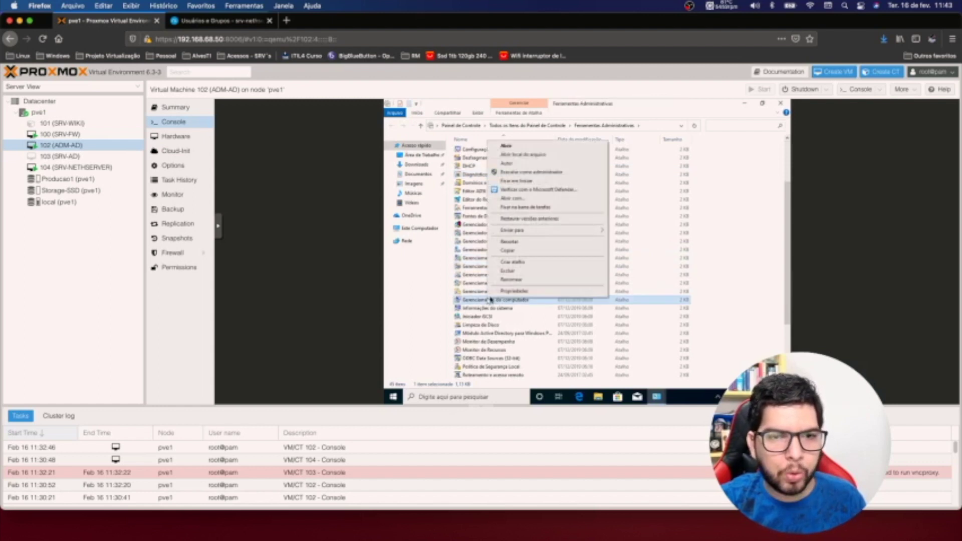
pyautogui.moveTo(547, 233)
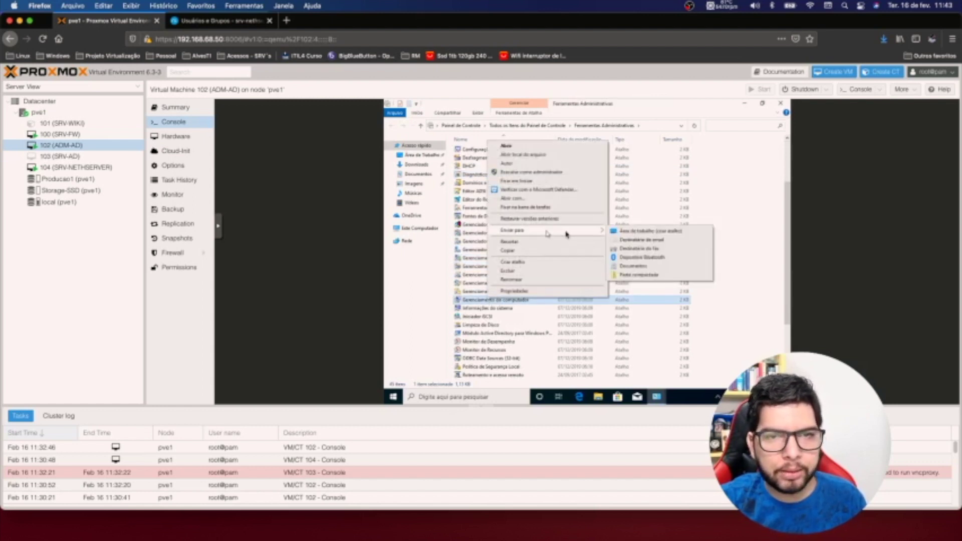
pyautogui.click(634, 231)
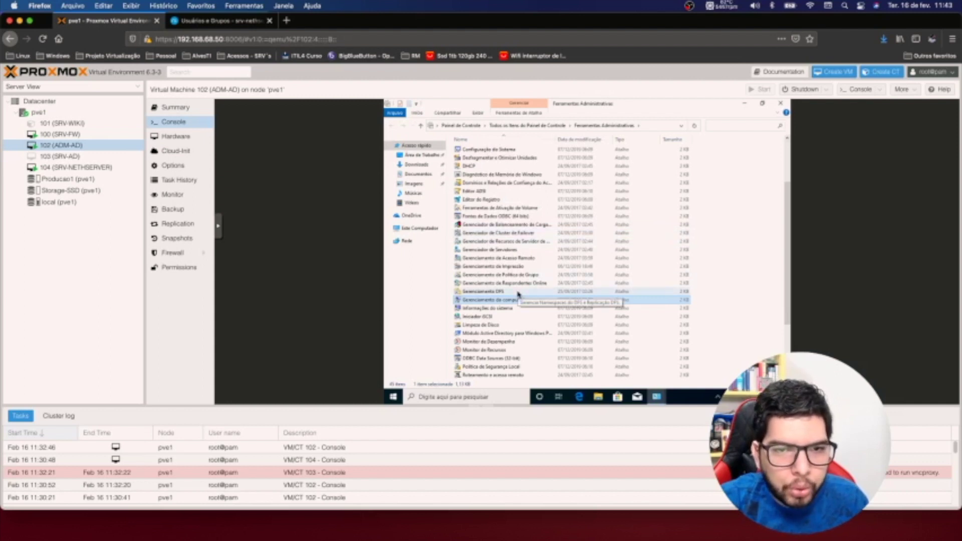
pyautogui.rightClick(487, 275)
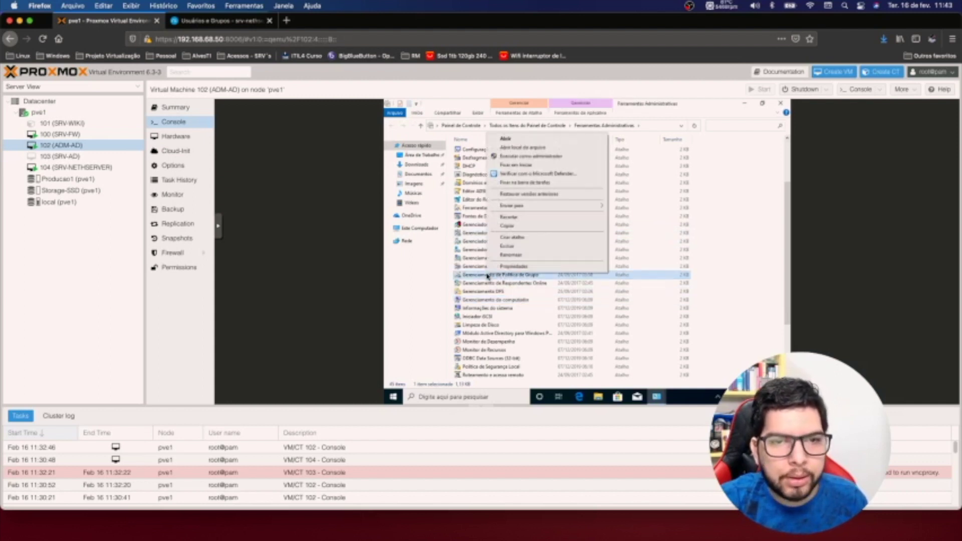
pyautogui.moveTo(593, 208)
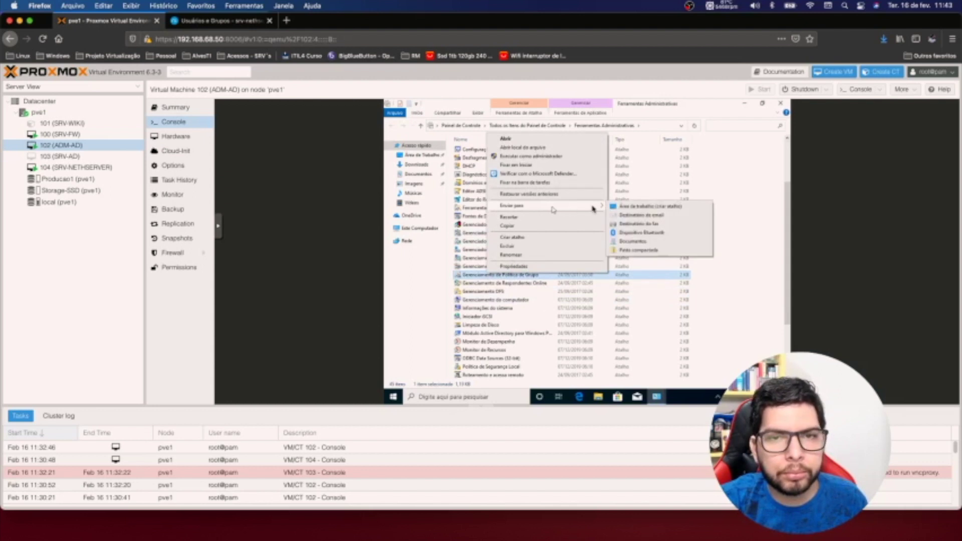
pyautogui.click(639, 206)
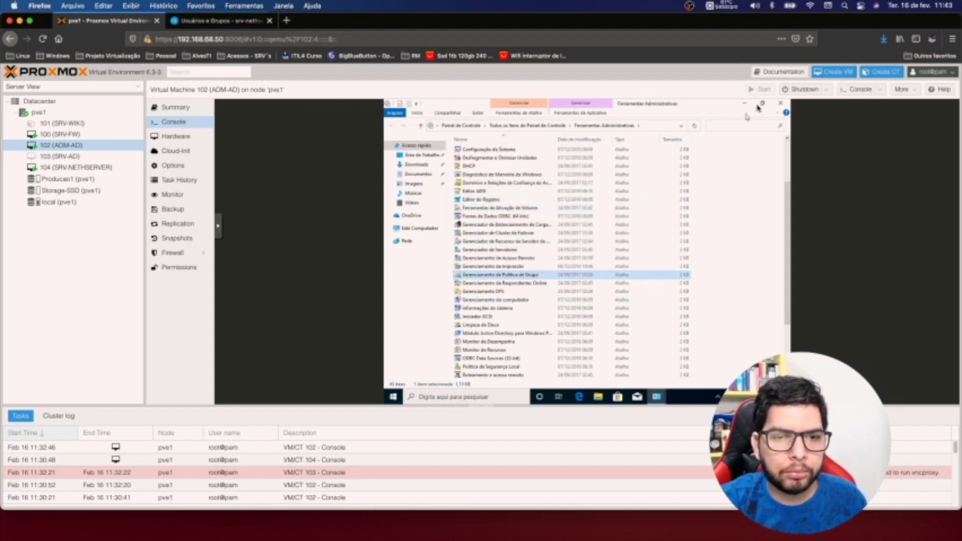
# Close the Administrative Tools and Control Panel windows and select the new Active Directory shortcut
pyautogui.click(781, 103)
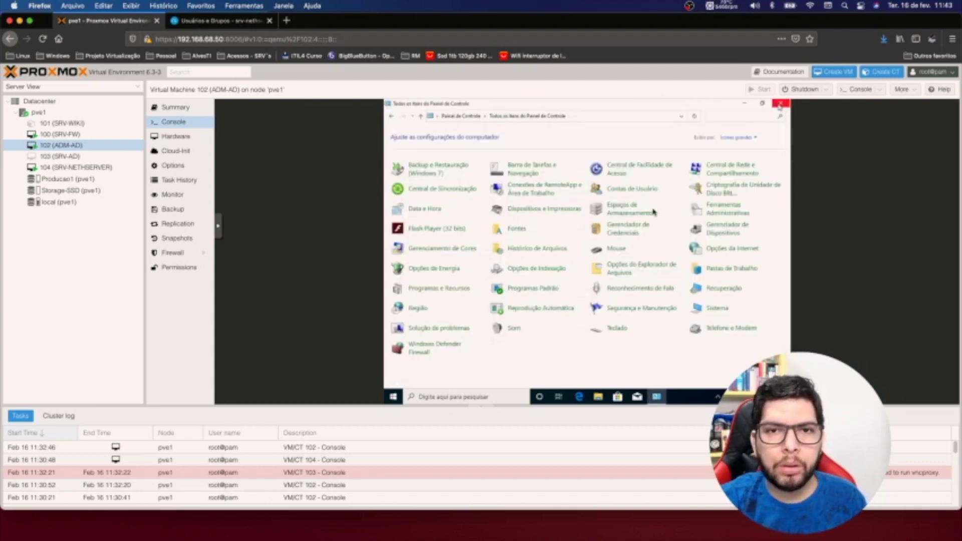
pyautogui.click(780, 103)
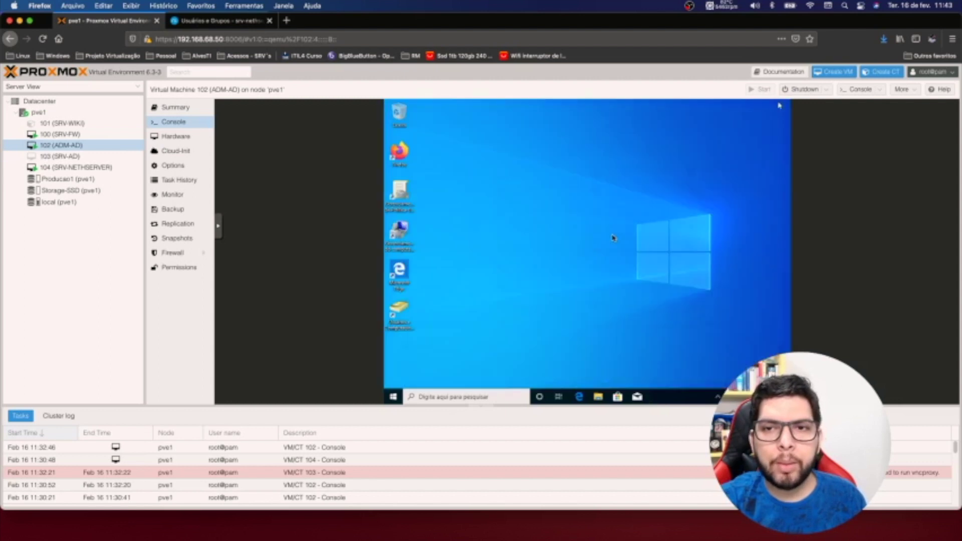
pyautogui.click(399, 313)
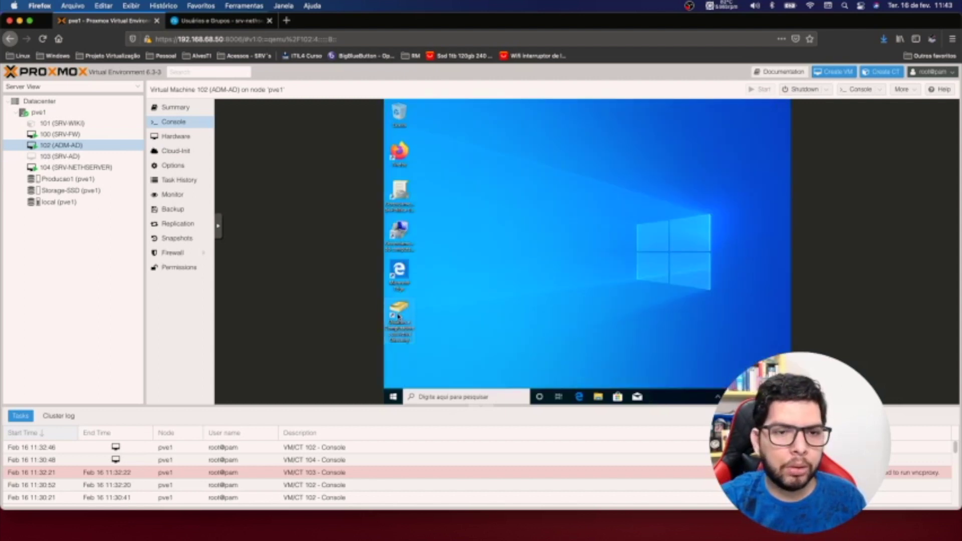
# Launch Active Directory Users and Computers and browse the domain's Users container down to the TI group
pyautogui.doubleClick(398, 316)
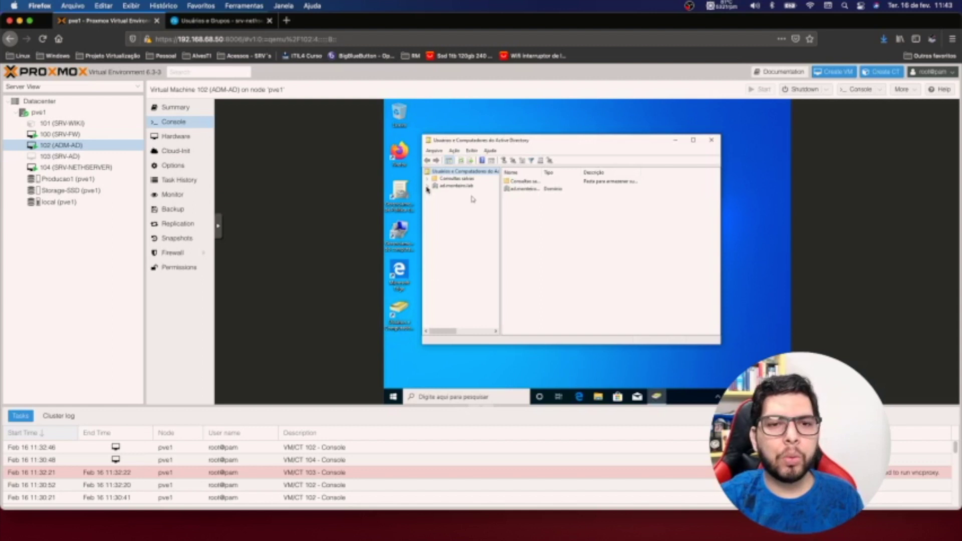
pyautogui.click(427, 186)
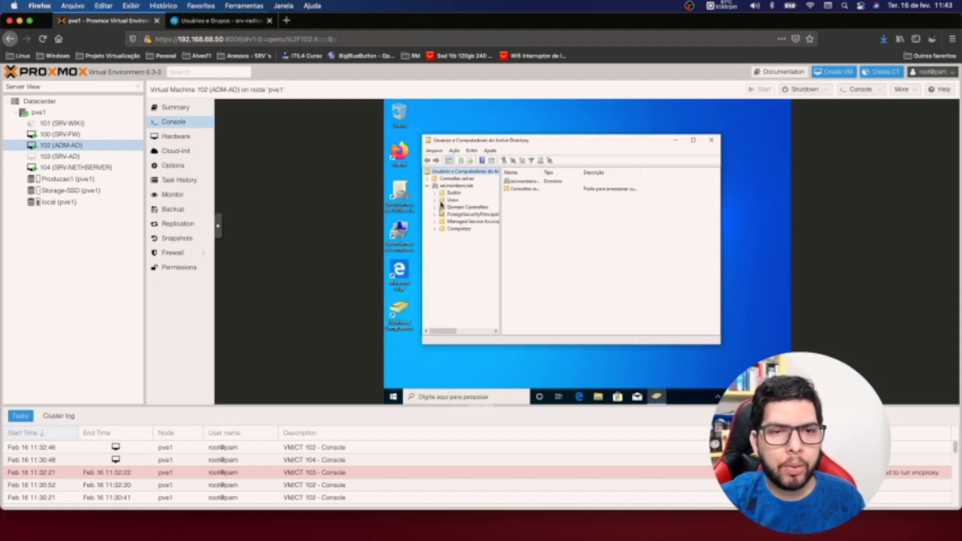
pyautogui.click(452, 201)
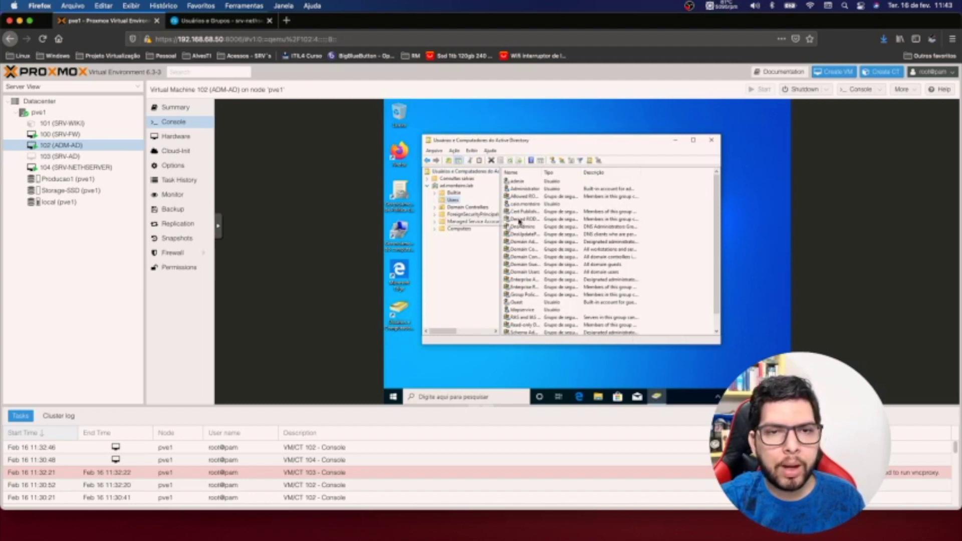
pyautogui.click(521, 205)
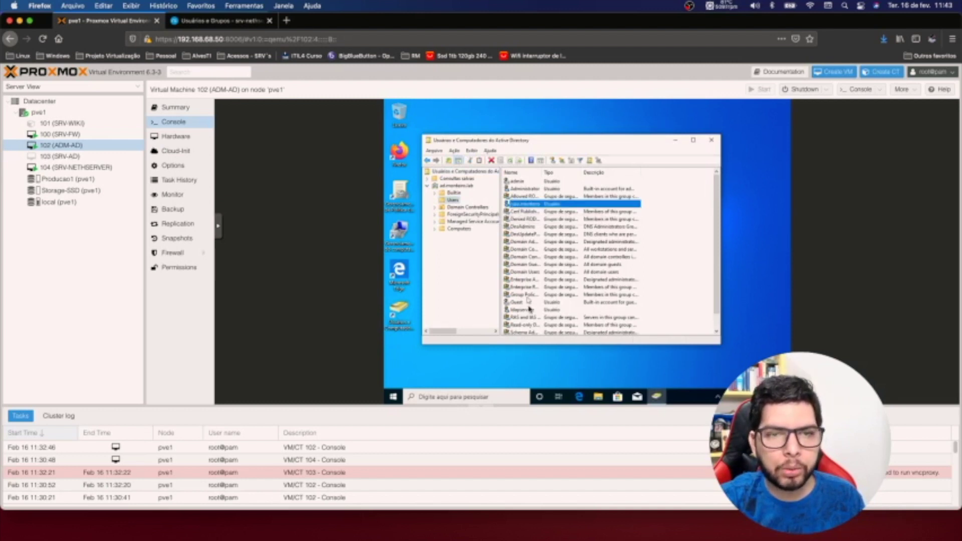
pyautogui.scroll(-1, 527, 303)
pyautogui.click(512, 326)
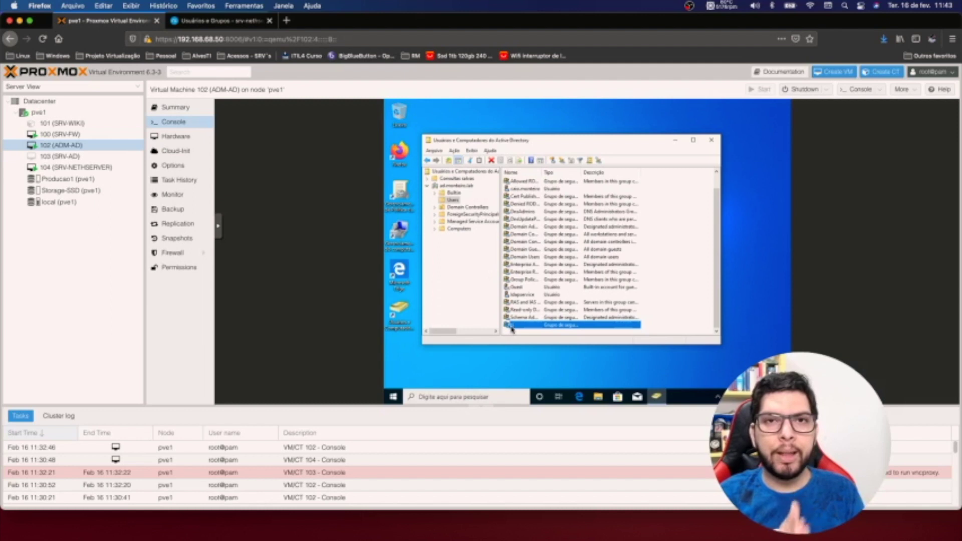
# Add an organizational unit named EMPRESA under the domain via Novo > Unidade Organizacional
pyautogui.rightClick(454, 186)
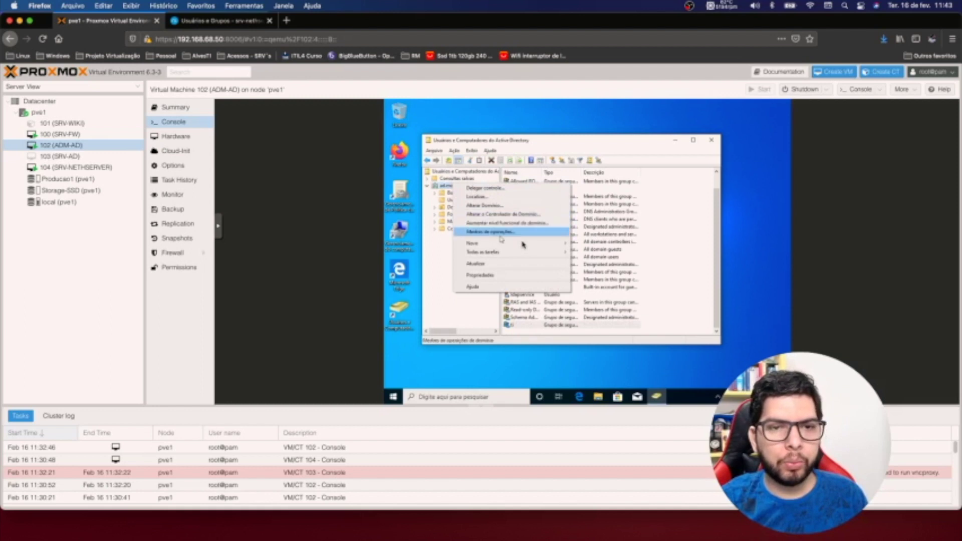
pyautogui.moveTo(528, 245)
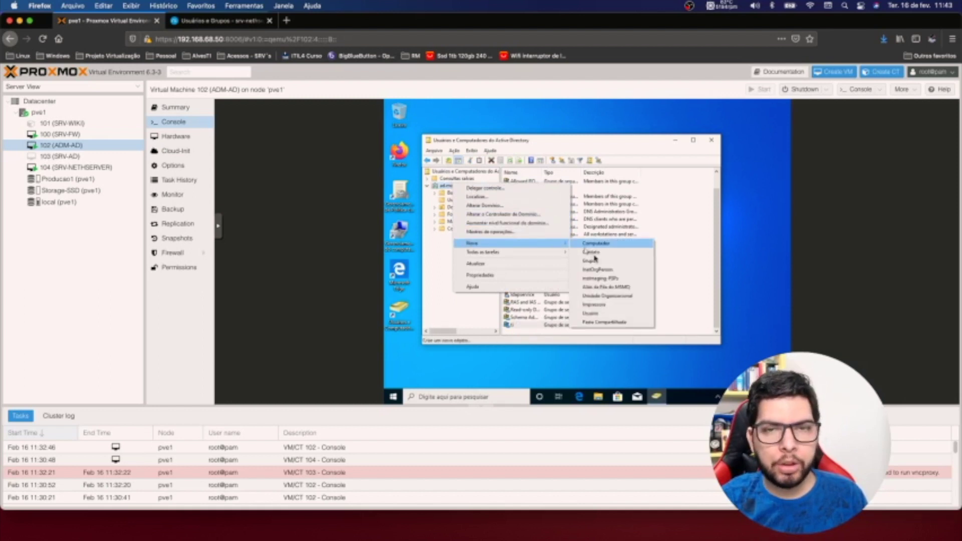
pyautogui.click(609, 296)
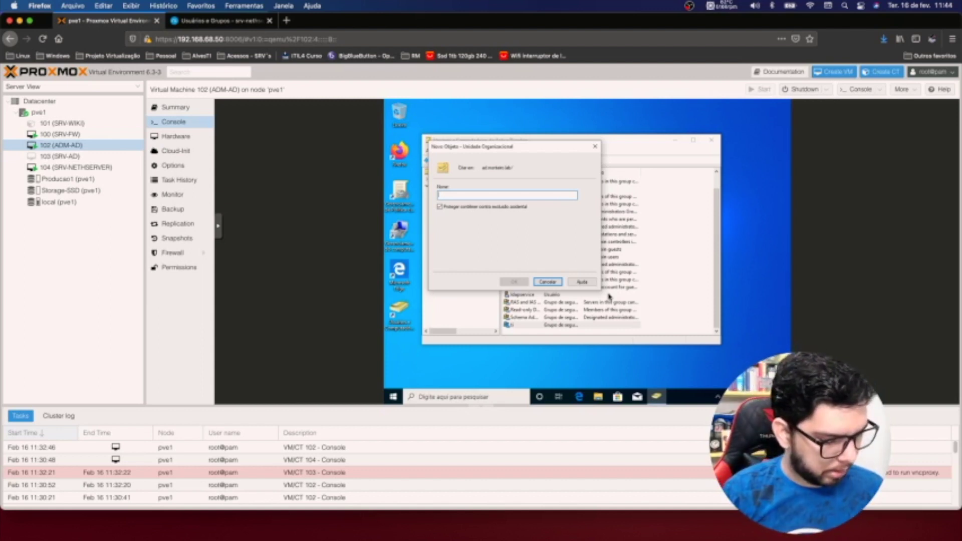
pyautogui.press('Escape')
pyautogui.rightClick(457, 236)
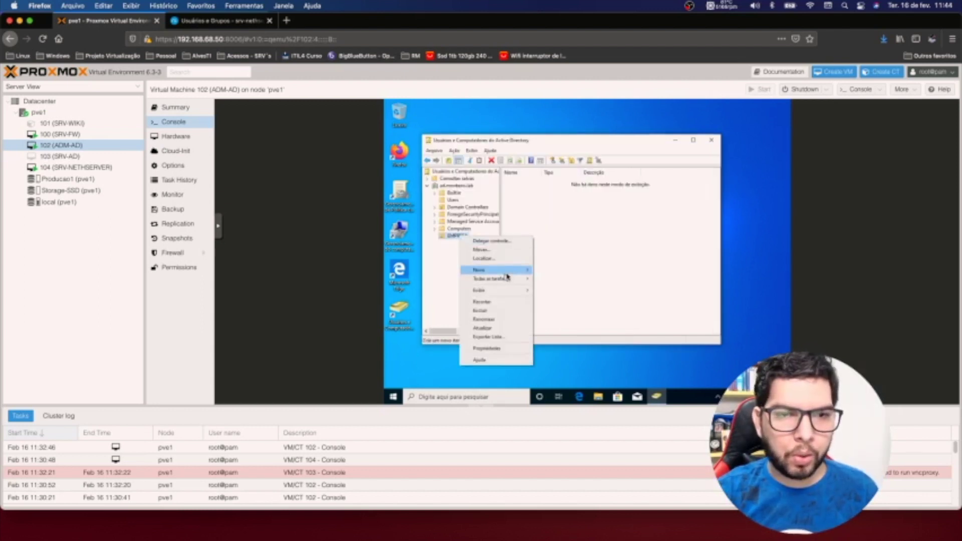
# Add a child organizational unit named TI inside EMPRESA
pyautogui.click(580, 223)
pyautogui.rightClick(579, 223)
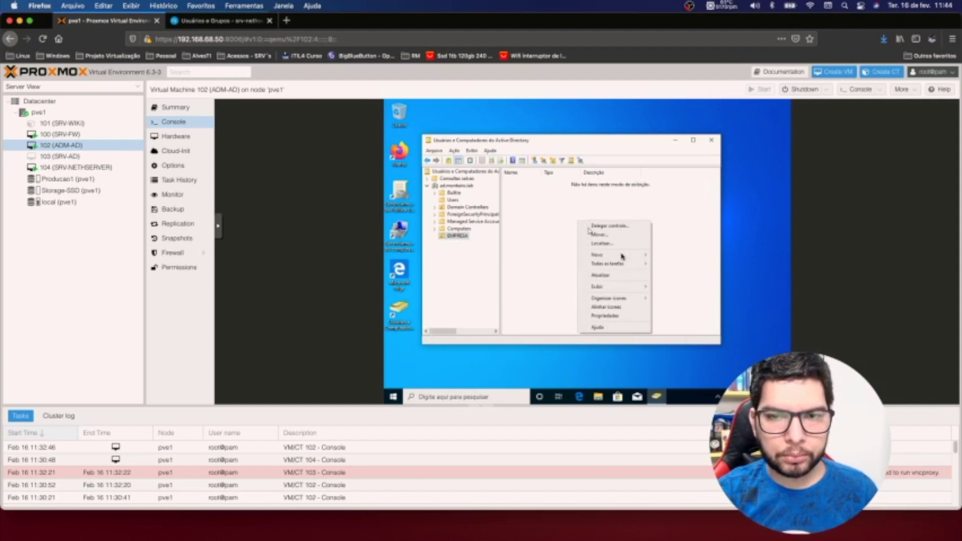
pyautogui.moveTo(625, 254)
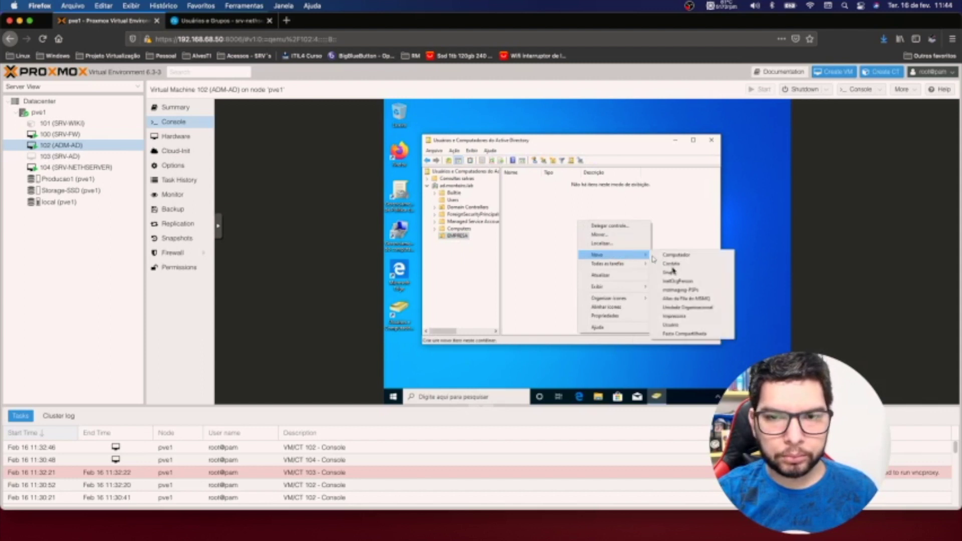
pyautogui.click(688, 307)
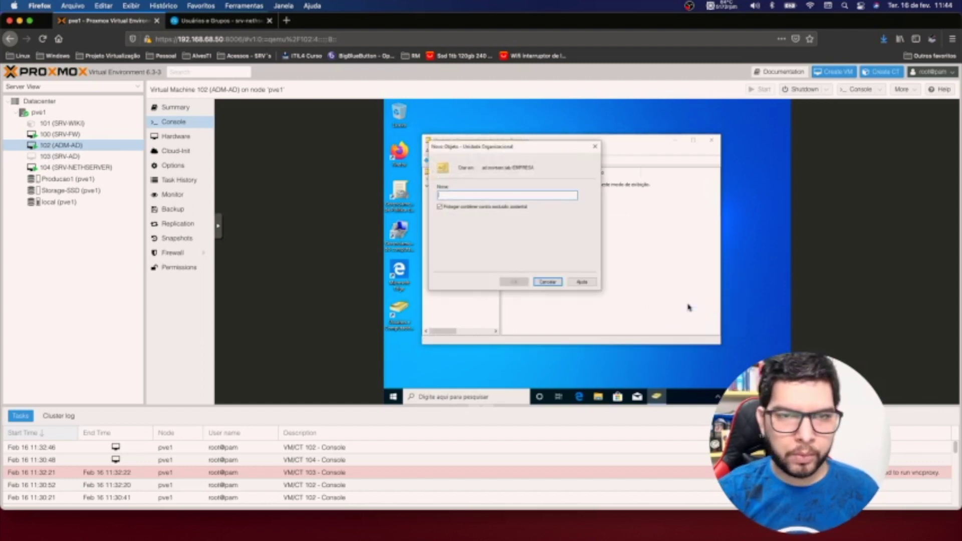
pyautogui.write('TI')
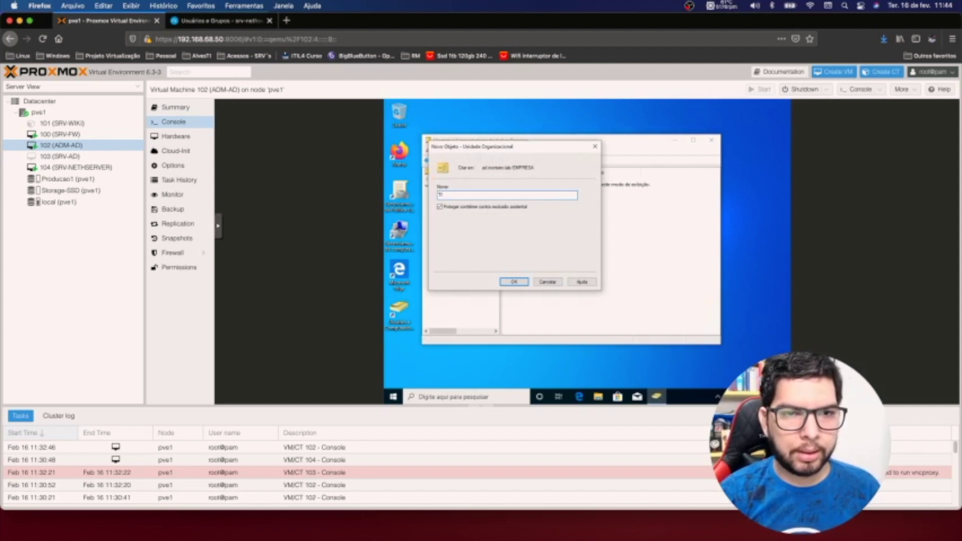
pyautogui.press('Return')
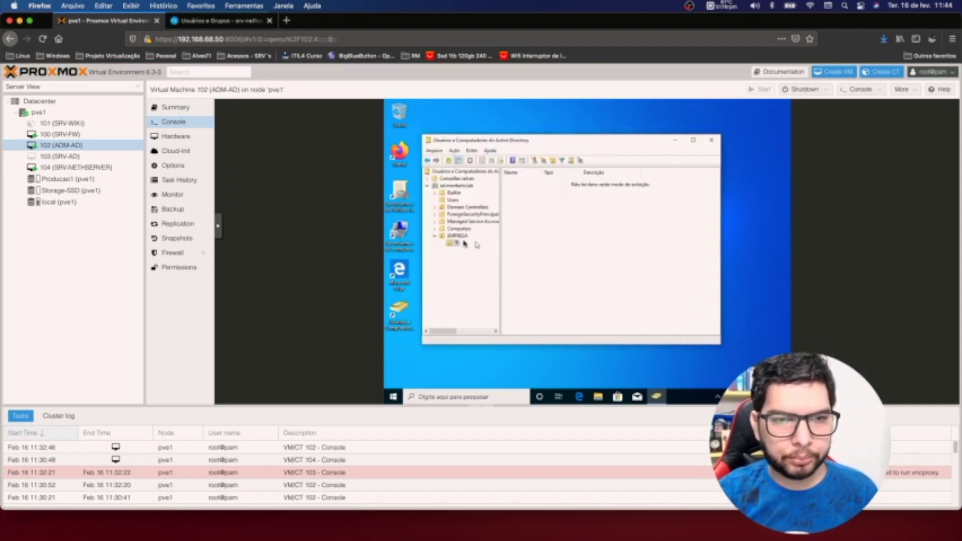
# Move the user account from Users into the TI OU and the TI security group into EMPRESA
pyautogui.click(455, 201)
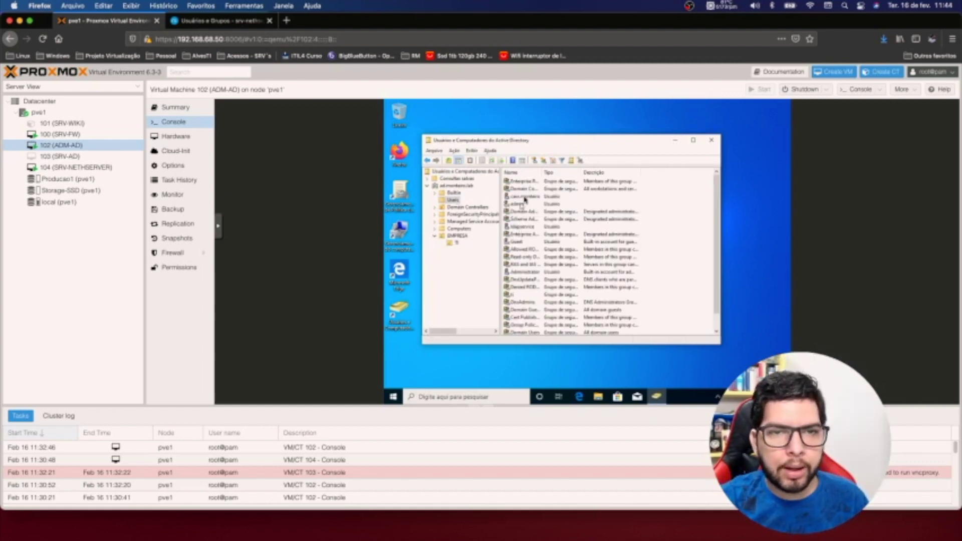
pyautogui.moveTo(523, 196); pyautogui.dragTo(457, 244)
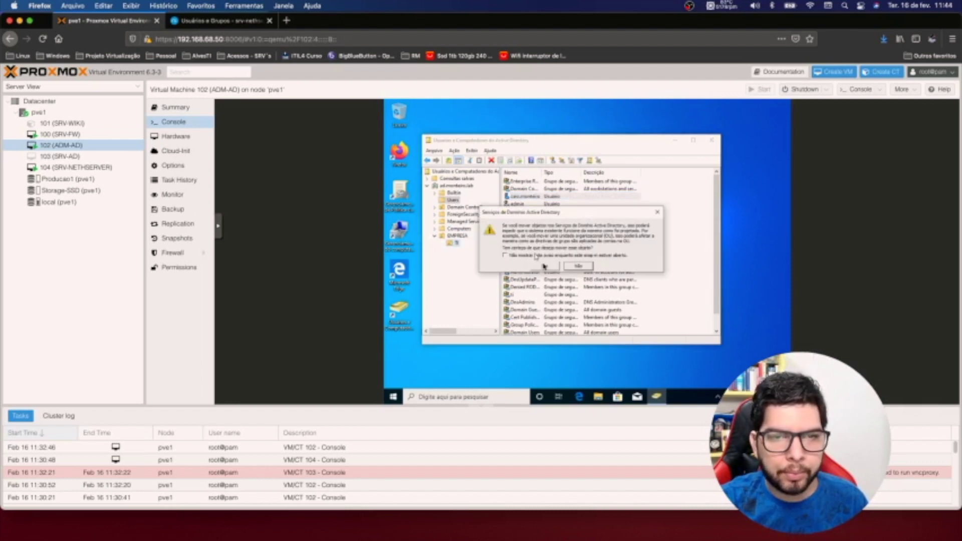
pyautogui.click(546, 267)
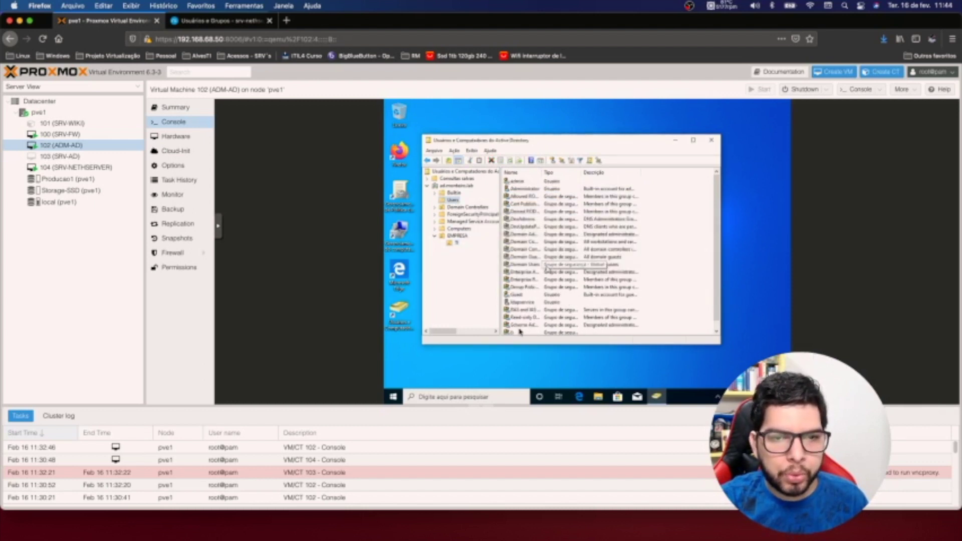
pyautogui.click(515, 332)
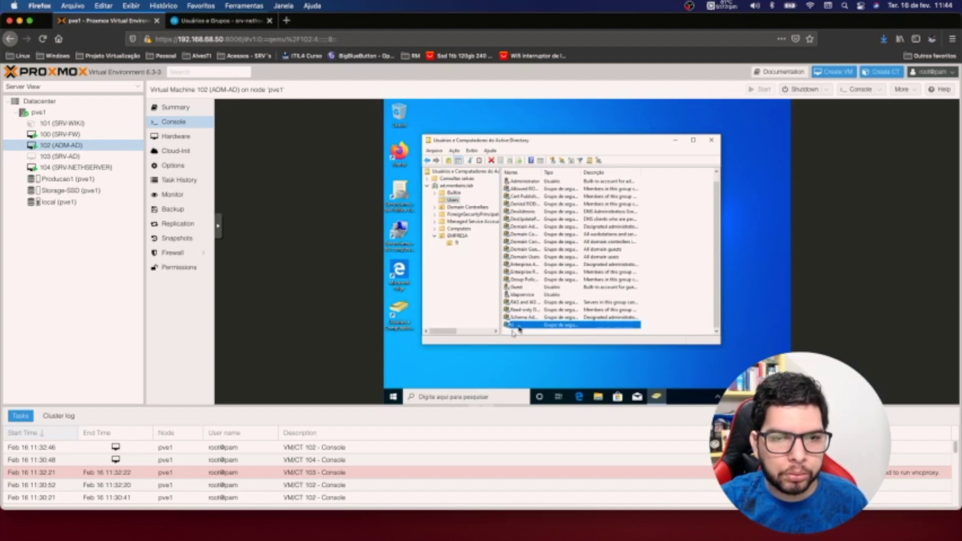
pyautogui.moveTo(519, 329); pyautogui.dragTo(458, 240)
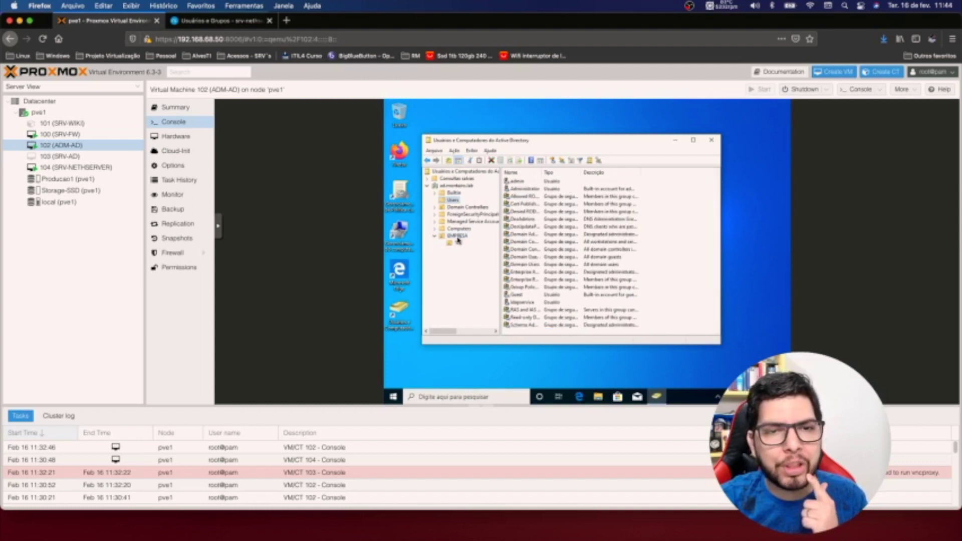
pyautogui.click(458, 241)
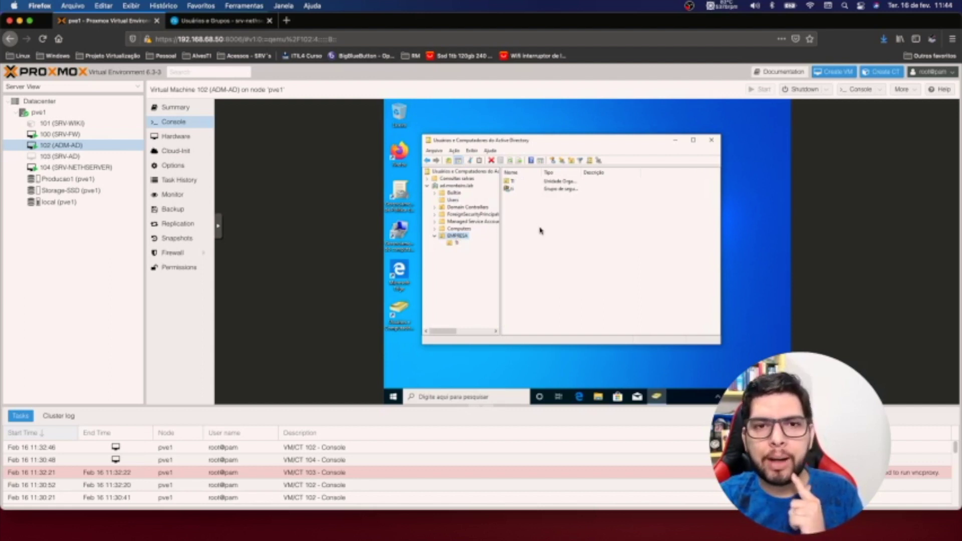
# Open the TI user's Properties, review its tabs through Member Of, then close the dialog
pyautogui.click(520, 182)
pyautogui.rightClick(521, 185)
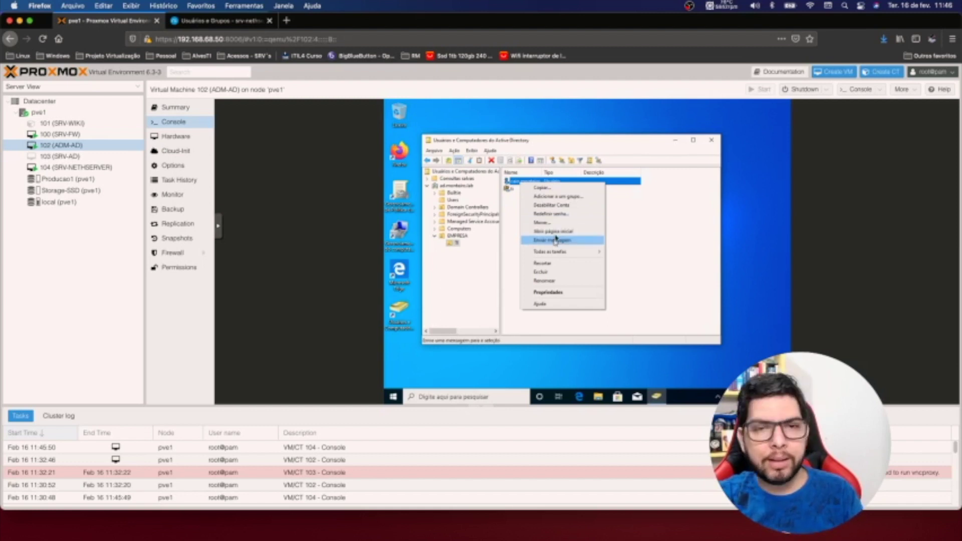
pyautogui.moveTo(560, 252)
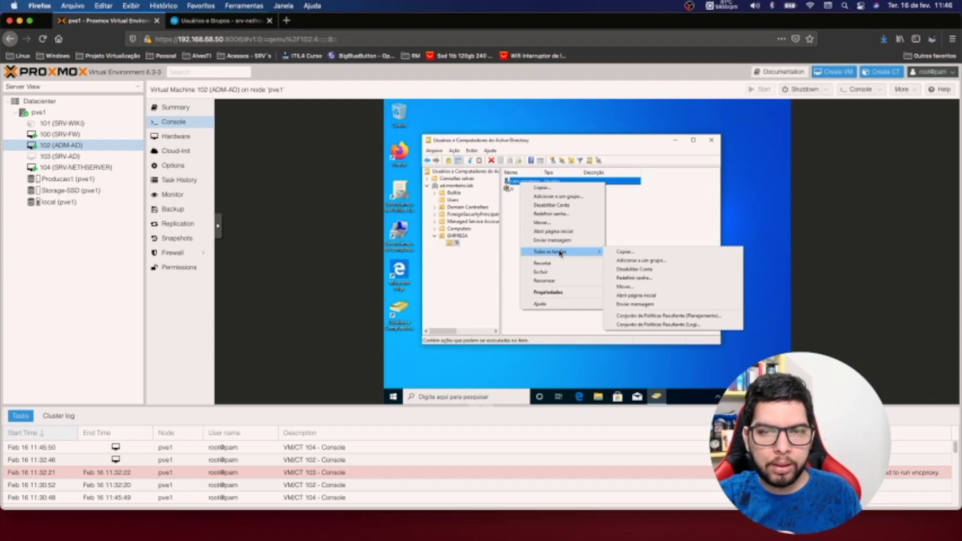
pyautogui.click(552, 292)
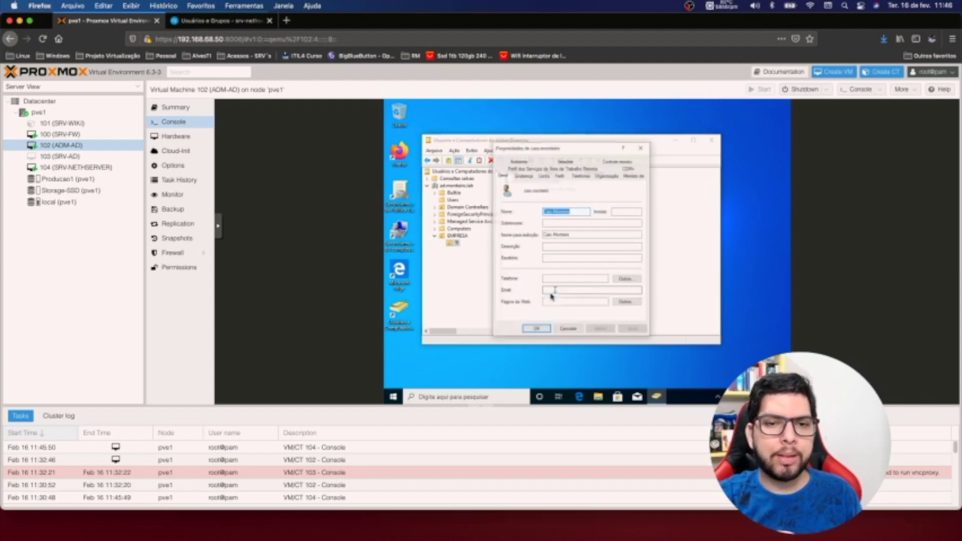
pyautogui.click(524, 176)
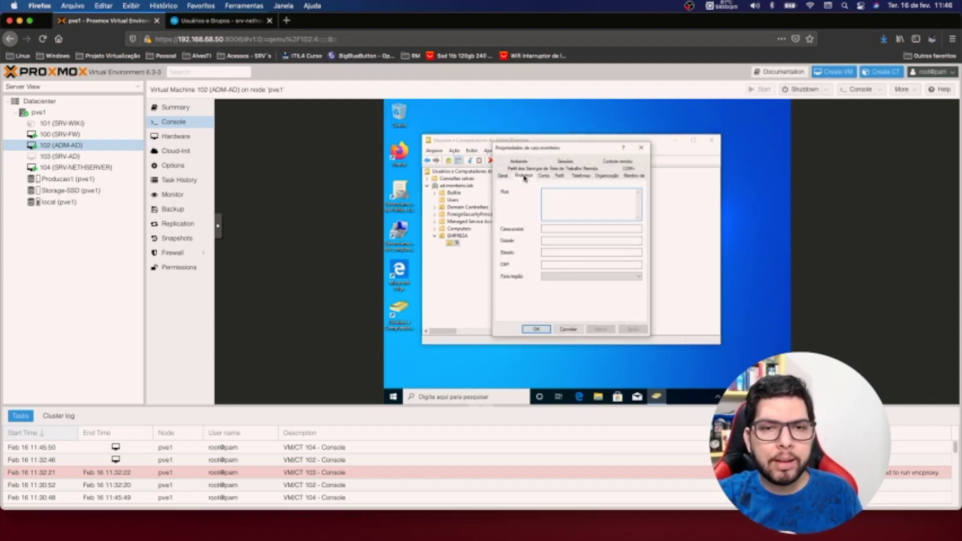
pyautogui.click(544, 177)
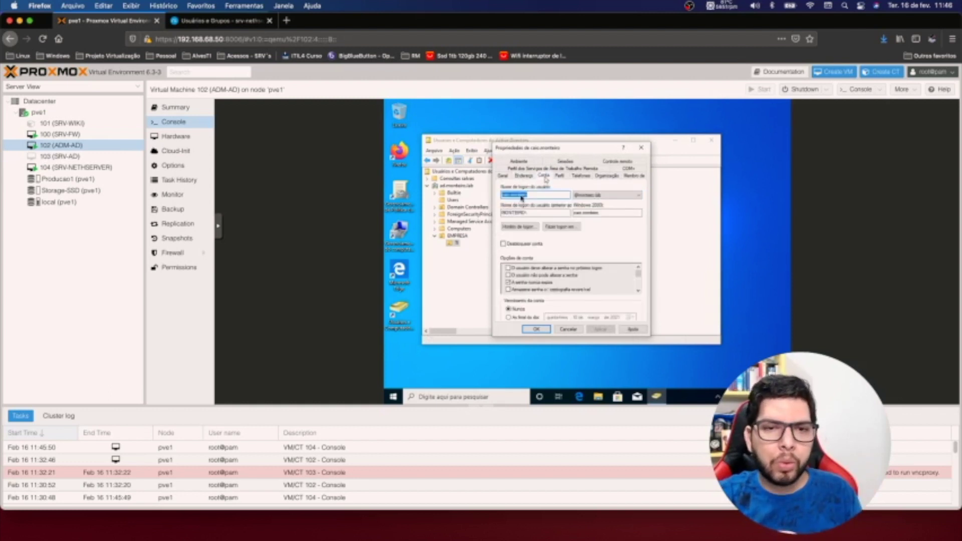
pyautogui.click(559, 176)
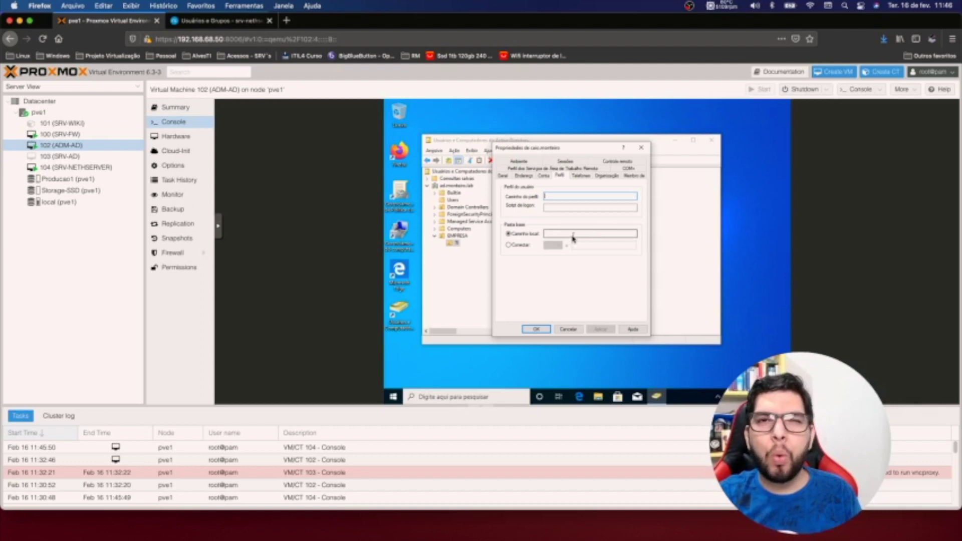
pyautogui.click(581, 177)
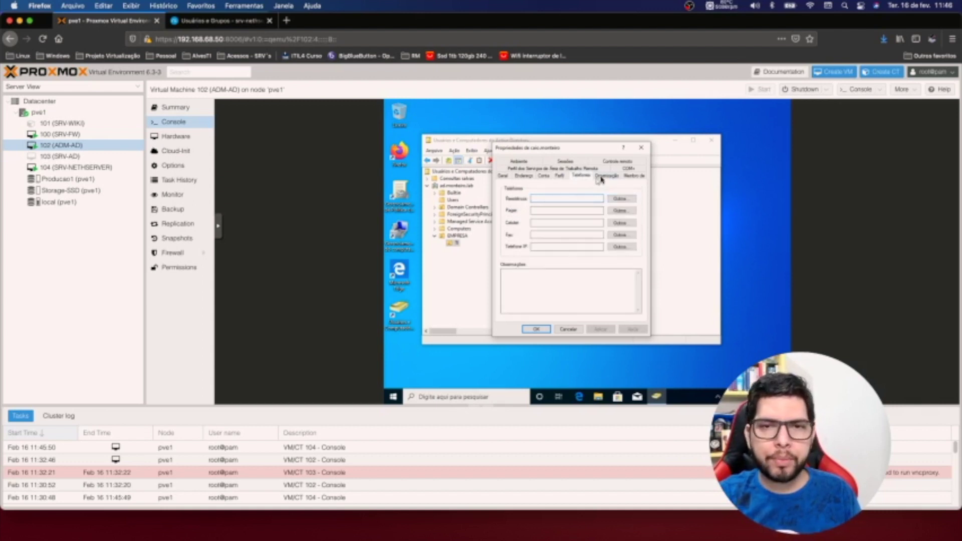
pyautogui.click(602, 178)
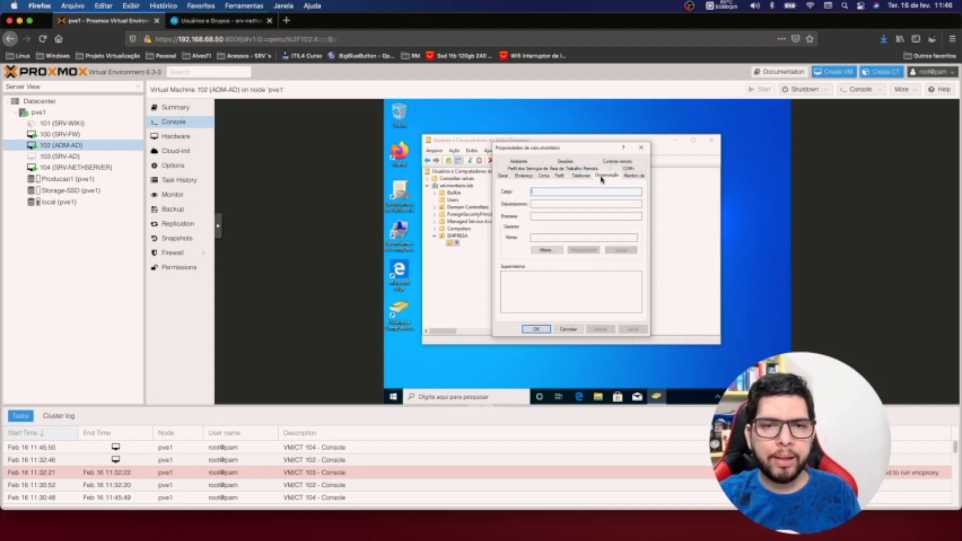
pyautogui.click(634, 176)
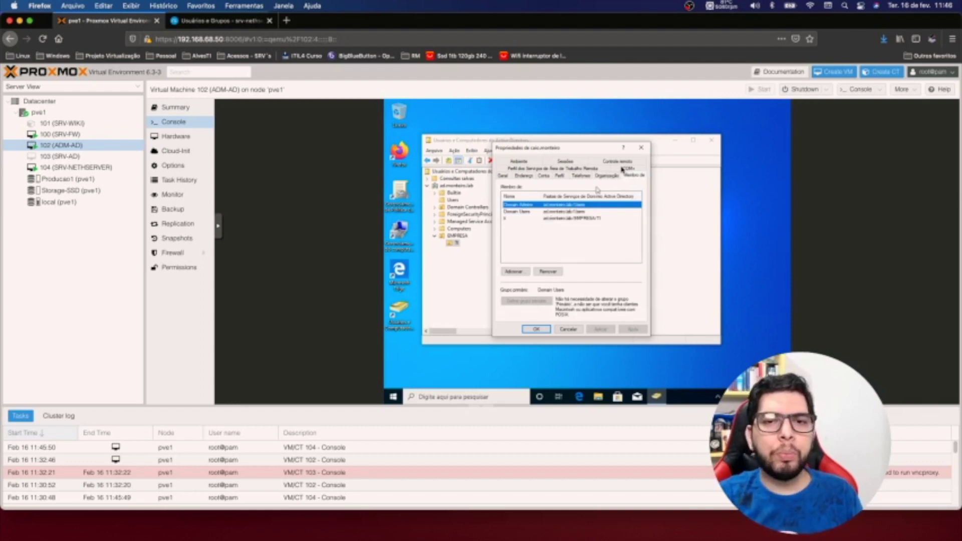
pyautogui.click(641, 148)
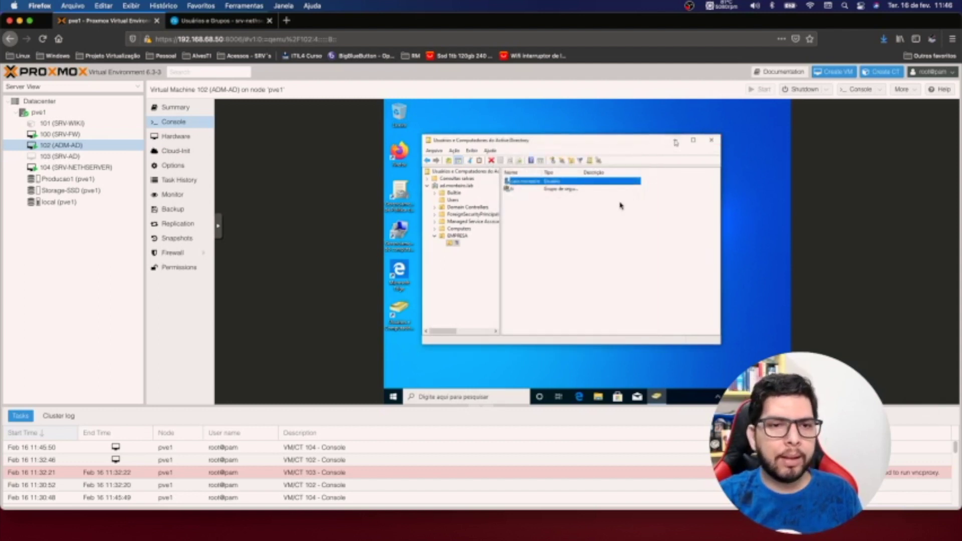
# Minimize ADUC, launch Group Policy Management maximized, and expand ad.monteiro.lab down to EMPRESA
pyautogui.click(676, 143)
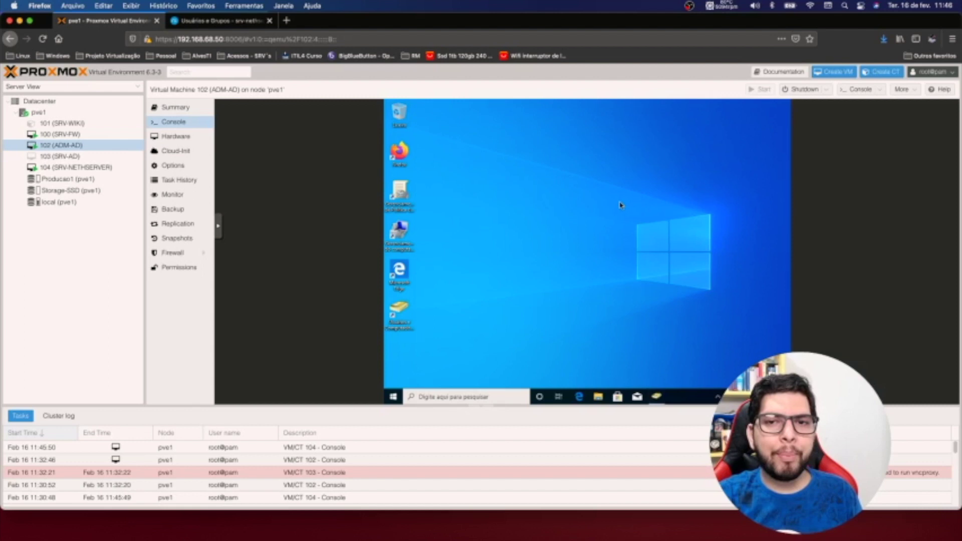
pyautogui.doubleClick(403, 204)
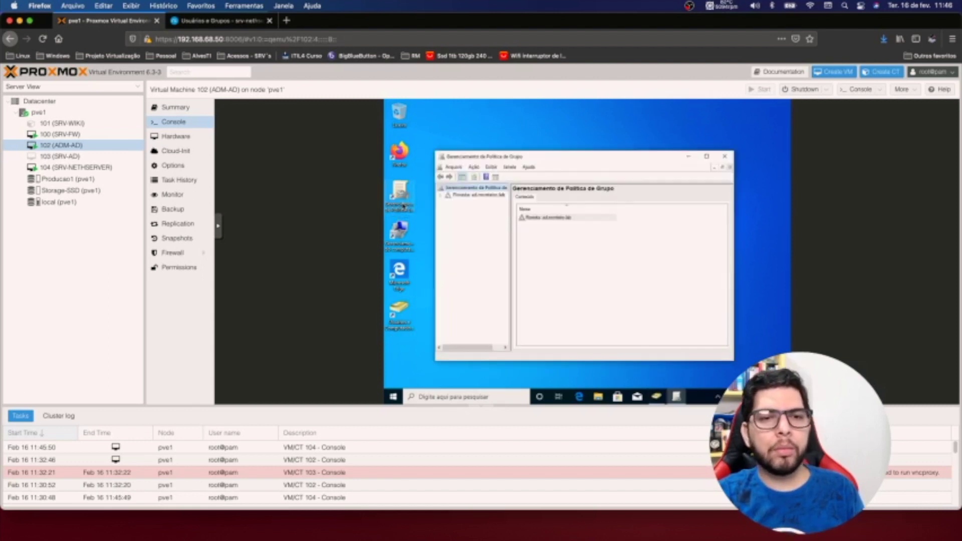
pyautogui.click(444, 196)
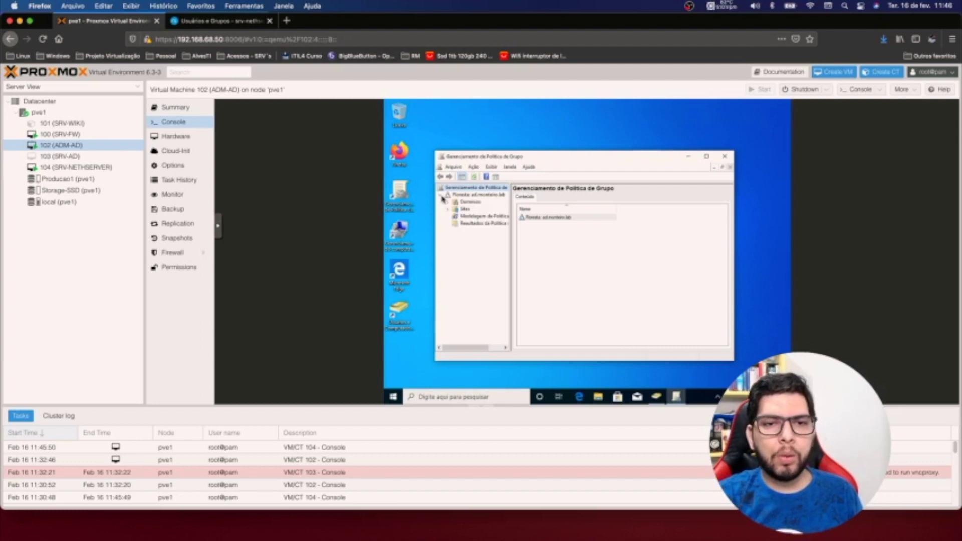
pyautogui.doubleClick(557, 161)
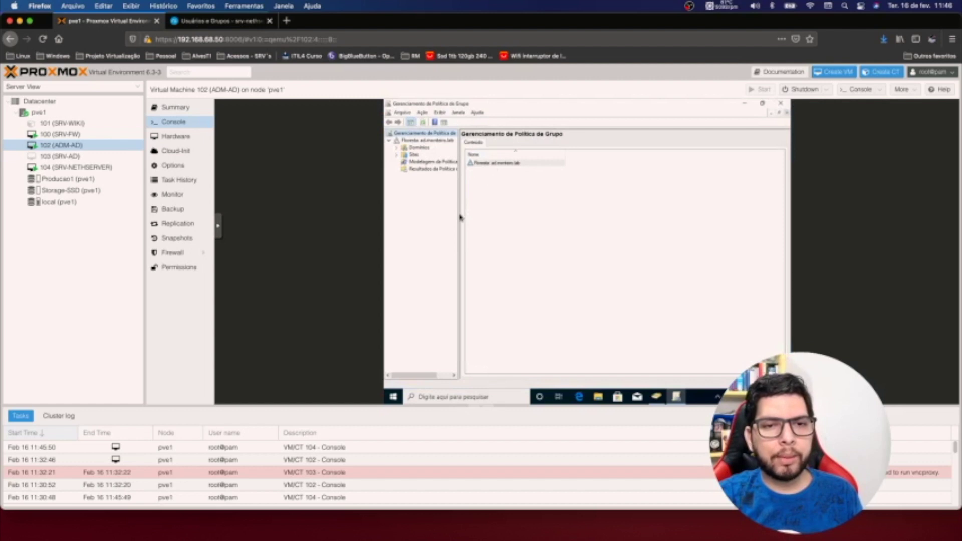
pyautogui.moveTo(481, 217); pyautogui.dragTo(489, 219)
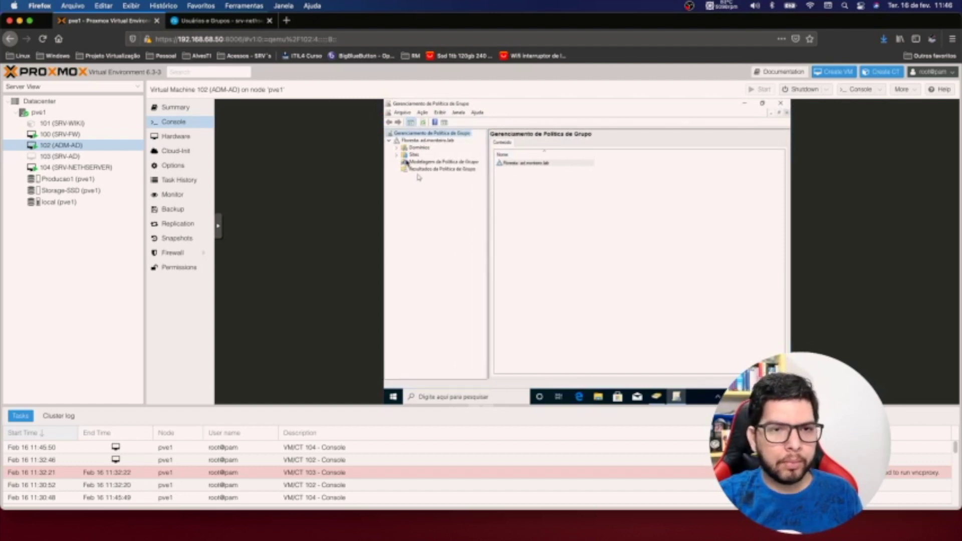
pyautogui.click(397, 149)
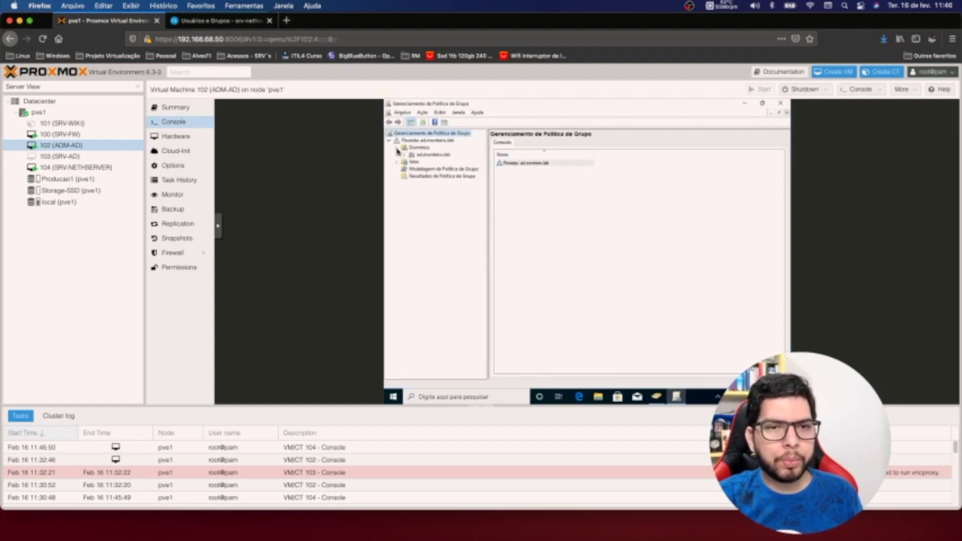
pyautogui.click(404, 156)
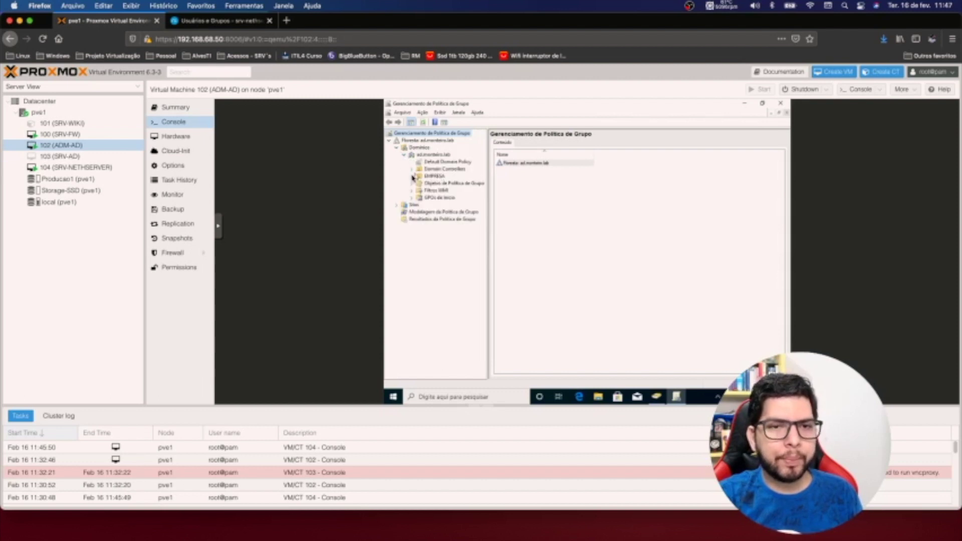
pyautogui.click(412, 176)
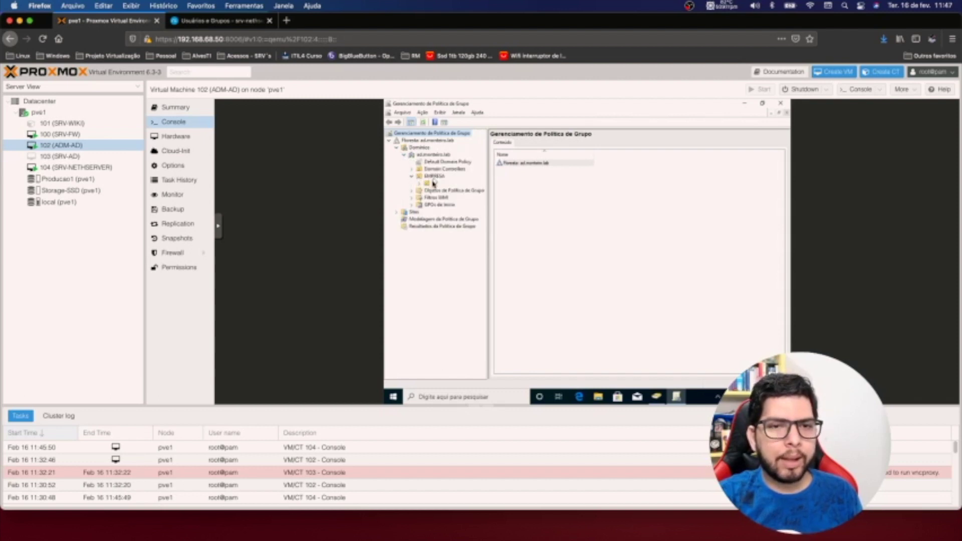
# Create a GPO named 'PASTA DE TI' linked to the TI OU, then minimize the console
pyautogui.rightClick(434, 183)
pyautogui.click(460, 189)
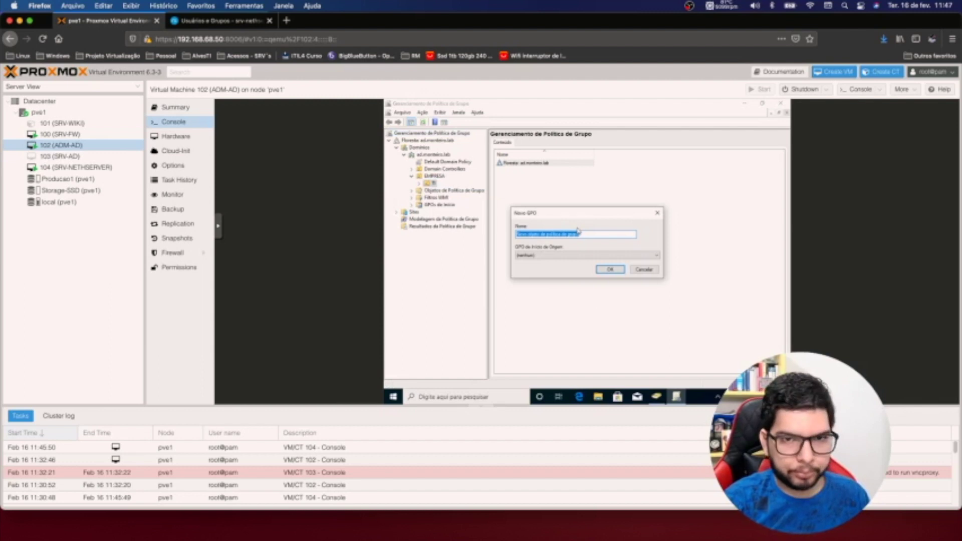
pyautogui.write('PASTA DE TI')
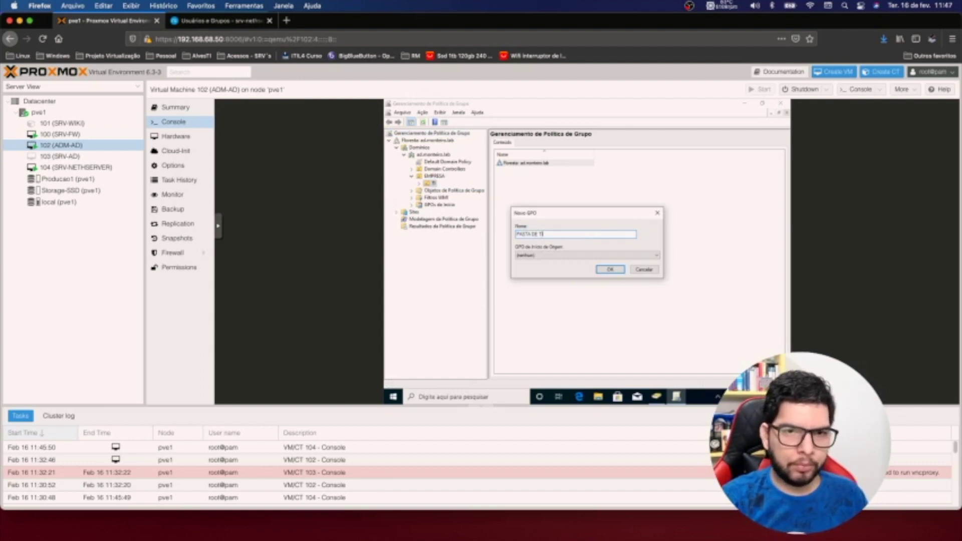
pyautogui.click(616, 270)
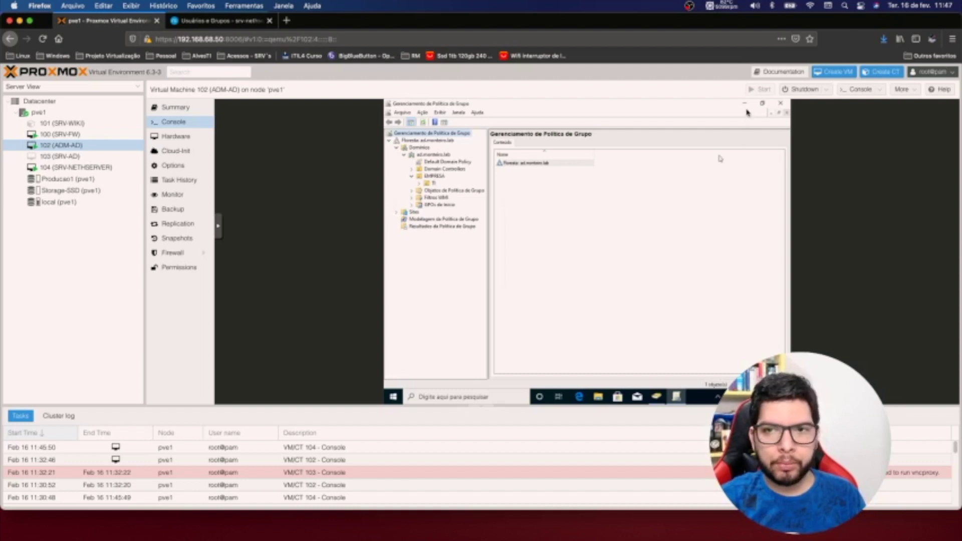
pyautogui.click(744, 103)
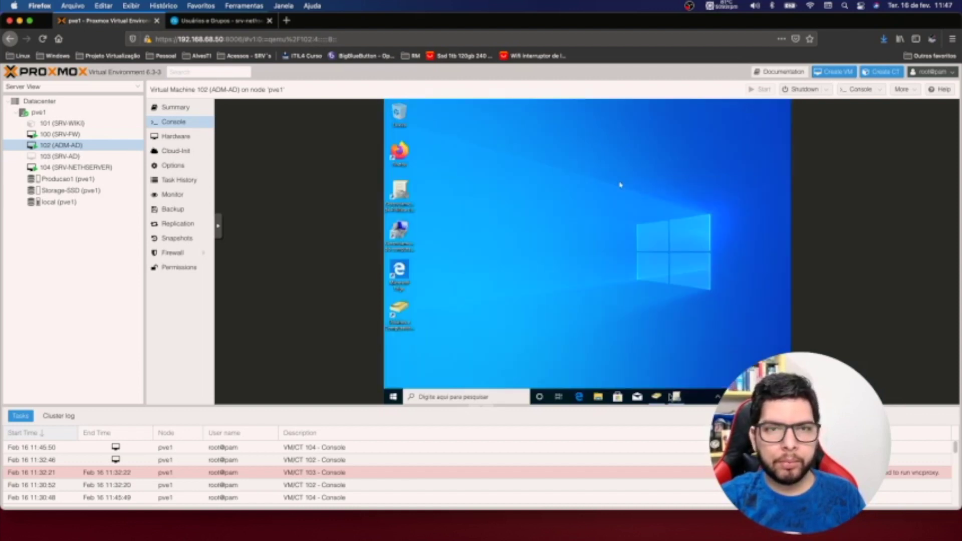
# Publish the Pasta_TI shared folder object in the TI OU, close ADUC, and restore Group Policy Management
pyautogui.click(658, 398)
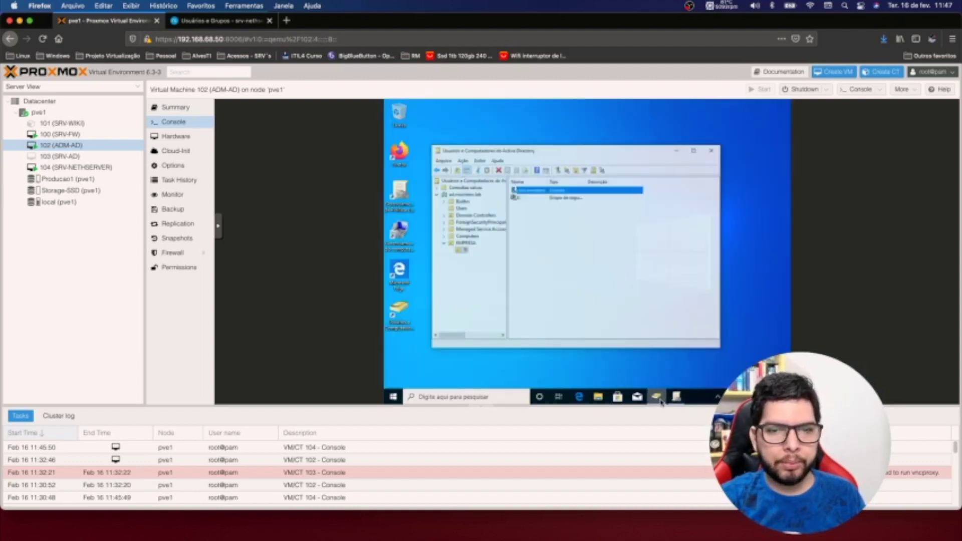
pyautogui.rightClick(540, 236)
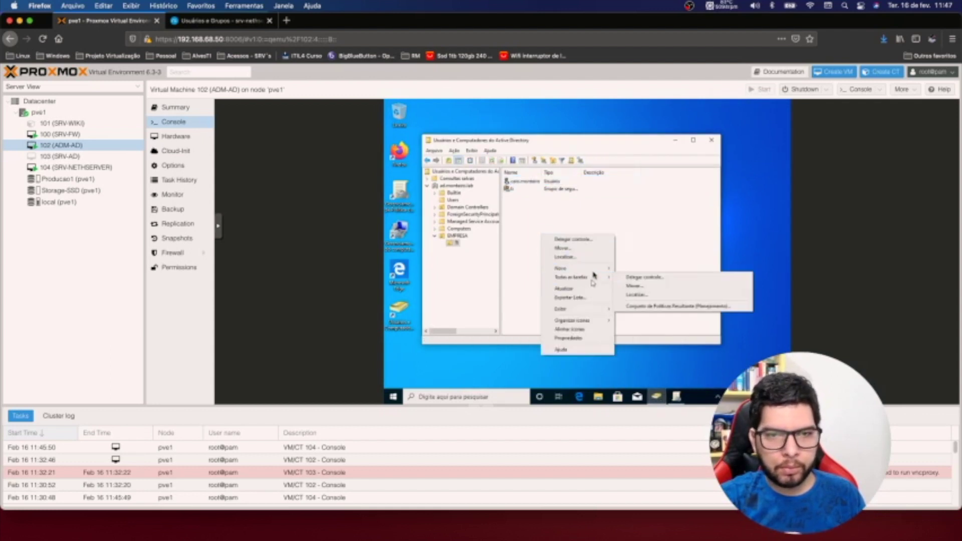
pyautogui.moveTo(595, 273)
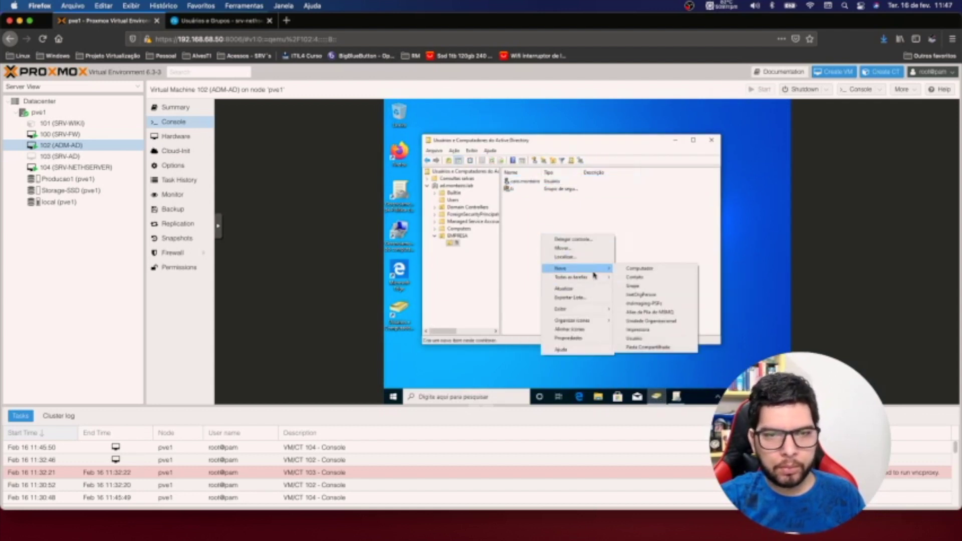
pyautogui.click(654, 347)
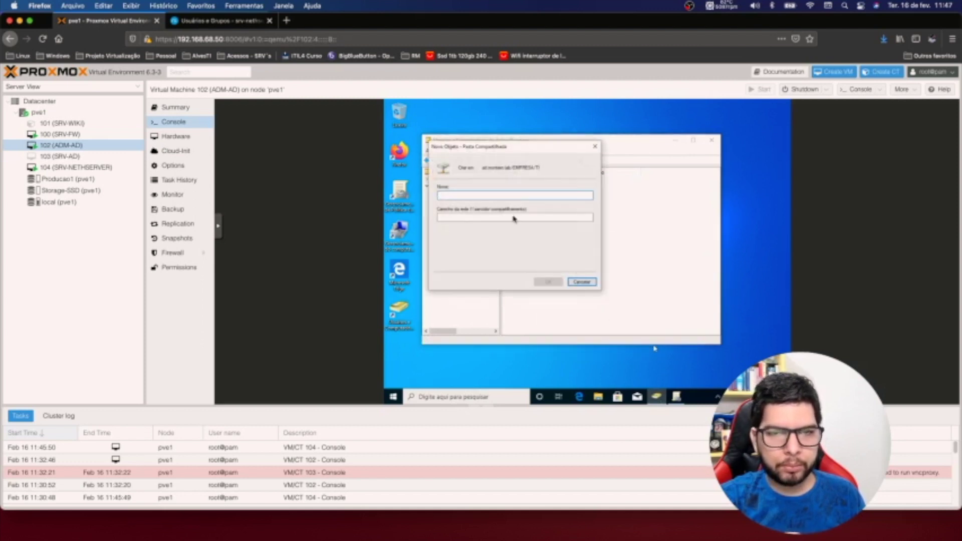
pyautogui.write('R')
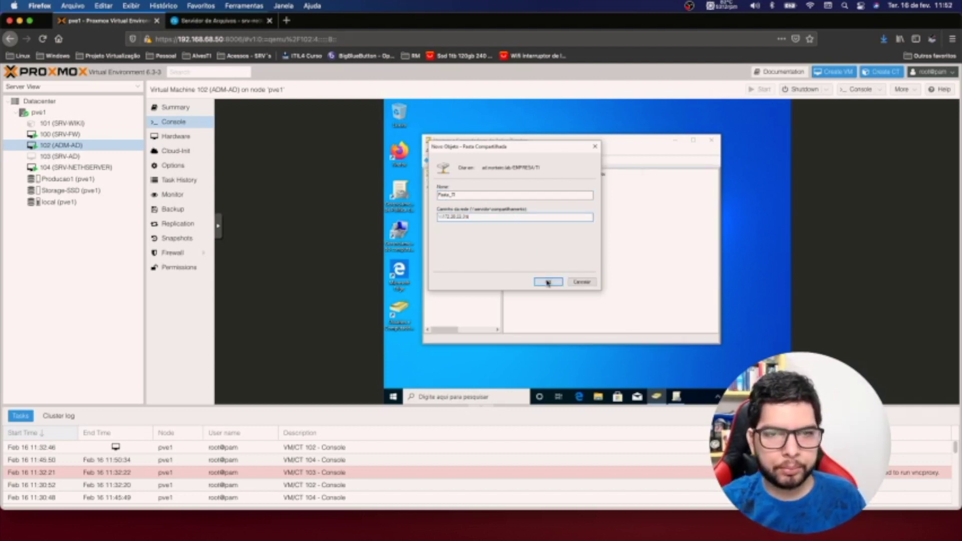
pyautogui.click(552, 280)
pyautogui.click(711, 141)
pyautogui.click(657, 396)
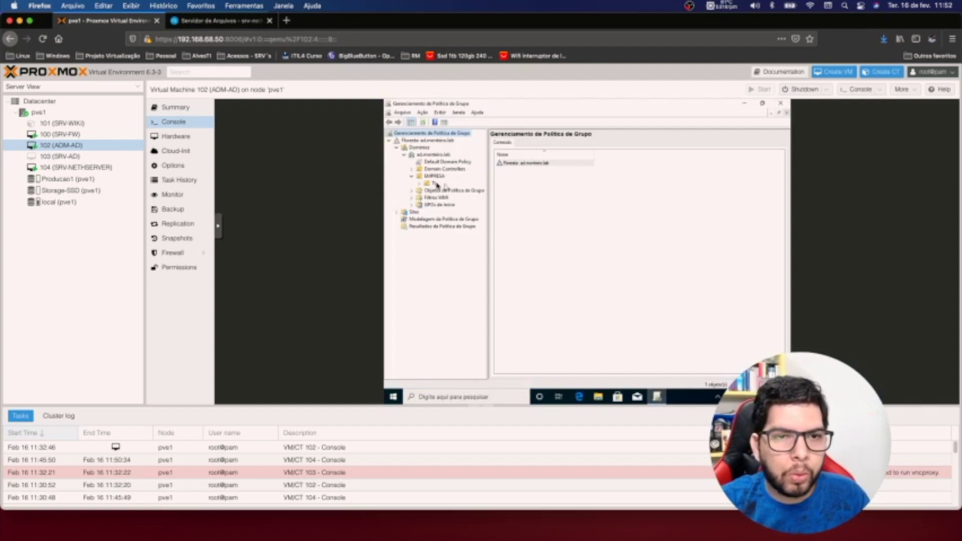
# Open the PASTA DE TI GPO linked to TI in the policy editor
pyautogui.click(435, 184)
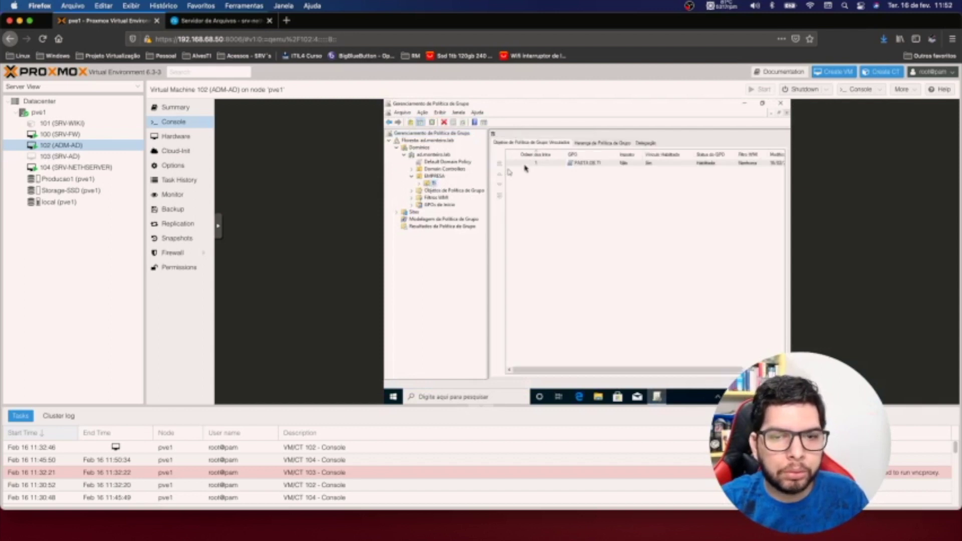
pyautogui.rightClick(555, 164)
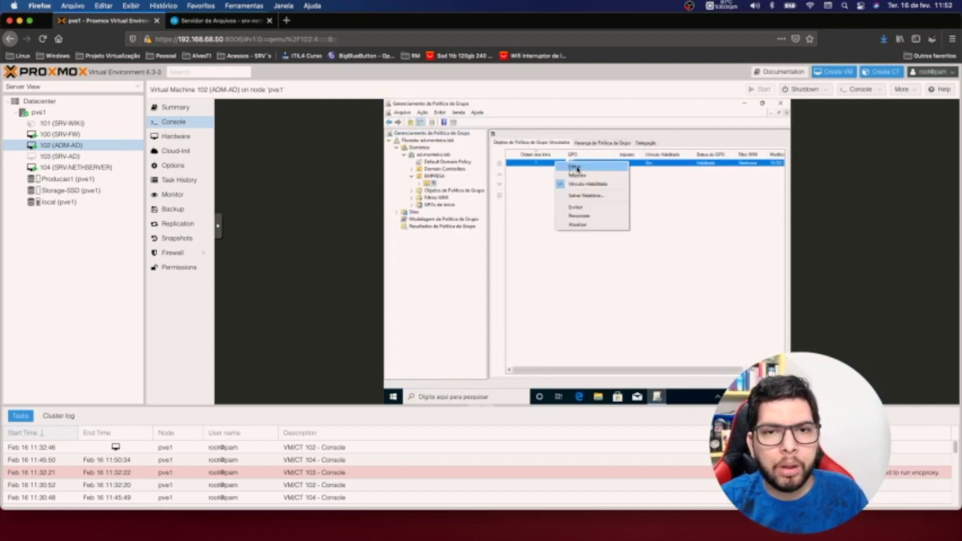
pyautogui.click(577, 168)
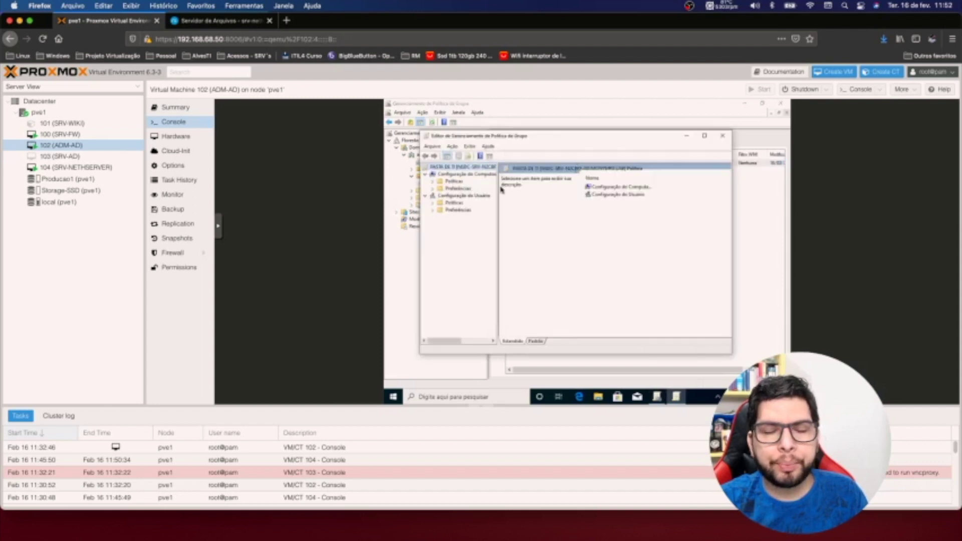
# Navigate User Configuration > Preferências > Configurações do Windows to Mapas de Unidades
pyautogui.click(434, 211)
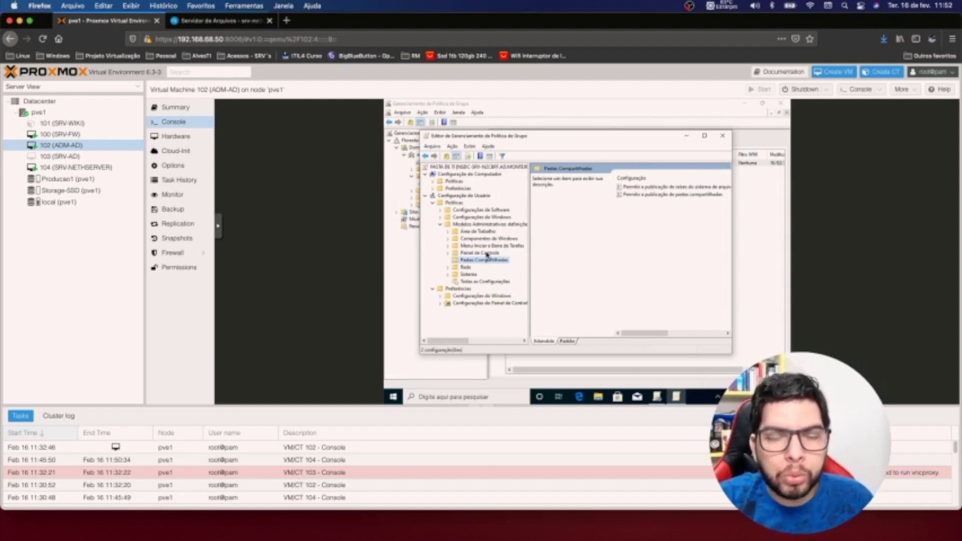
pyautogui.click(441, 226)
pyautogui.click(441, 218)
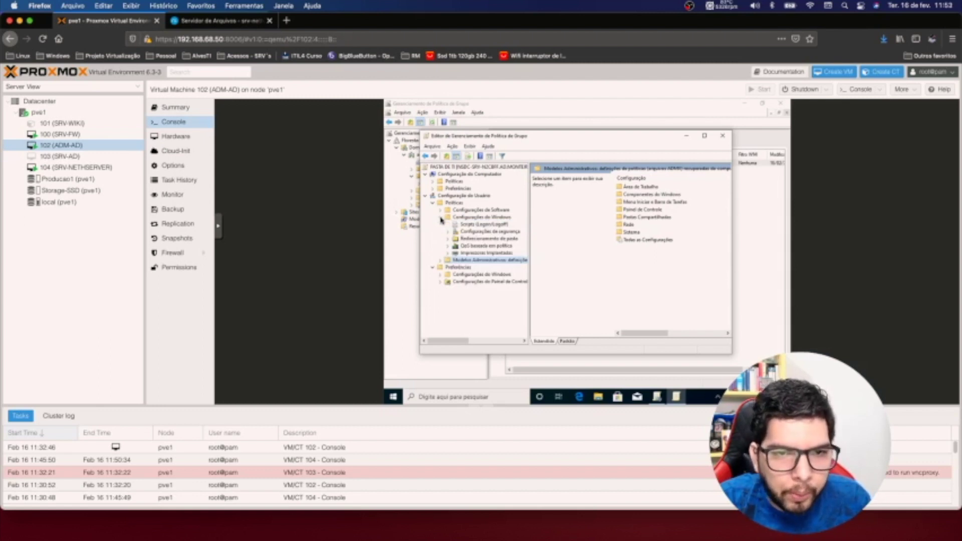
pyautogui.click(441, 218)
pyautogui.click(441, 211)
pyautogui.click(440, 211)
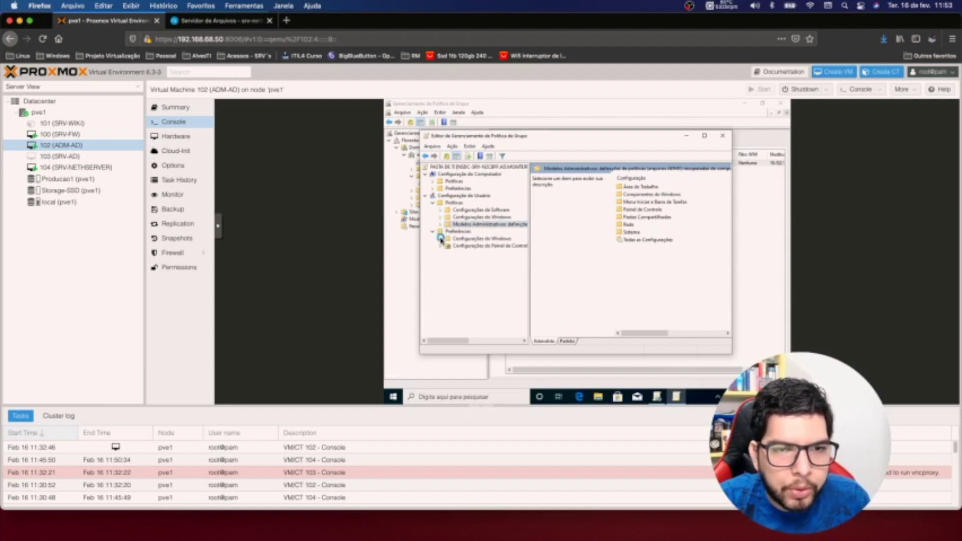
pyautogui.click(441, 239)
pyautogui.click(463, 254)
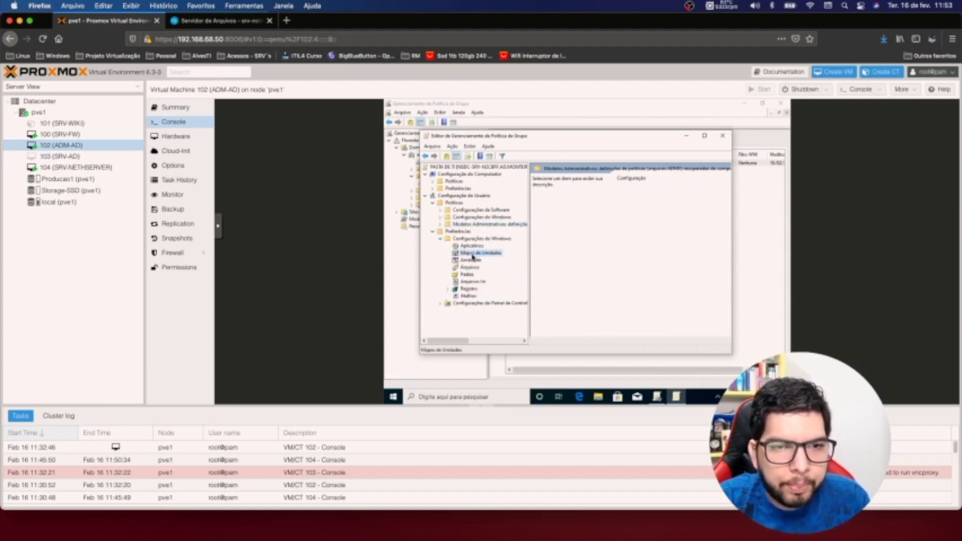
pyautogui.rightClick(630, 235)
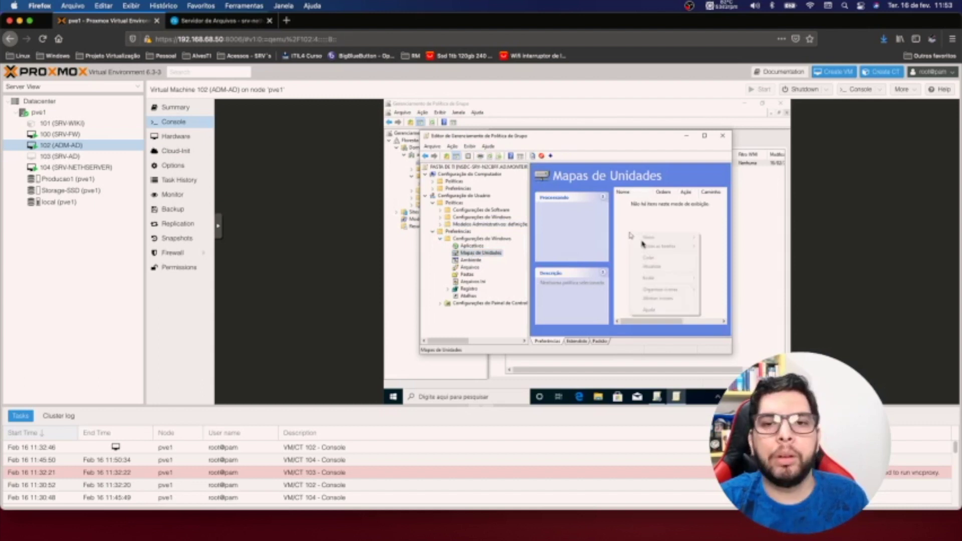
# Create a new mapped drive with action Criar, pointing its location to the Pasta_TI shared folder
pyautogui.moveTo(647, 239)
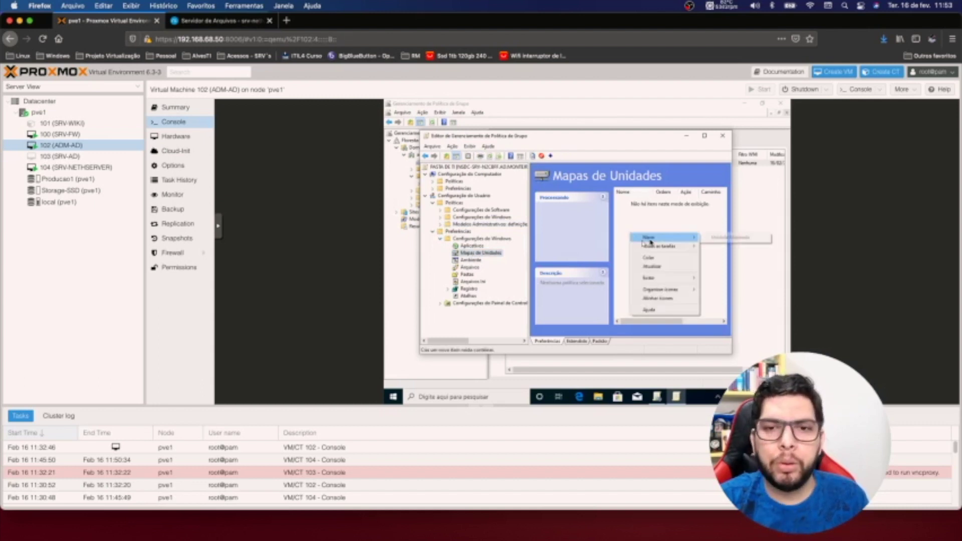
pyautogui.click(728, 238)
pyautogui.click(564, 187)
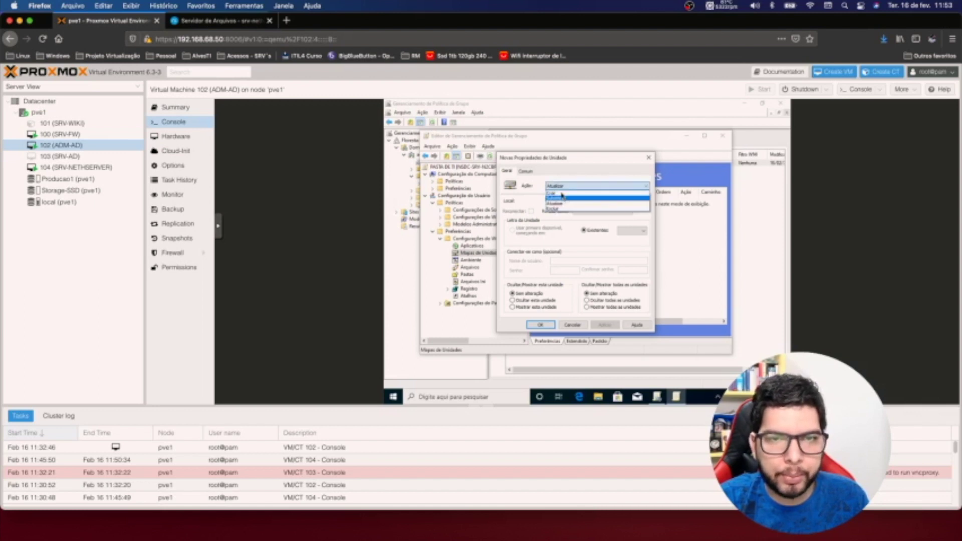
pyautogui.click(557, 193)
pyautogui.click(562, 200)
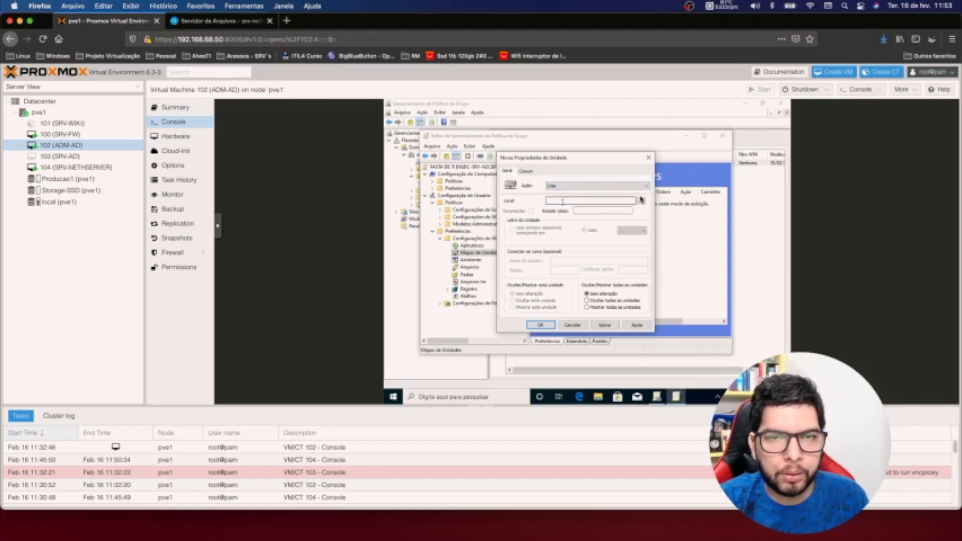
pyautogui.click(643, 201)
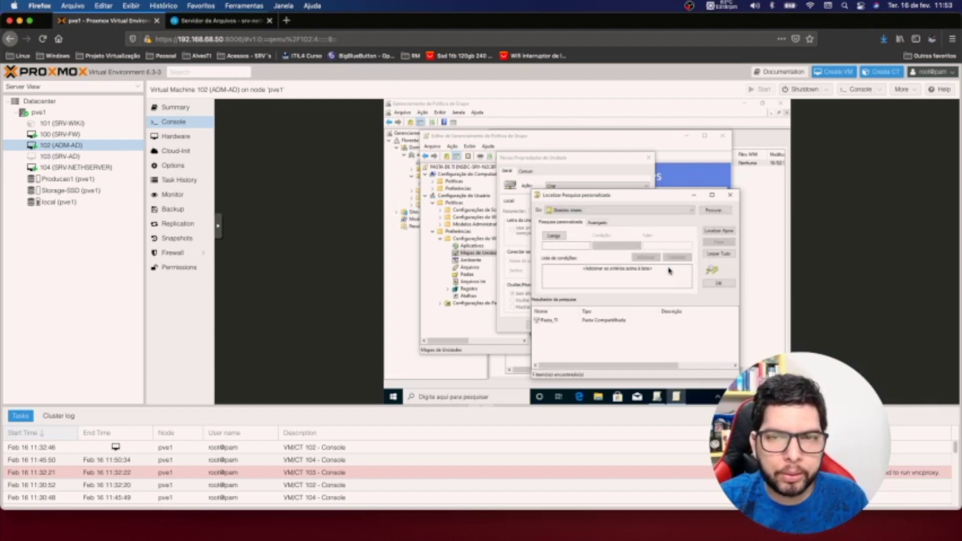
pyautogui.click(599, 320)
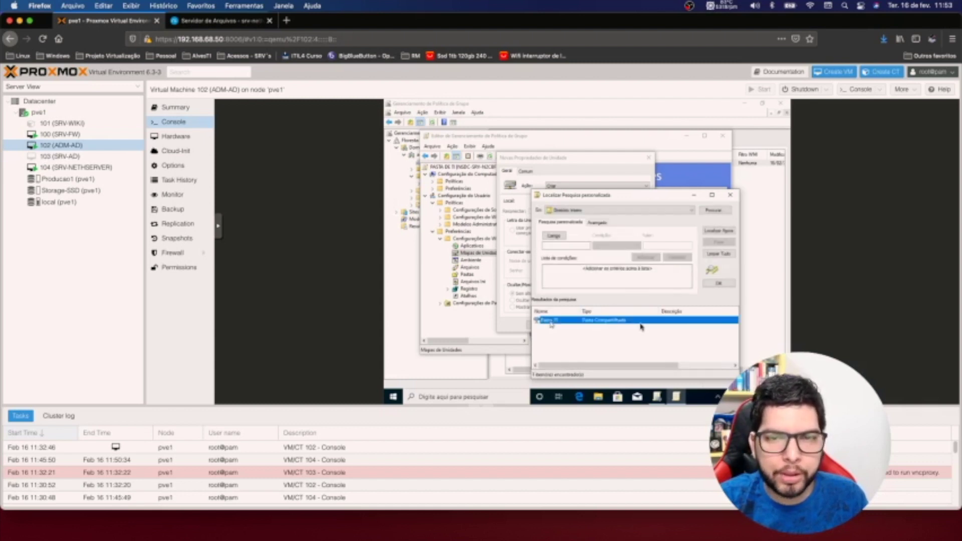
pyautogui.click(715, 283)
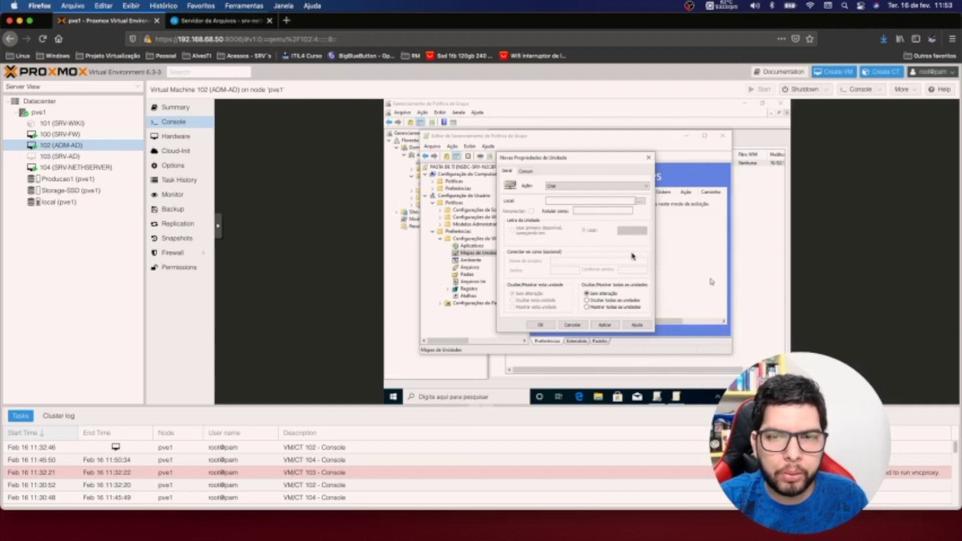
# Make the drive reconnect, label it TI, assign letter G, apply, and close the editor
pyautogui.click(531, 212)
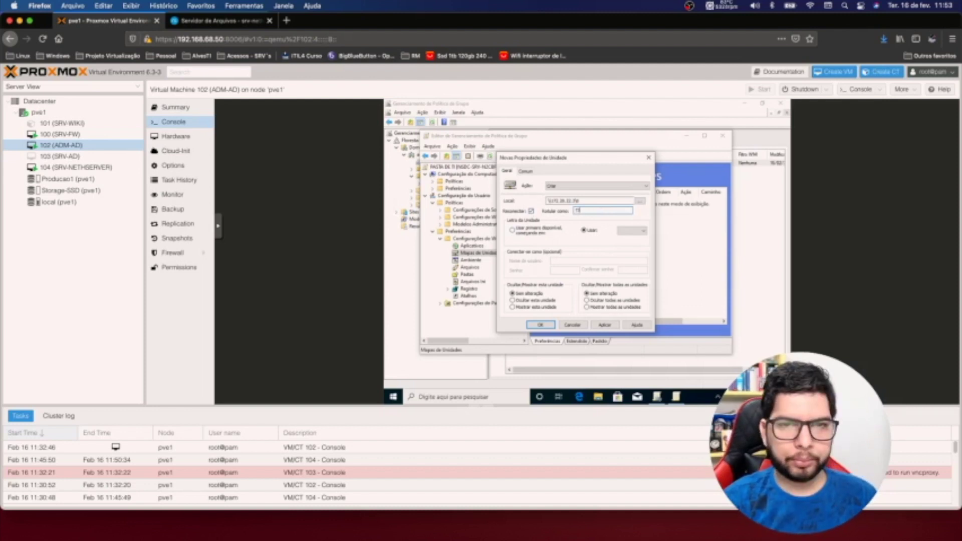
pyautogui.write('TI')
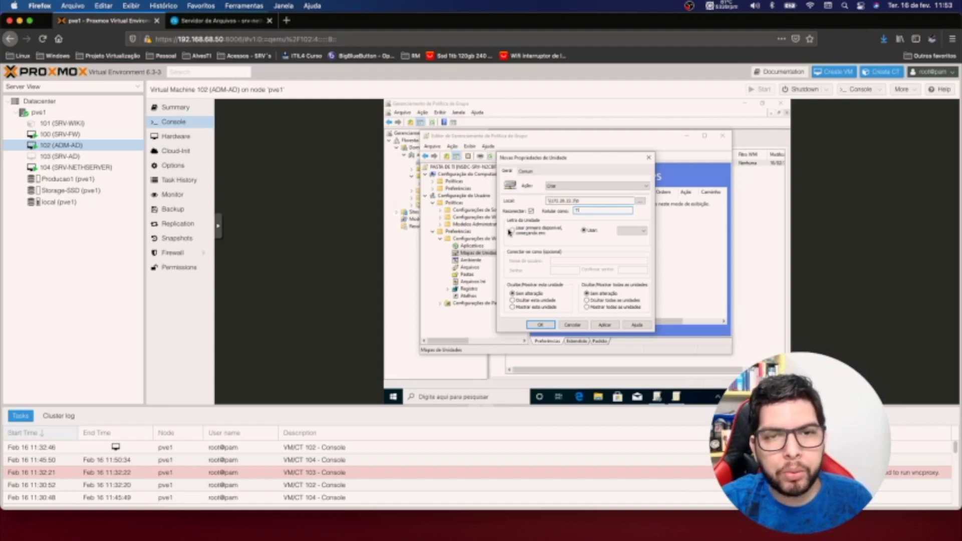
pyautogui.click(637, 235)
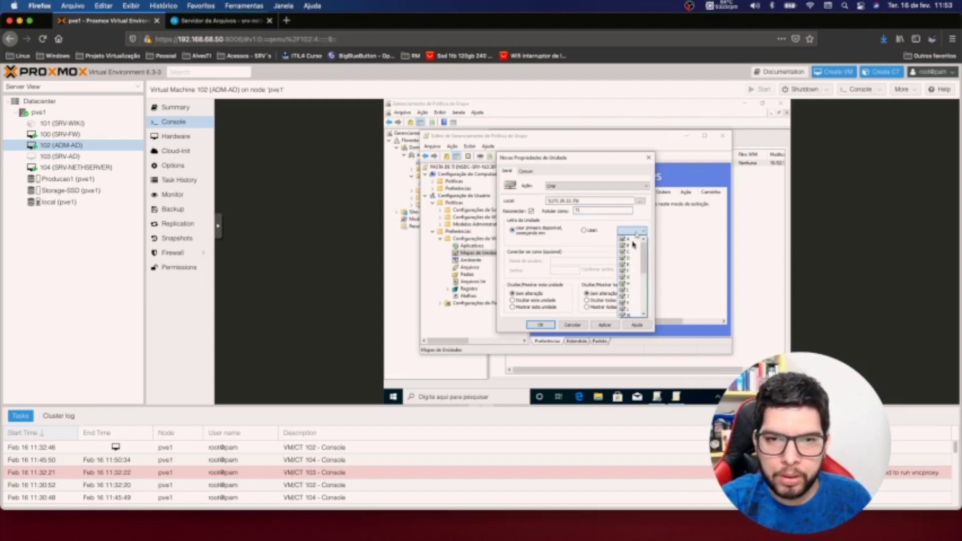
pyautogui.click(631, 278)
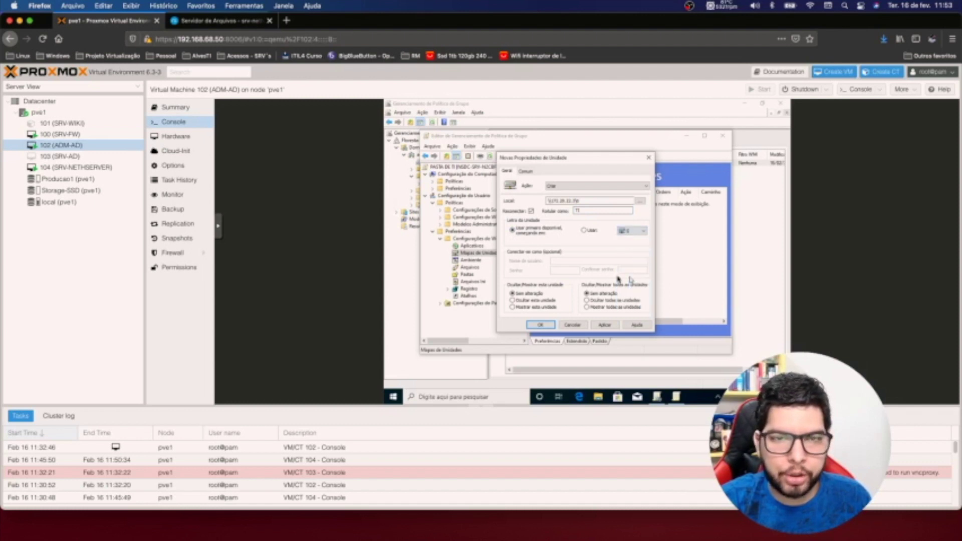
pyautogui.click(603, 326)
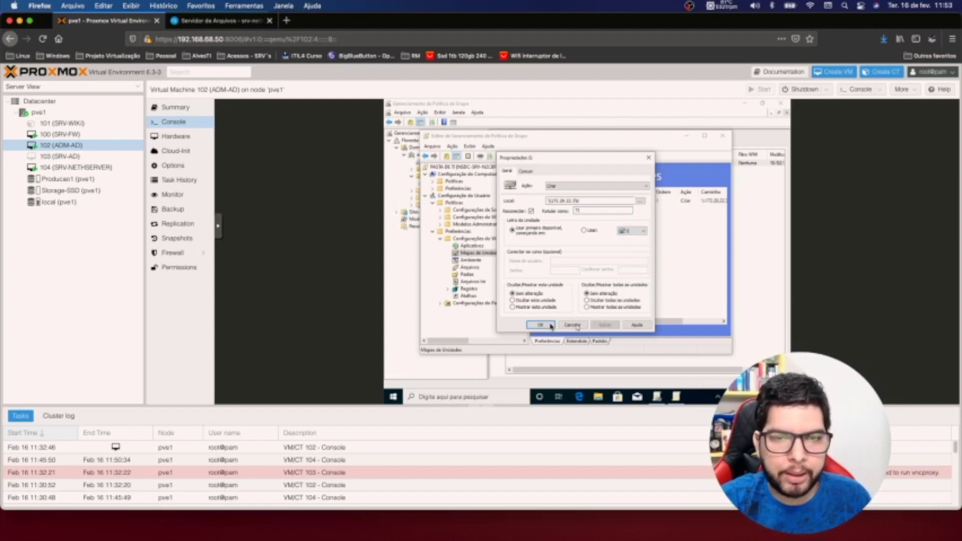
pyautogui.click(549, 326)
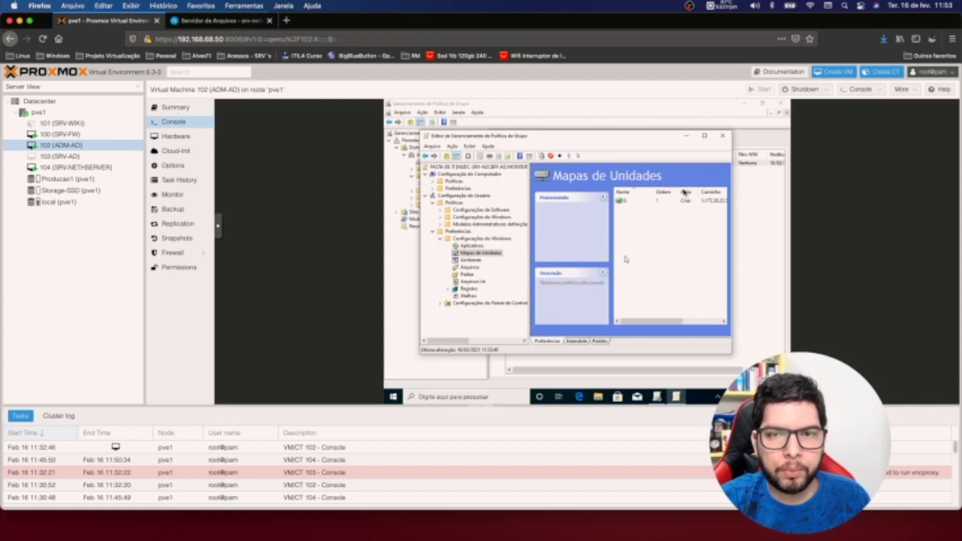
pyautogui.click(723, 135)
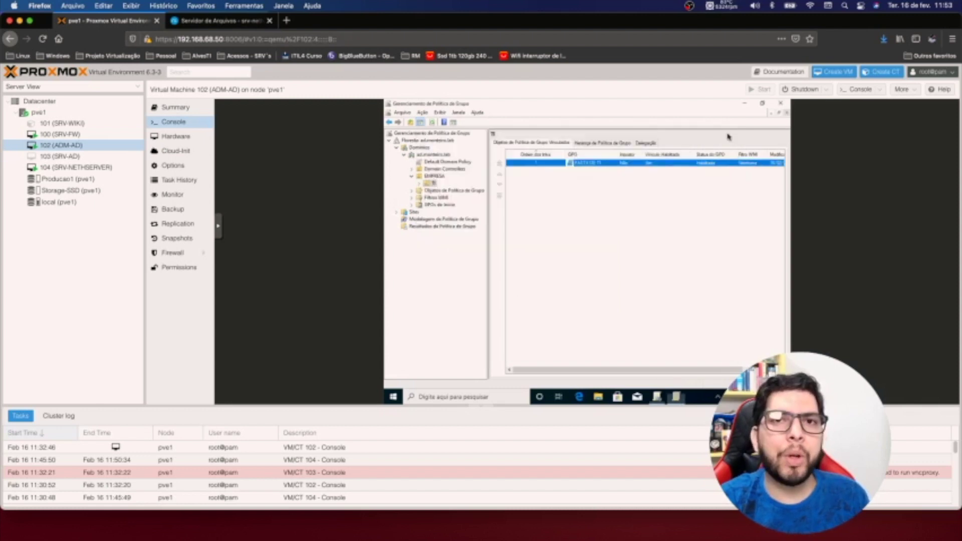
# Close Group Policy Management and sign out of the administrator session via Desligar ou sair > Sair
pyautogui.click(780, 104)
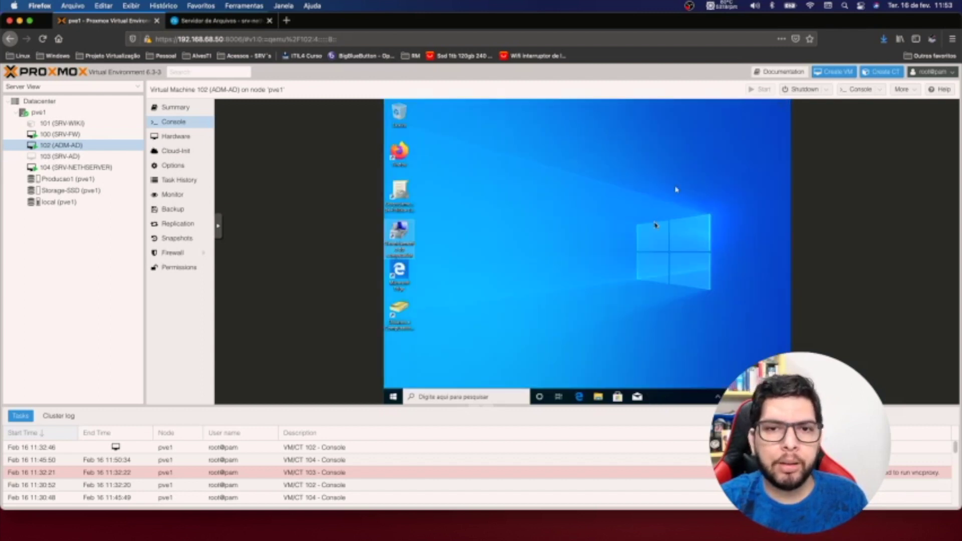
pyautogui.rightClick(387, 399)
pyautogui.moveTo(447, 378)
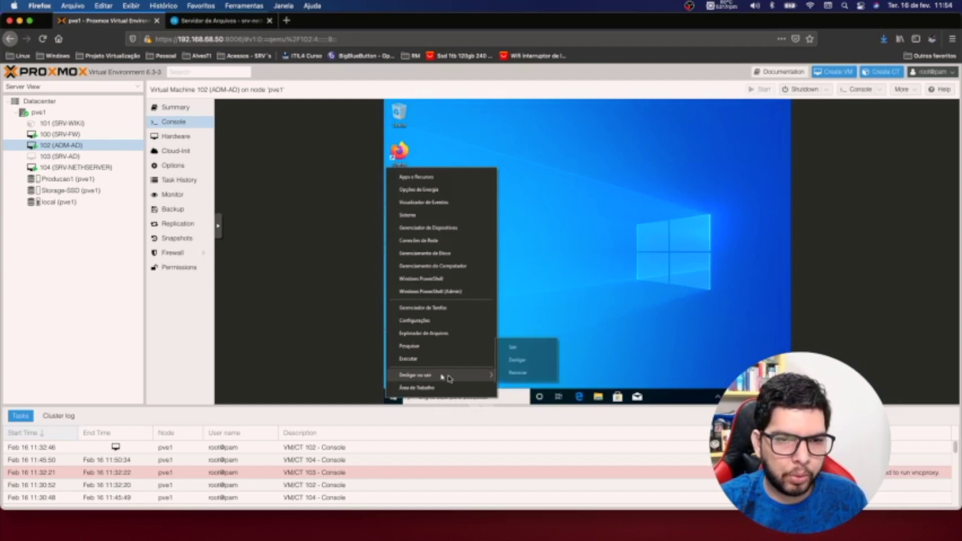
pyautogui.click(513, 346)
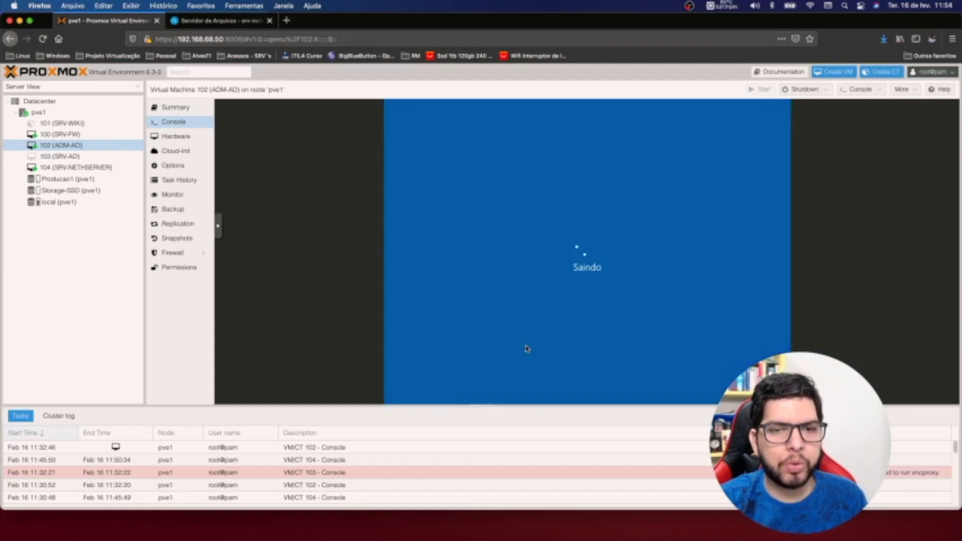
pyautogui.click(545, 331)
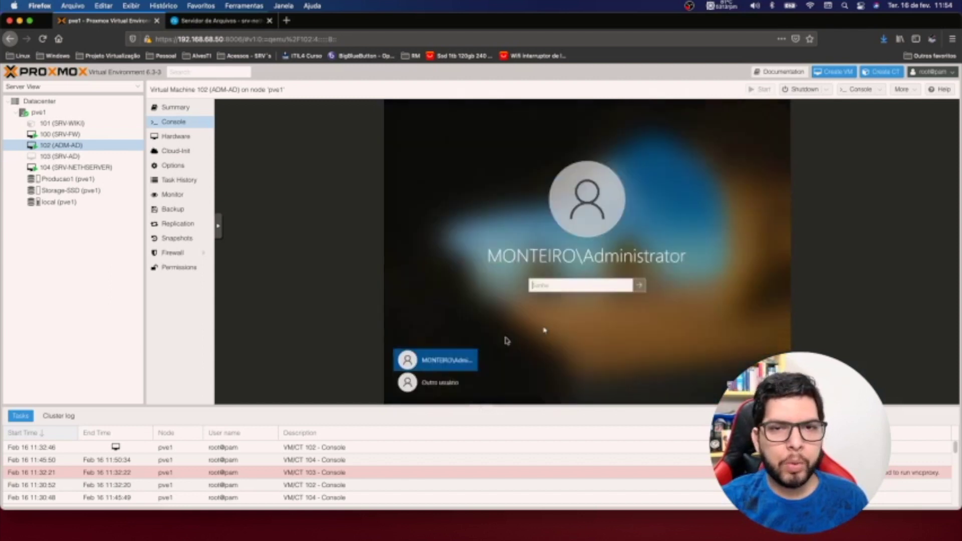
# Sign in as Outro usuário with the TI domain user's username and password
pyautogui.click(439, 391)
pyautogui.write('caio.m')
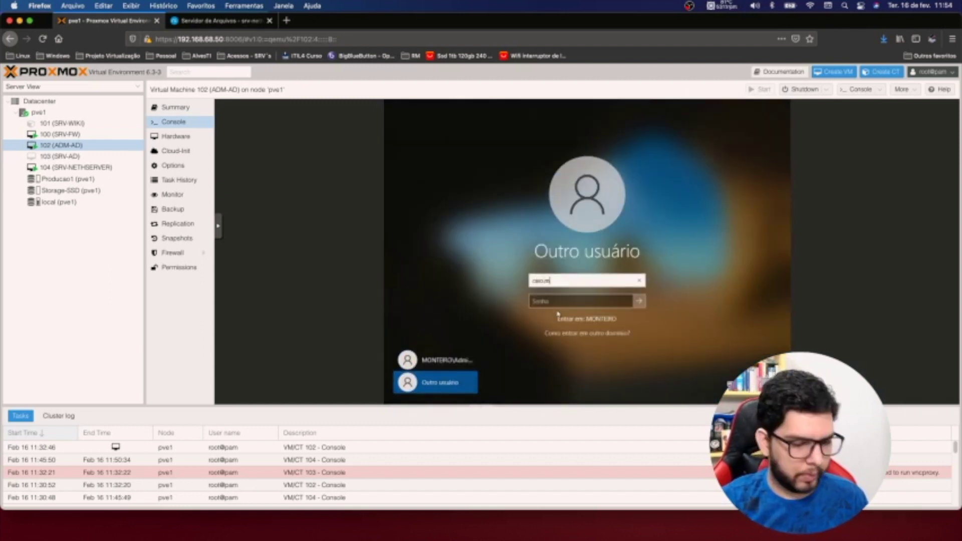
pyautogui.write('onteiro')
pyautogui.press('Tab')
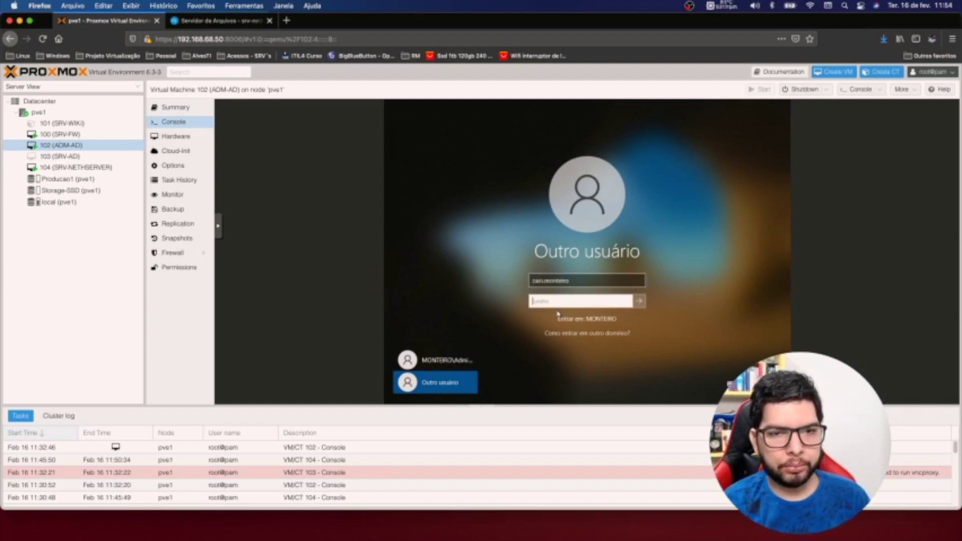
pyautogui.write('•••••')
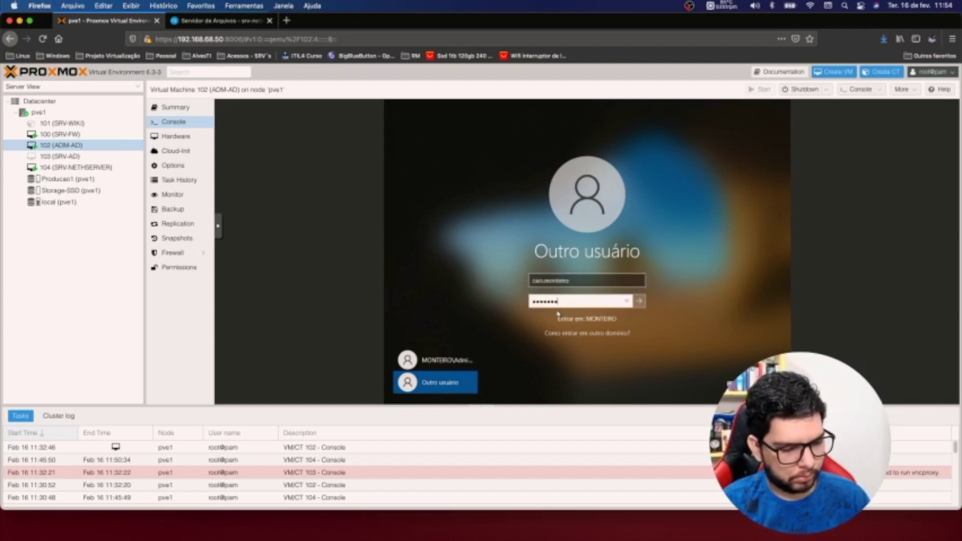
pyautogui.write('••••')
pyautogui.press('Return')
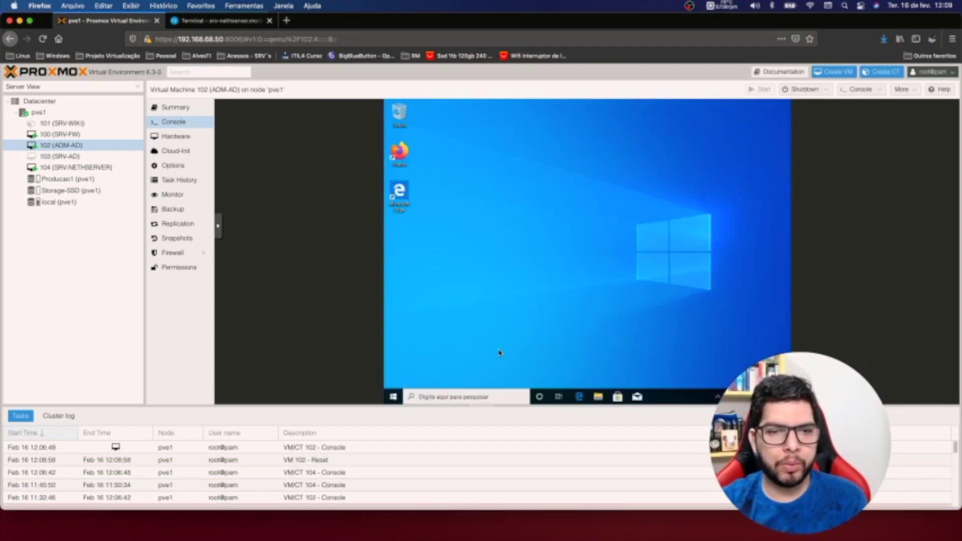
# Create a folder named teste on the TI (G:) drive, then launch Active Directory Users and Computers
pyautogui.click(598, 397)
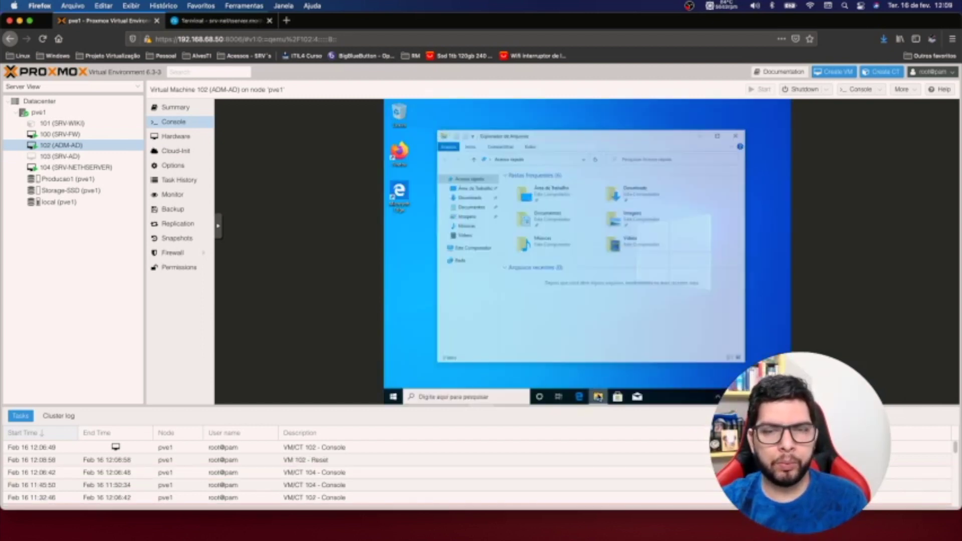
pyautogui.click(476, 250)
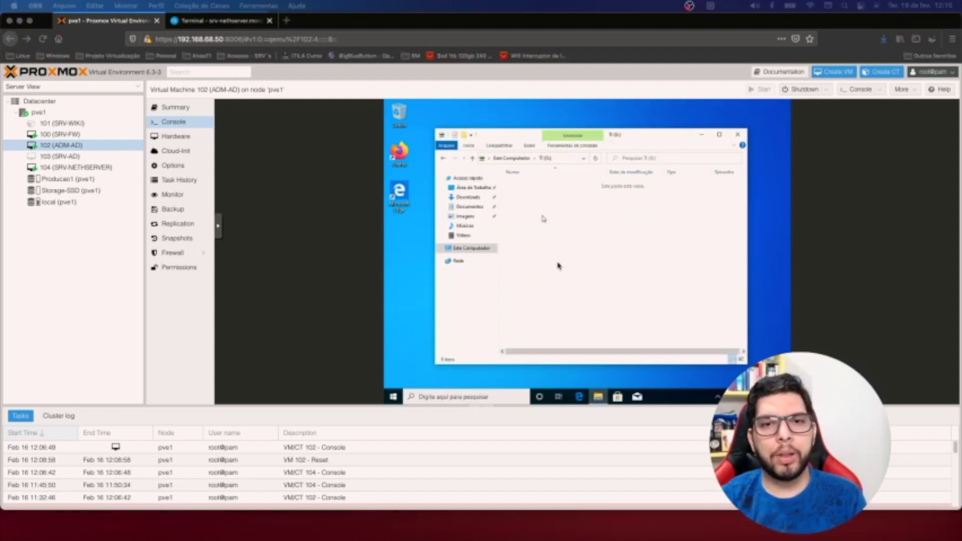
pyautogui.rightClick(575, 275)
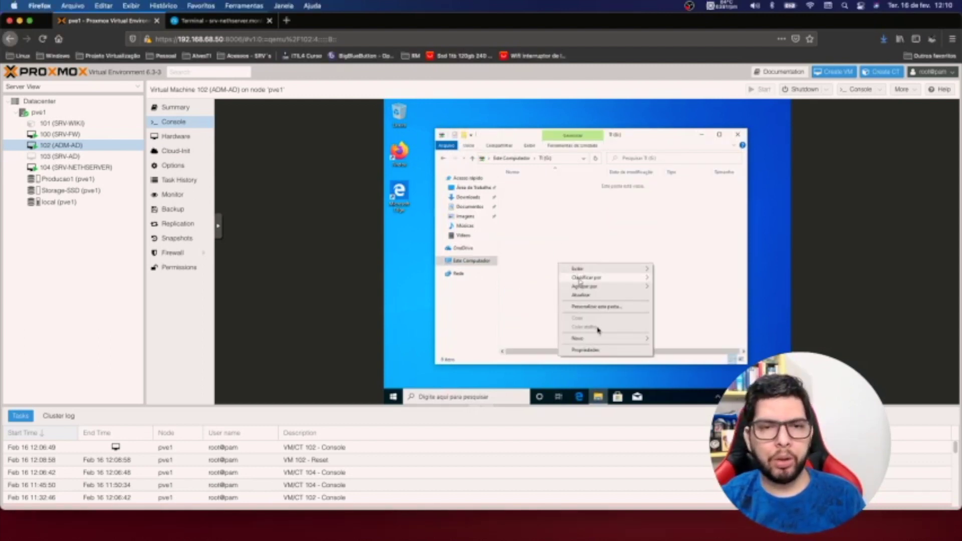
pyautogui.moveTo(610, 339)
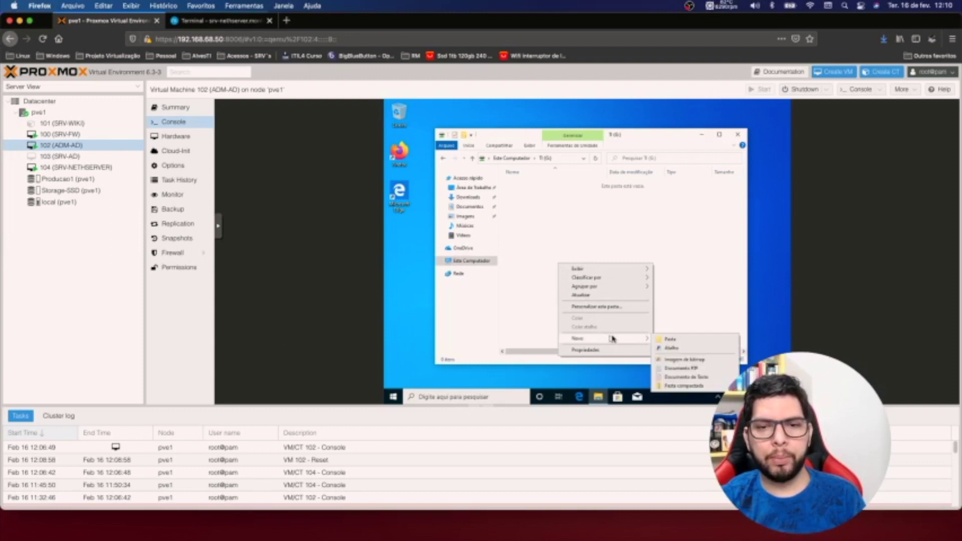
pyautogui.click(665, 339)
pyautogui.write('teste')
pyautogui.press('Return')
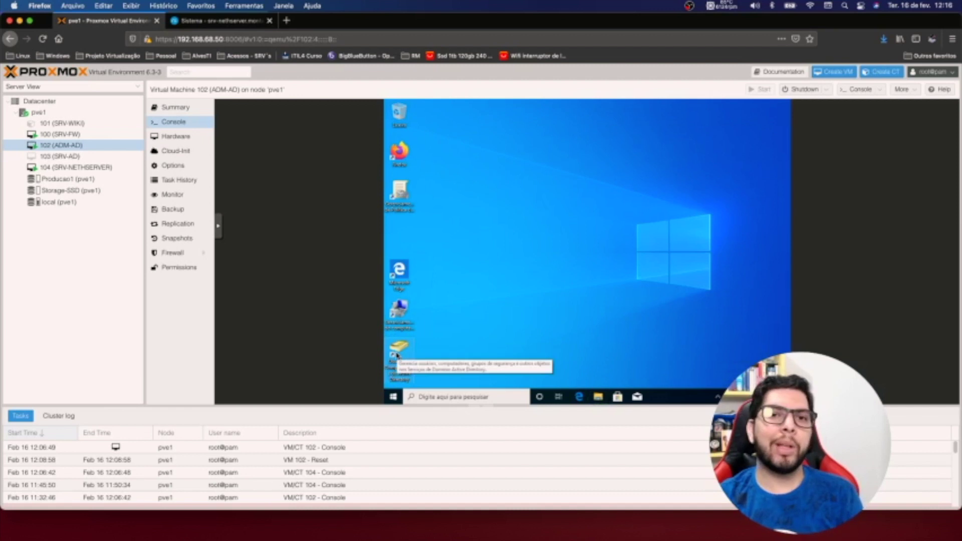
pyautogui.doubleClick(399, 348)
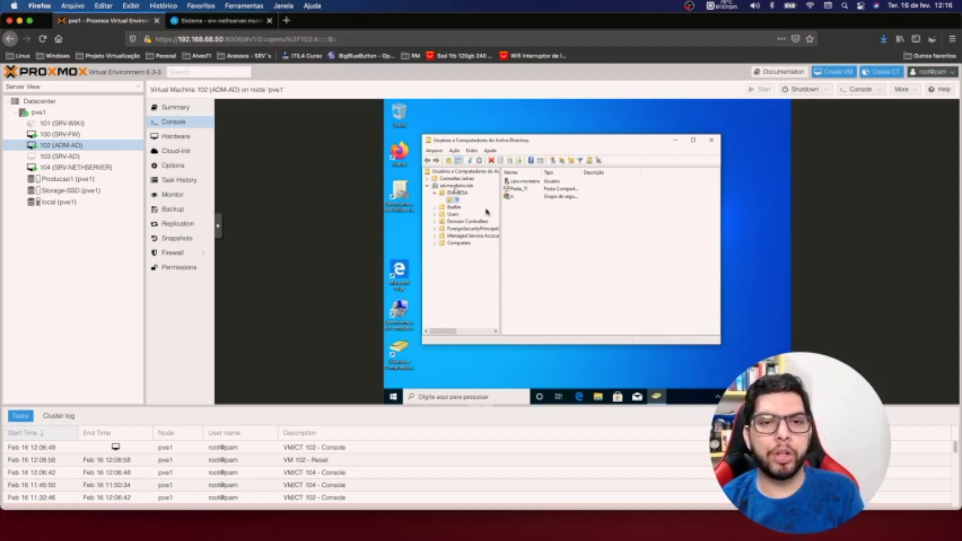
# Review the Domain Controllers and Computers containers, then launch Group Policy Management
pyautogui.click(461, 222)
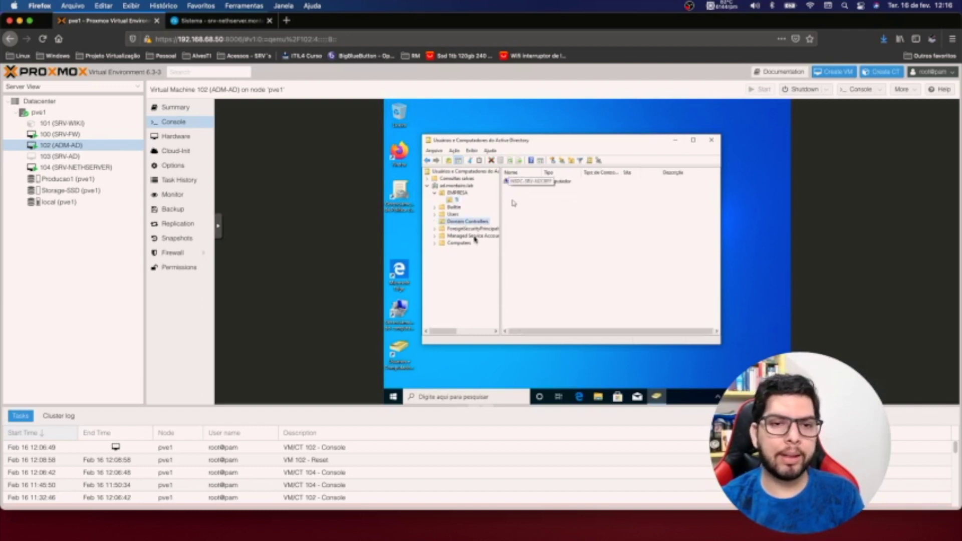
pyautogui.click(465, 244)
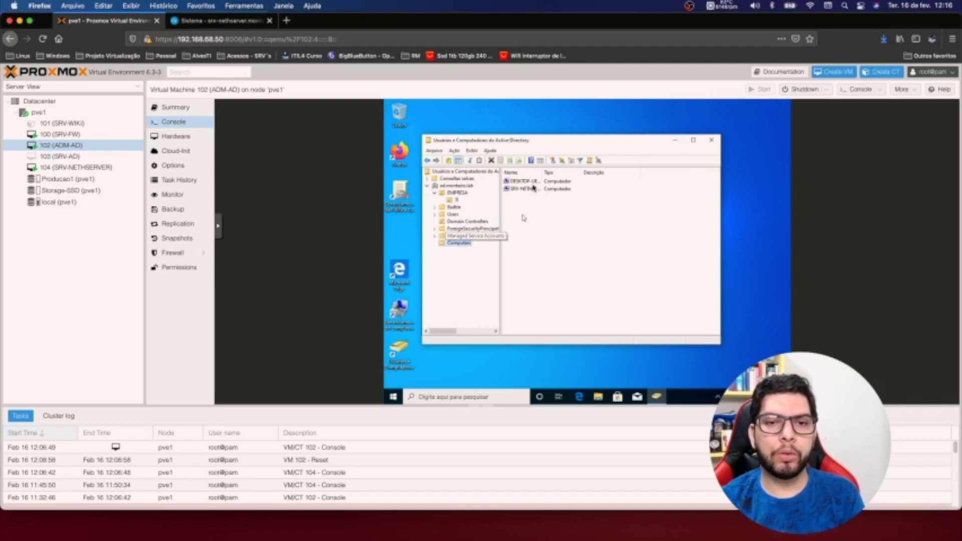
pyautogui.doubleClick(407, 212)
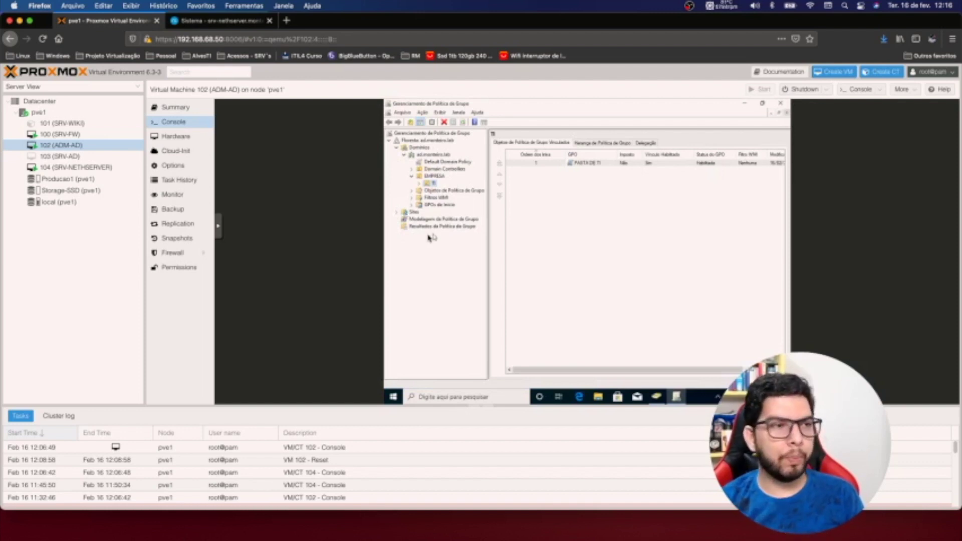
pyautogui.press('super+Tab')
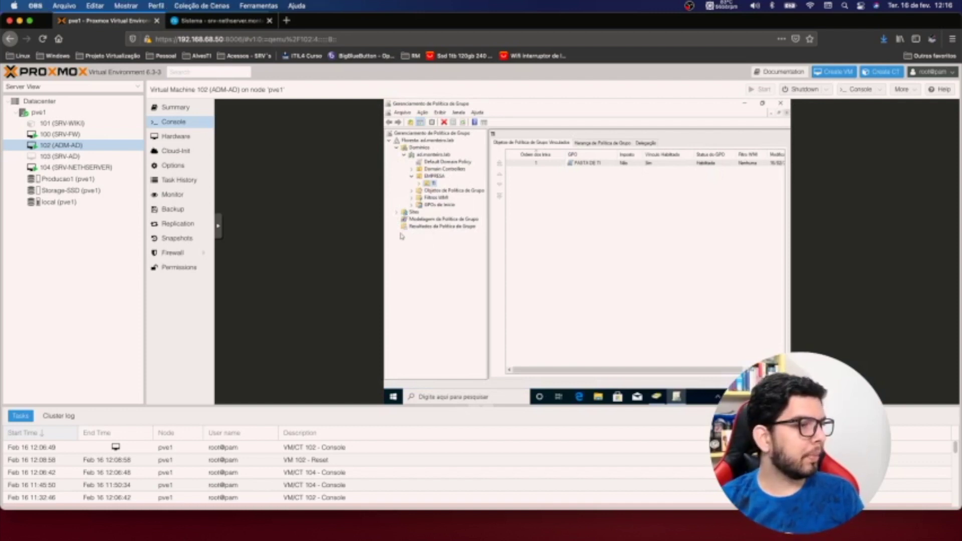